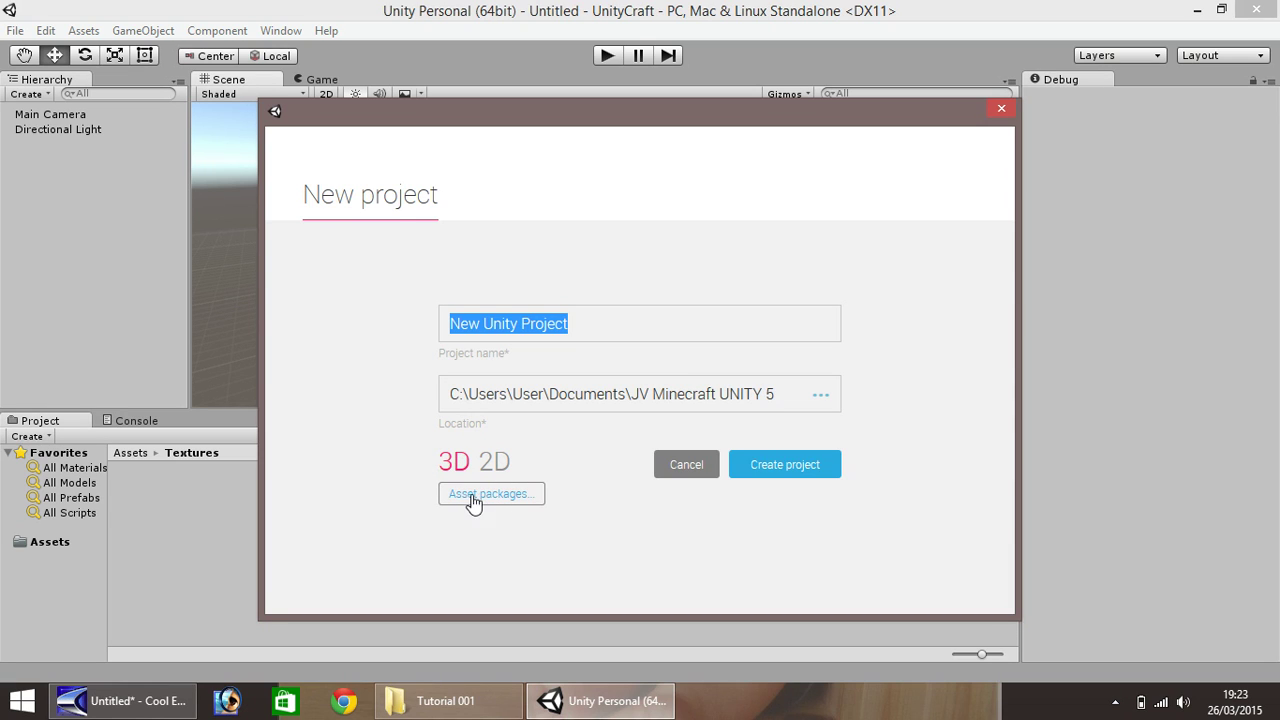
- Look through the Asset packages list and dismiss it with Done, ticking no packages
left_click(475, 500)
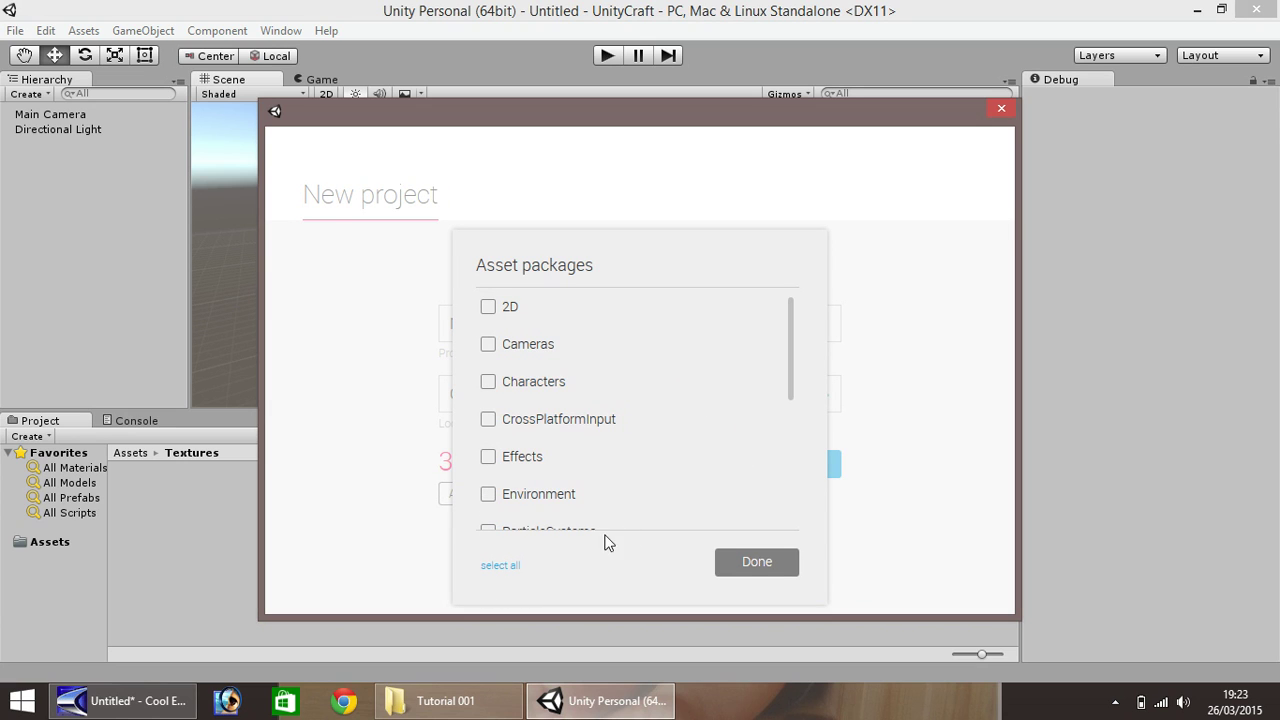
left_click(757, 564)
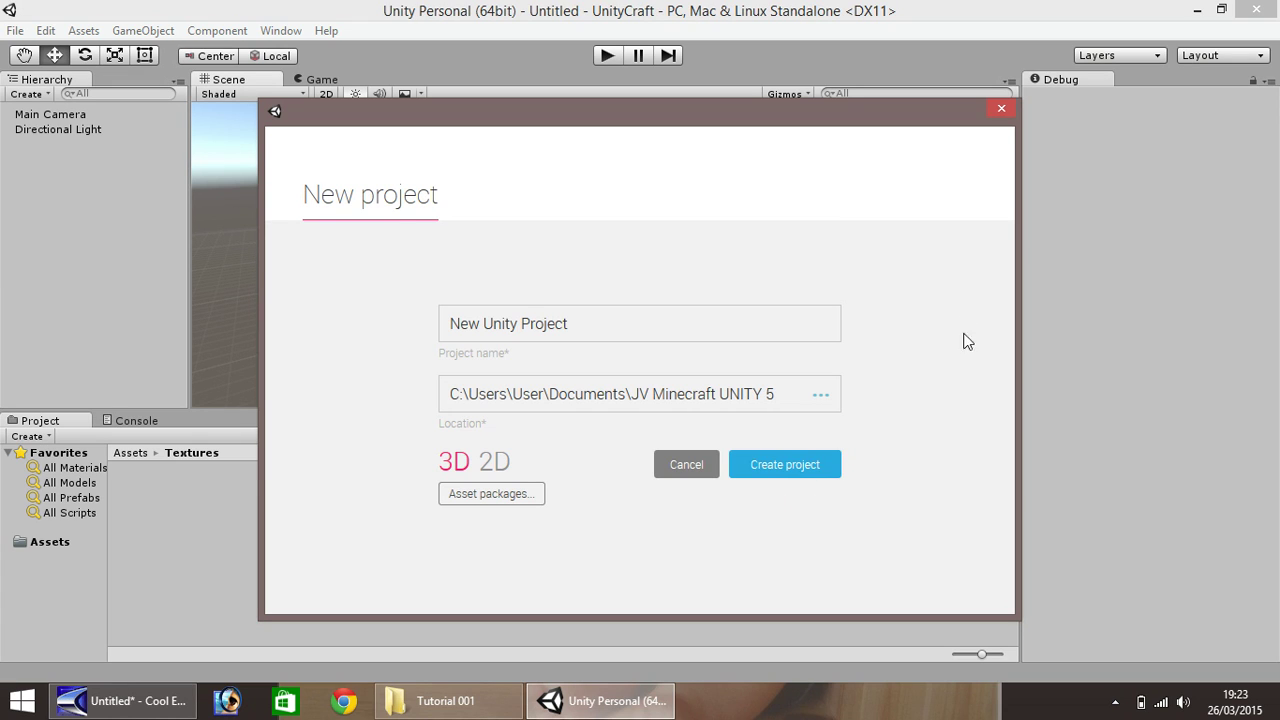
- Close the New project form, preview the camera's Game view, then return to the Scene view
left_click(1002, 112)
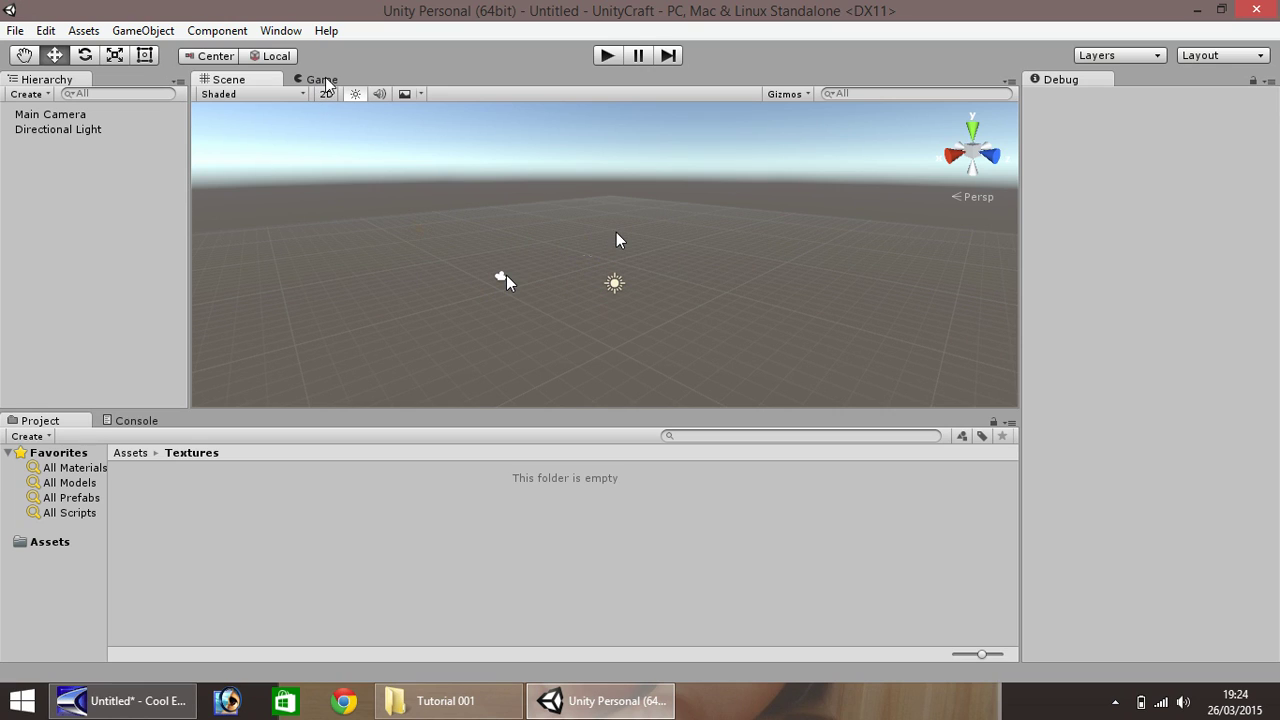
left_click(321, 81)
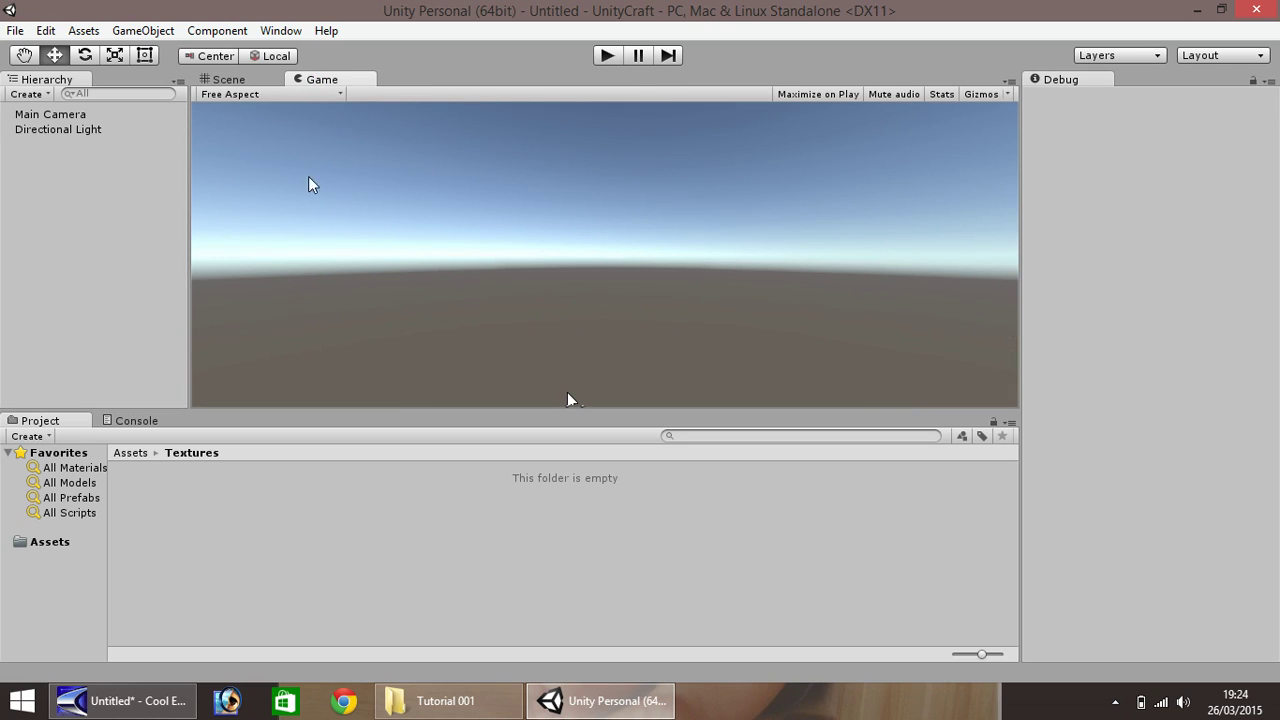
left_click(228, 80)
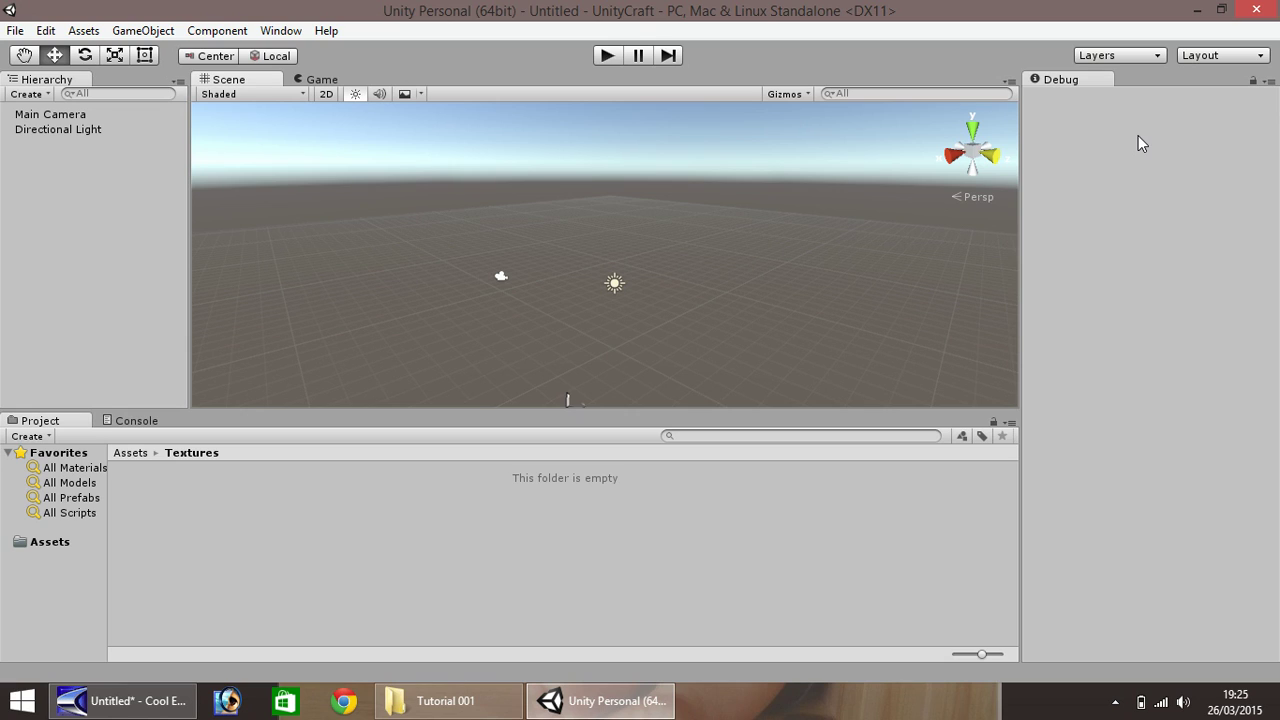
left_click(1271, 83)
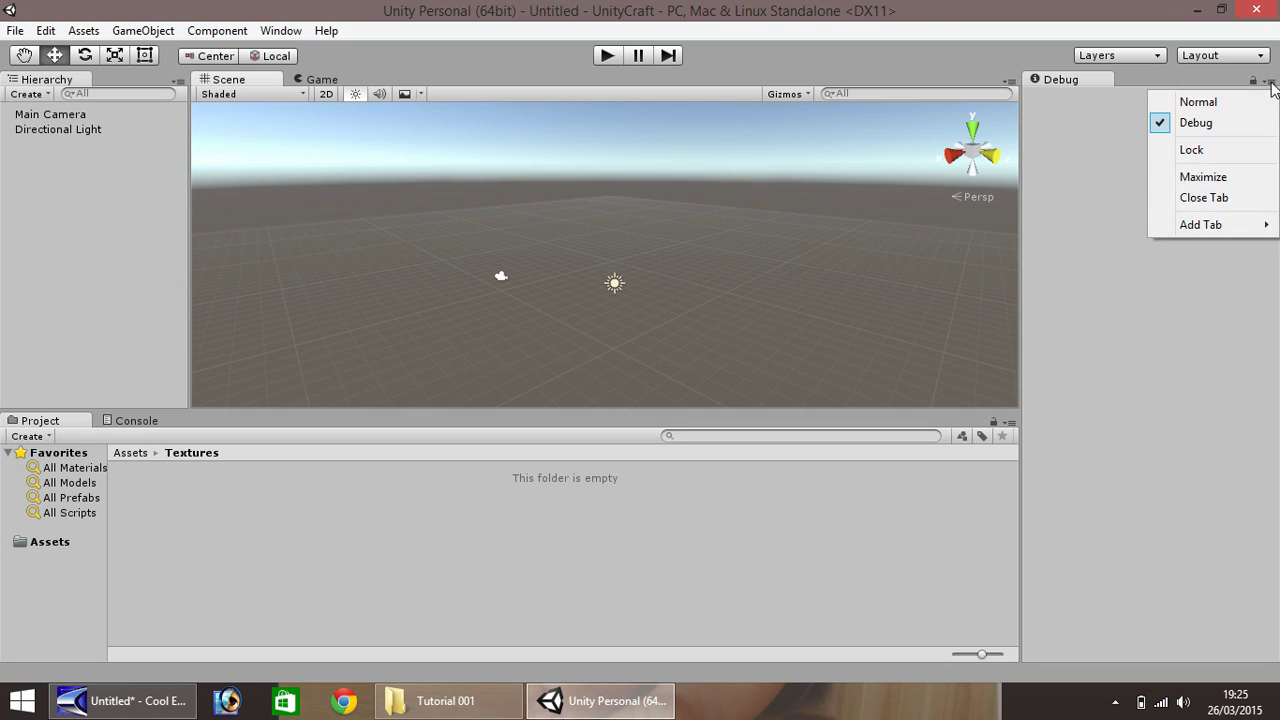
left_click(1198, 104)
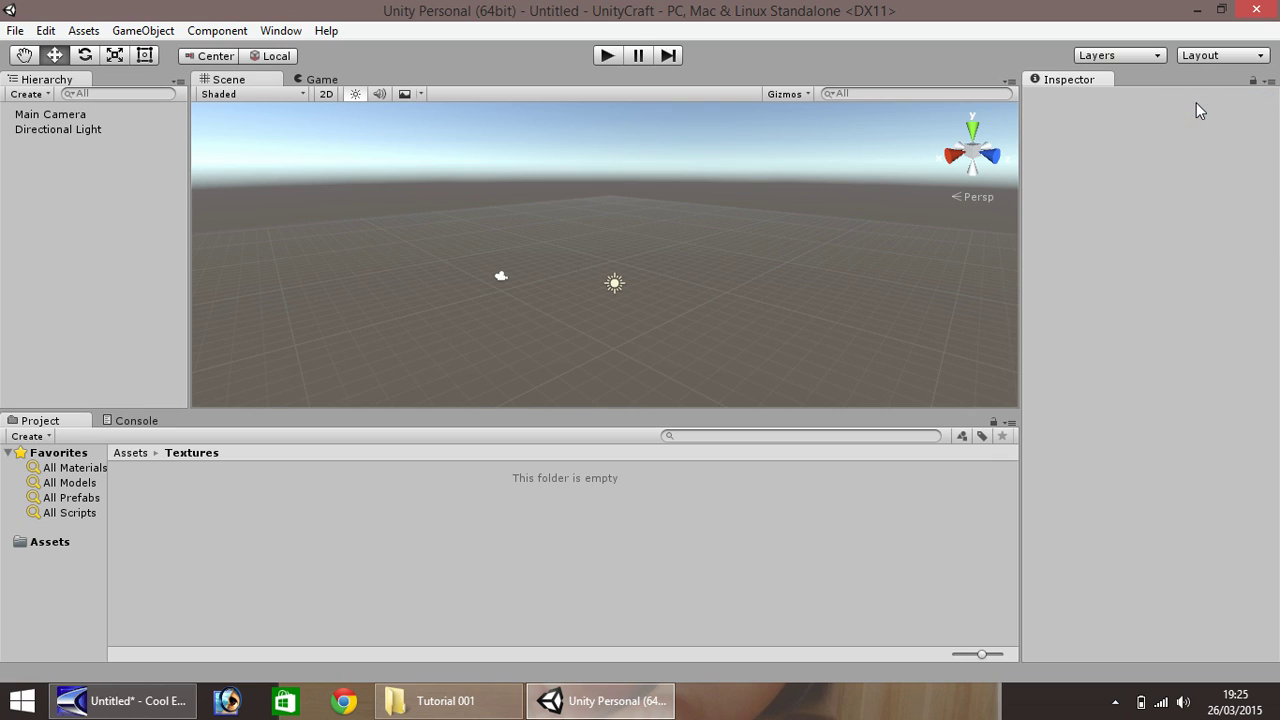
left_click(1271, 83)
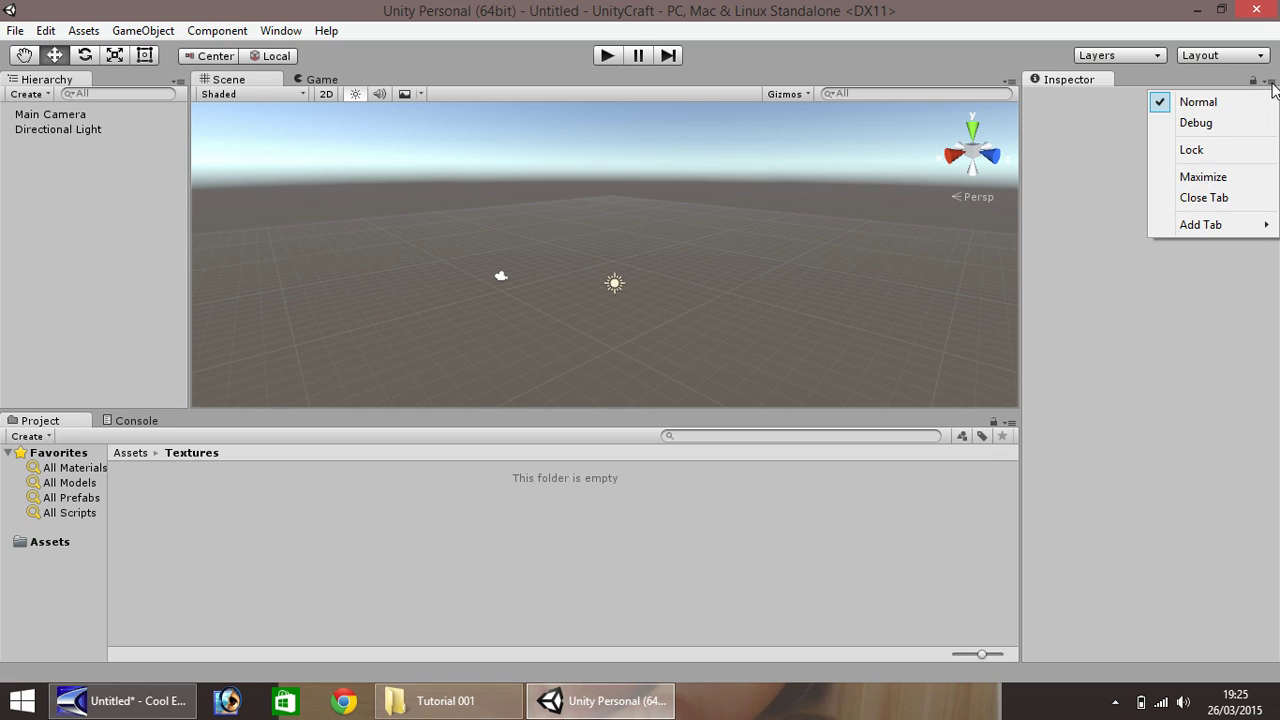
left_click(1196, 123)
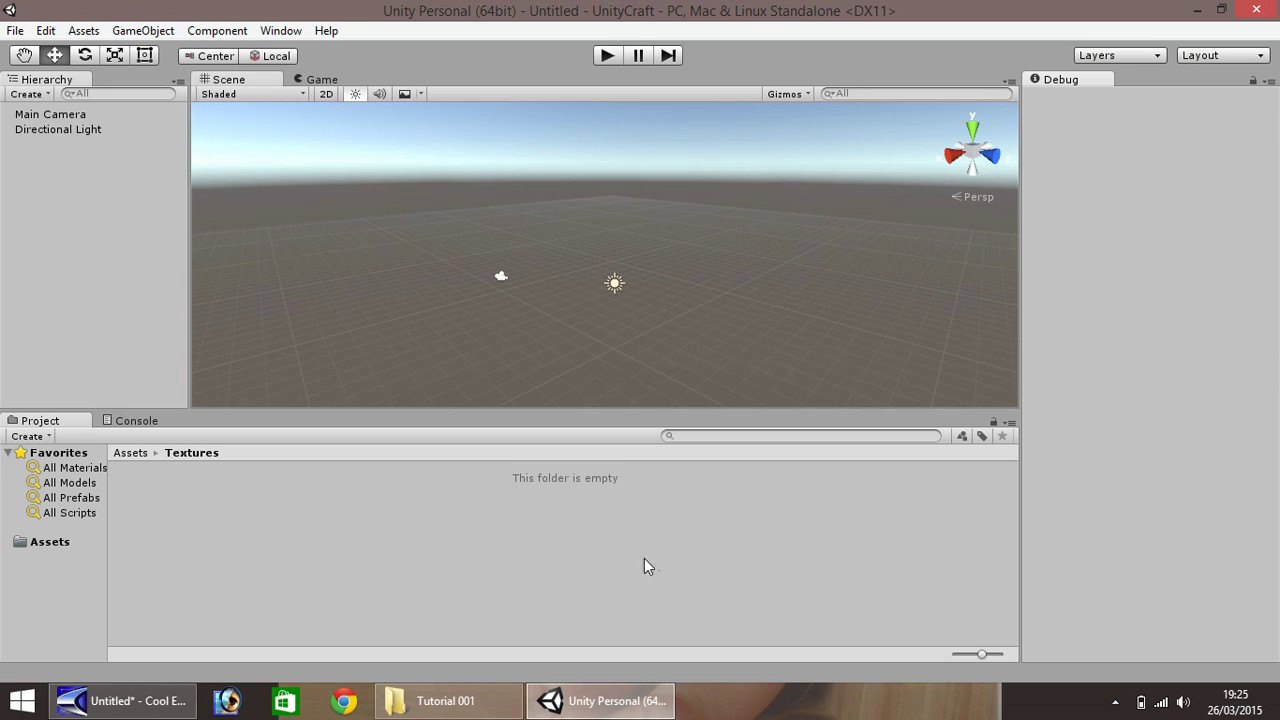
- Show the top-level Assets folder, check the Console, and return to the Project panel
left_click(46, 541)
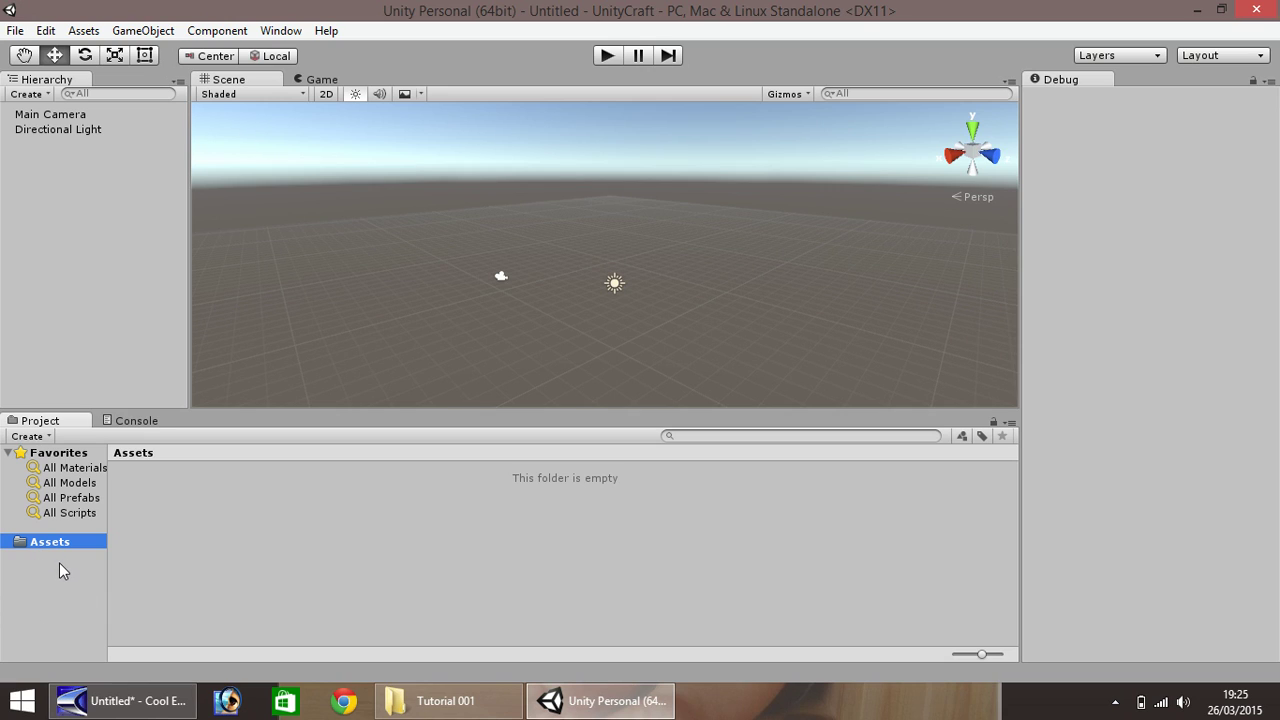
left_click(140, 421)
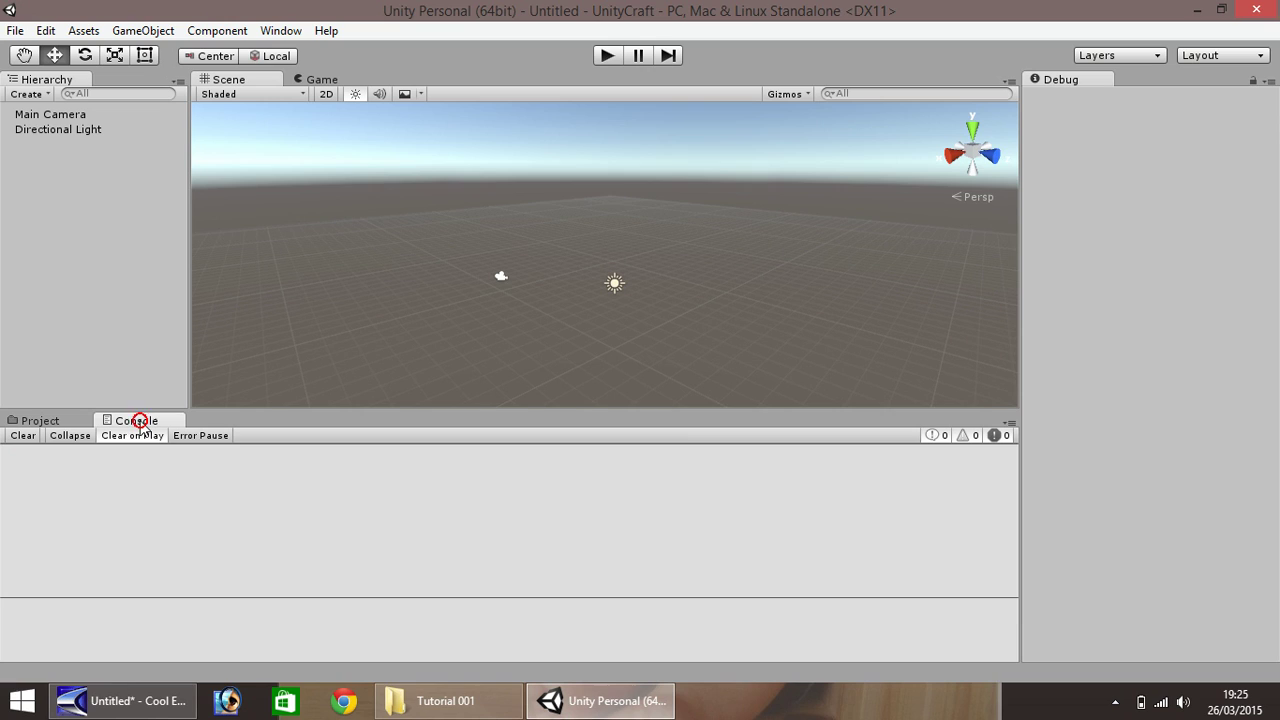
left_click(36, 420)
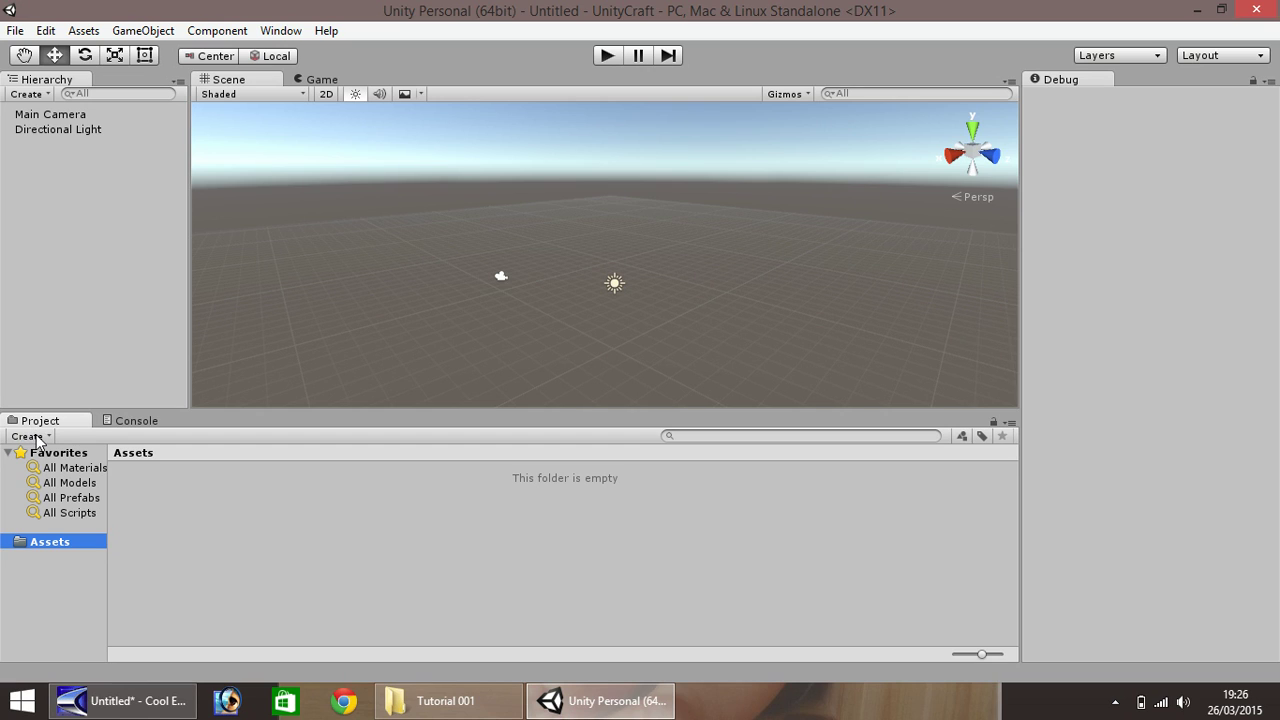
- Select the Directional Light in the Hierarchy and delete it
left_click(58, 134)
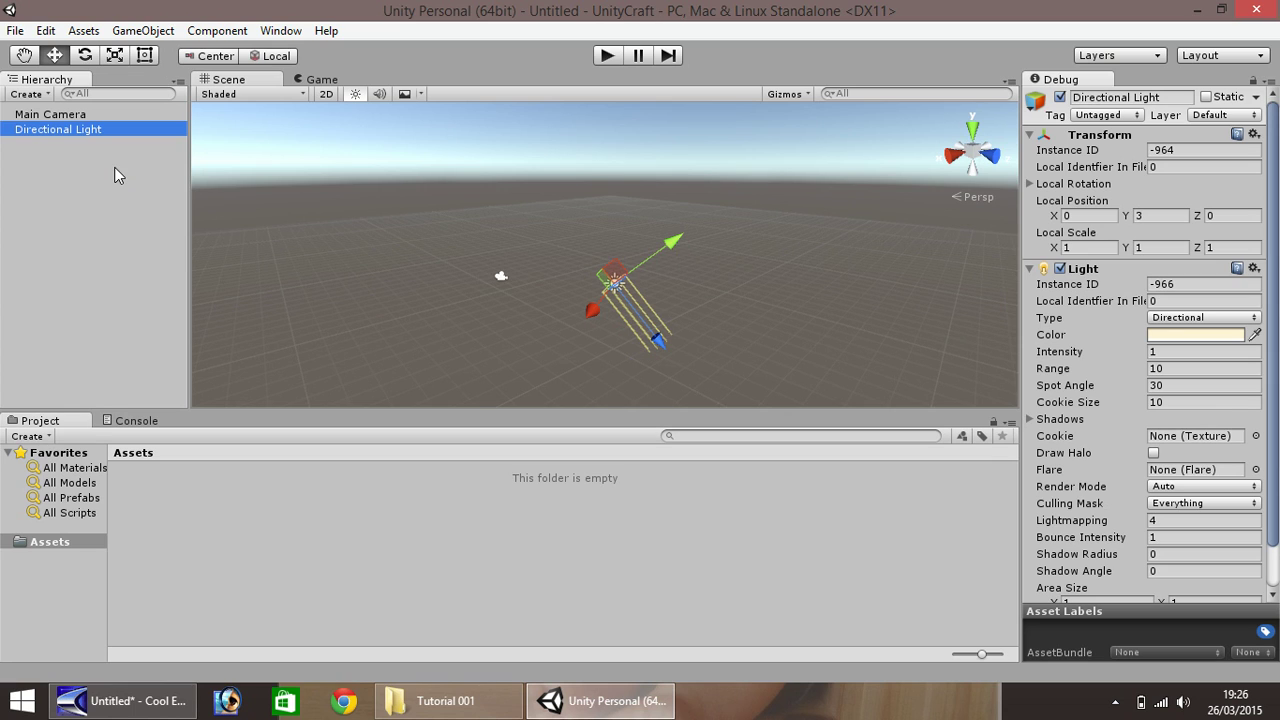
key("Delete")
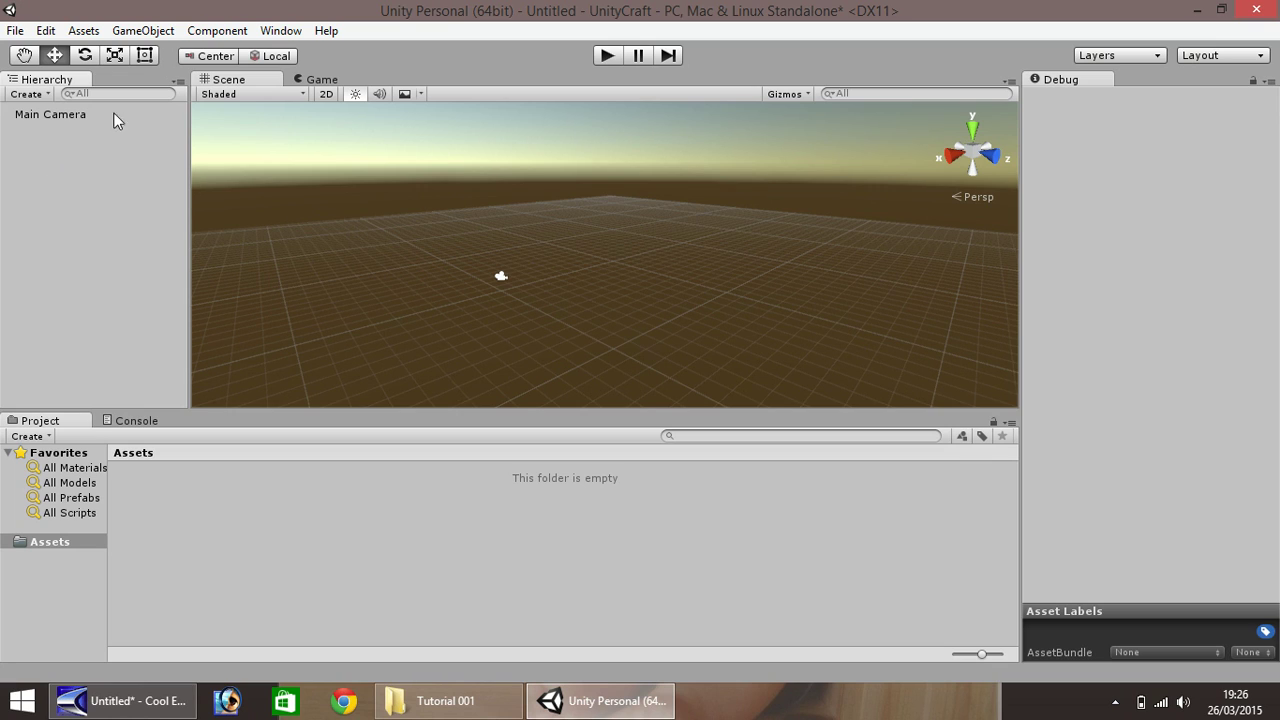
- Add an empty GameObject to the scene via GameObject > Create Empty
left_click(147, 33)
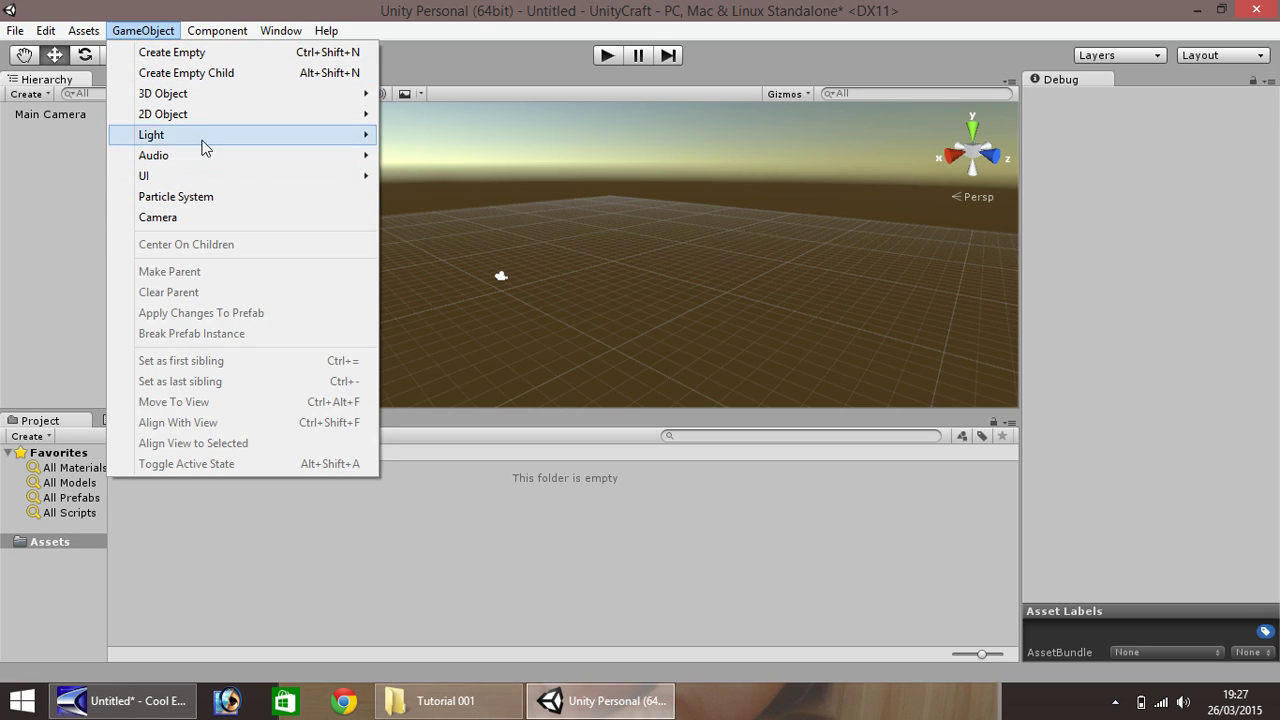
left_click(192, 58)
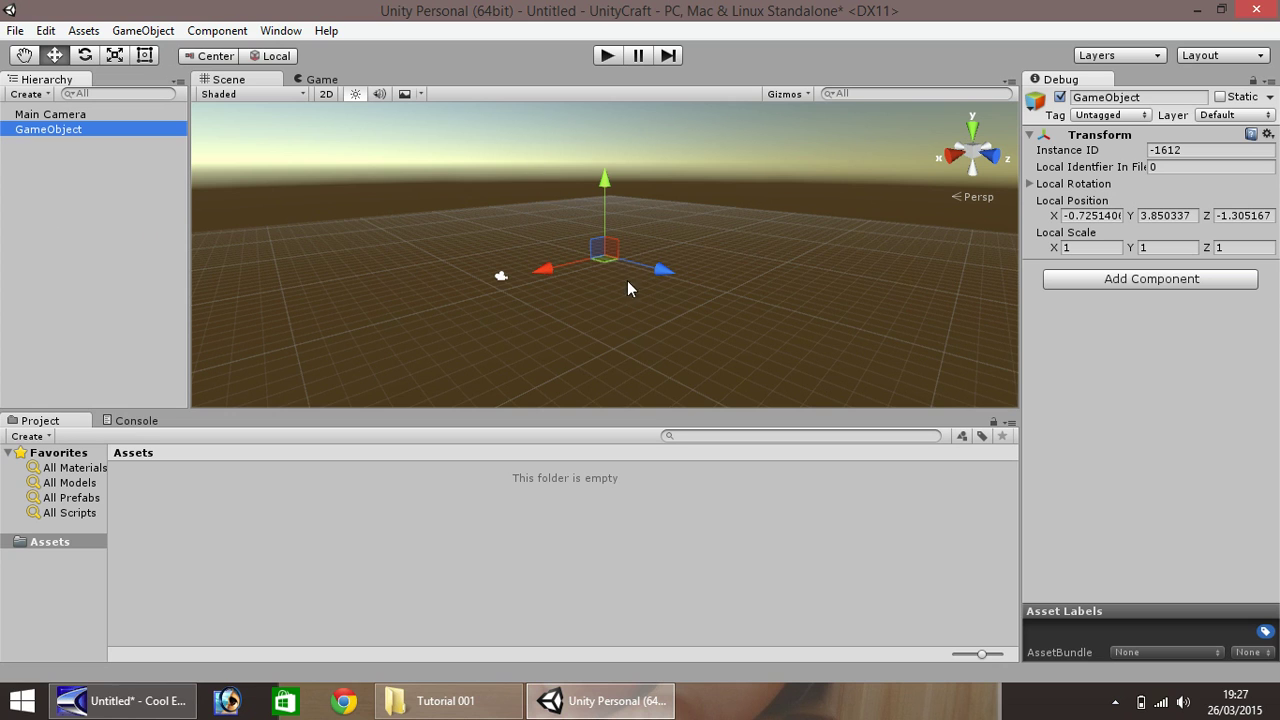
scroll(617, 284, "up", 4)
scroll(607, 280, "up", 6)
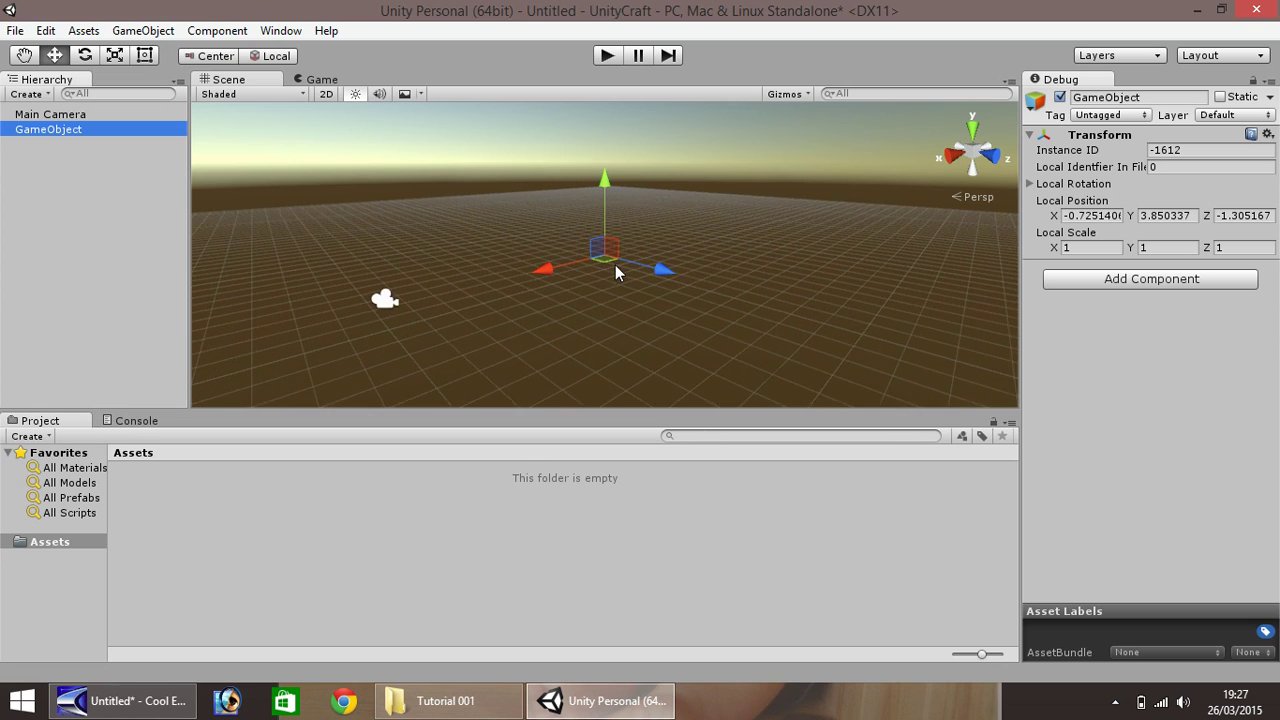
scroll(614, 266, "down", 8)
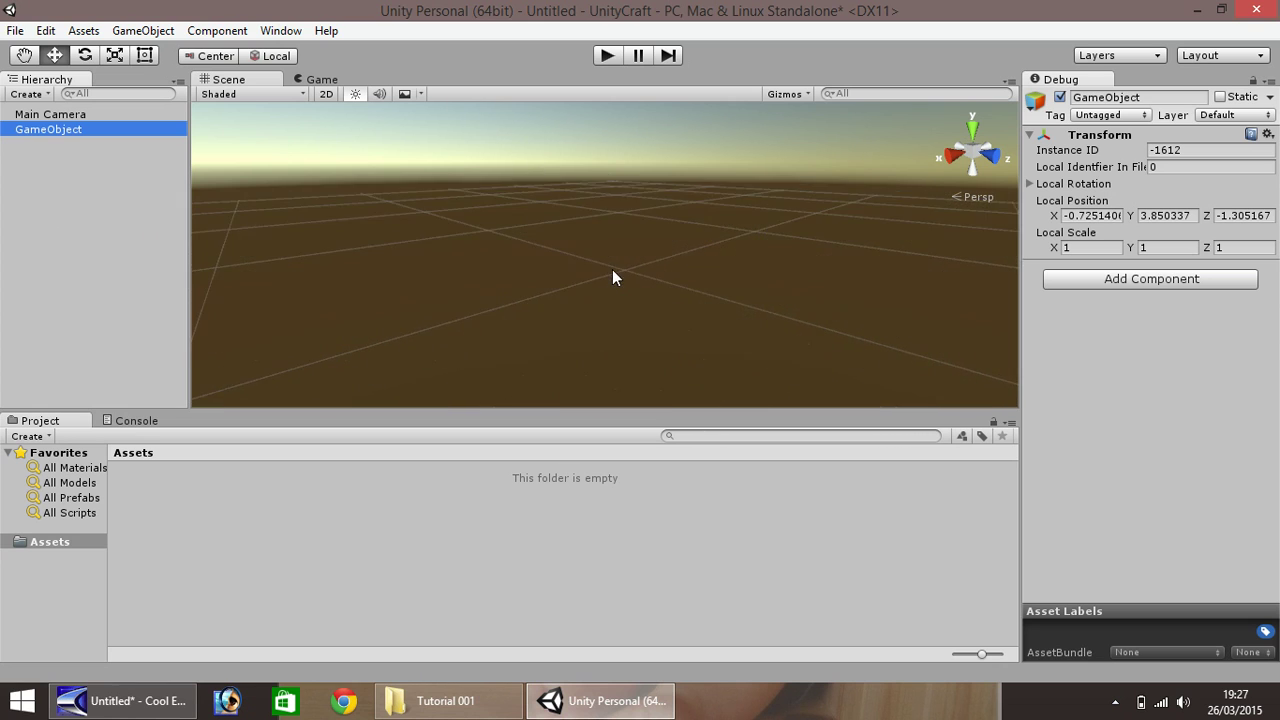
scroll(607, 264, "down", 5)
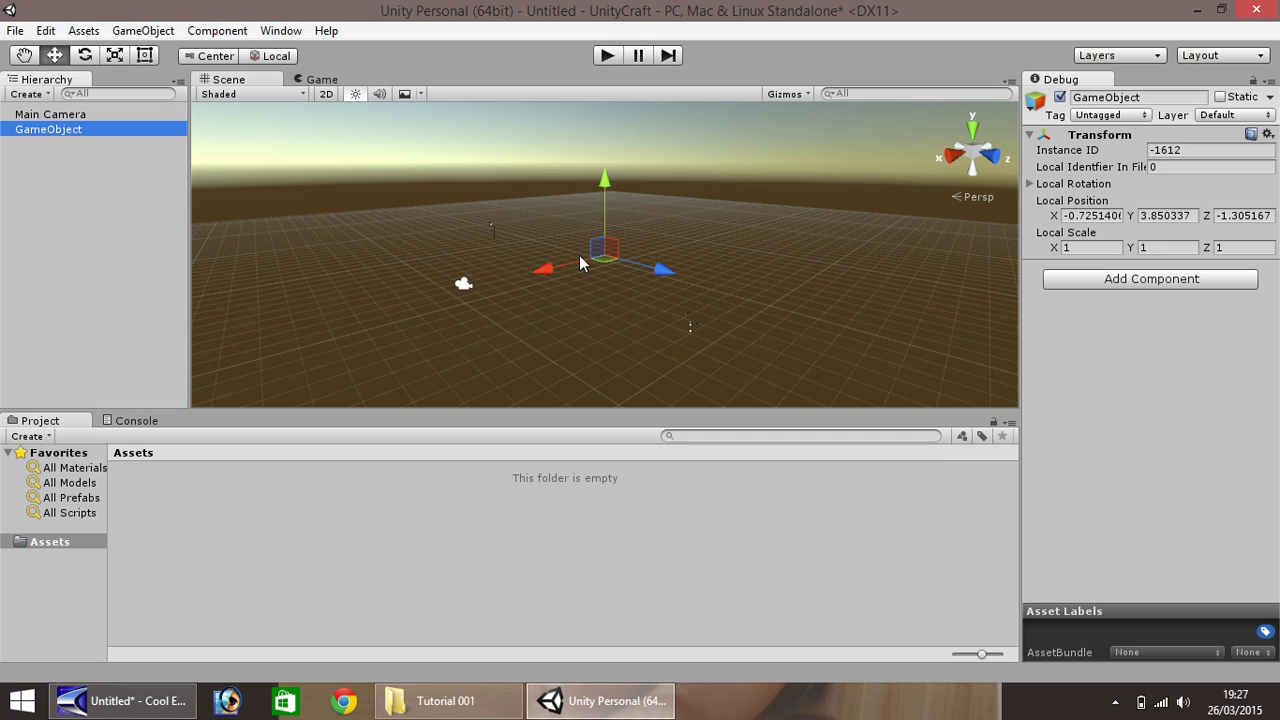
- Rename the empty GameObject in the Hierarchy to BlankBlock001
right_click(52, 129)
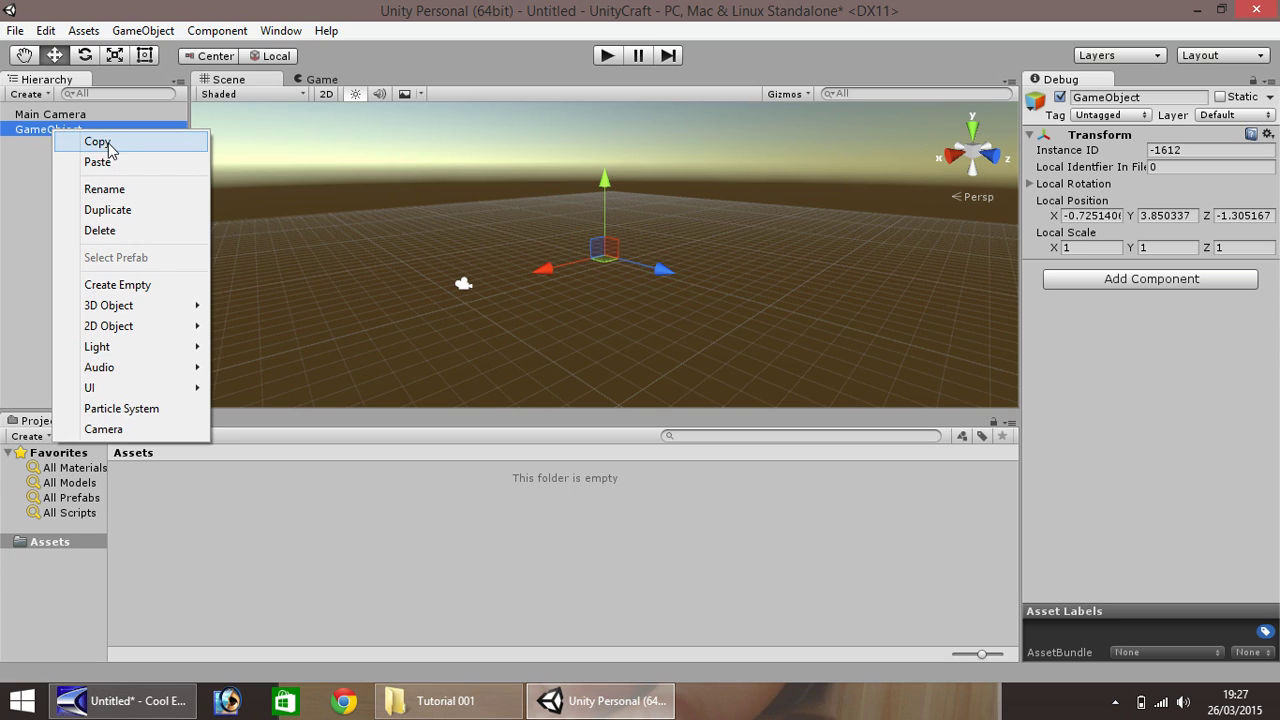
left_click(105, 190)
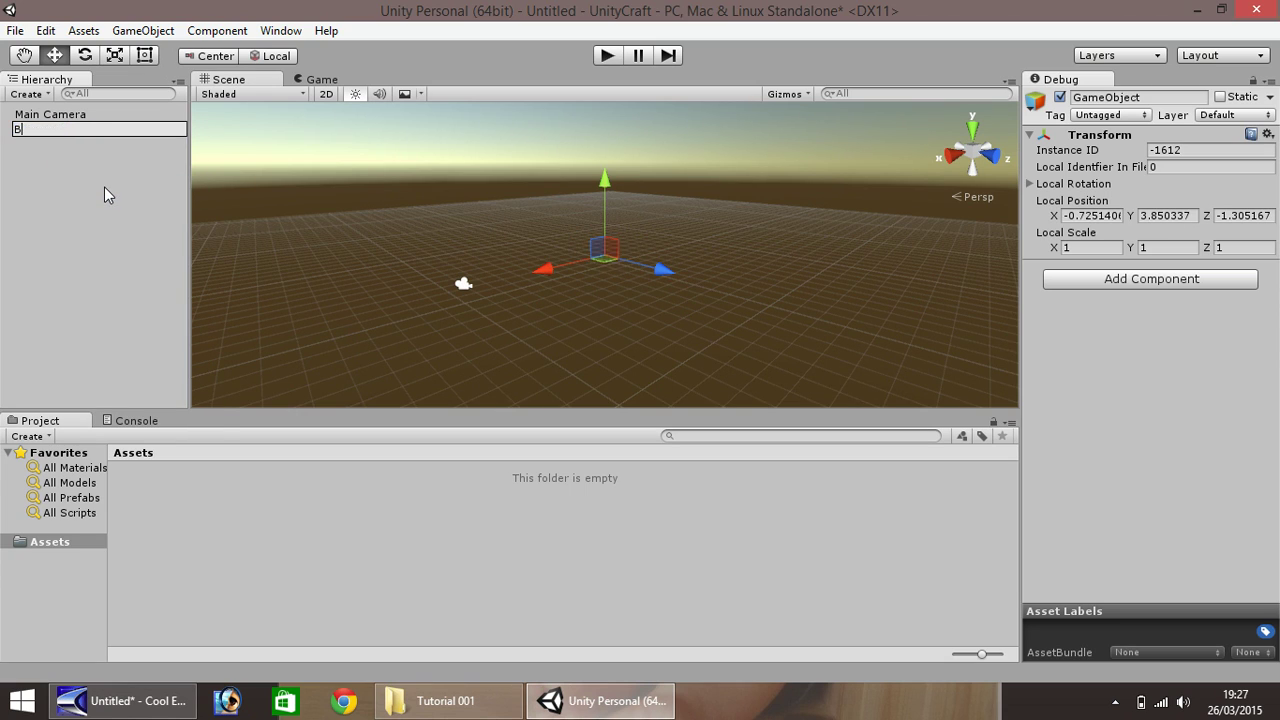
type("ankBlock001")
key("Return")
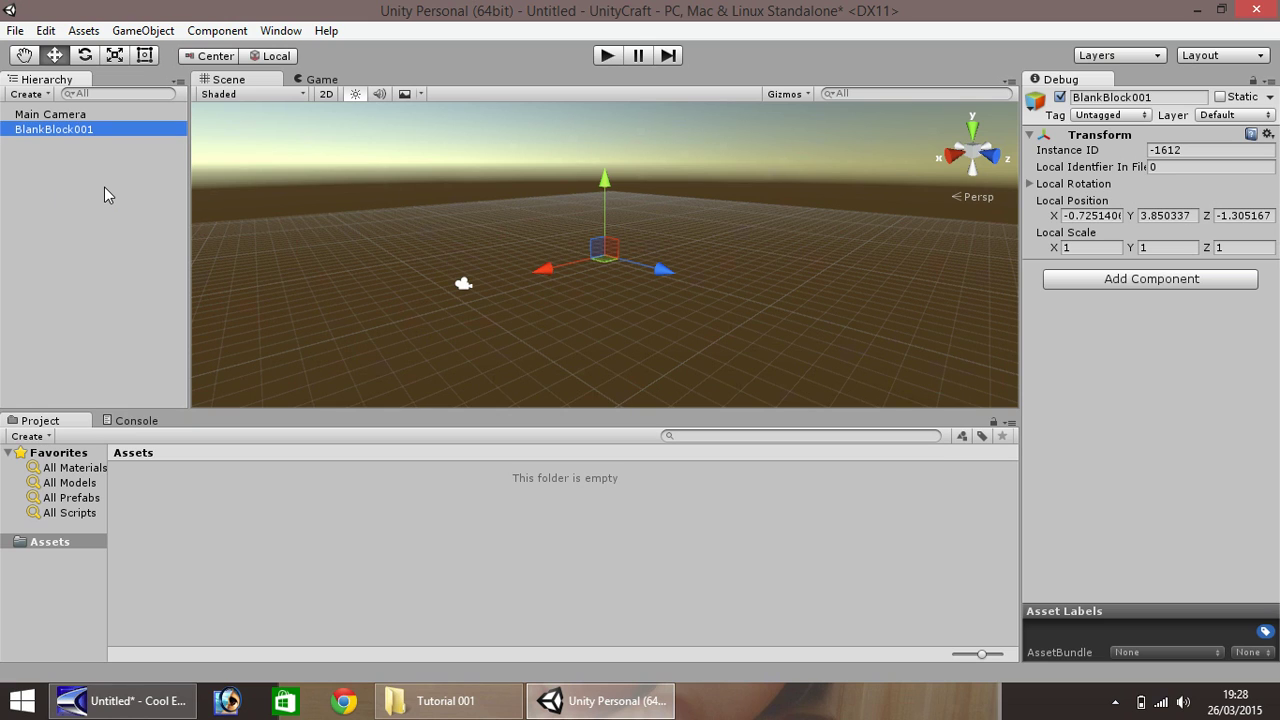
- Add a Cube from the GameObject menu and expand its Local Rotation values in the Inspector
left_click(140, 33)
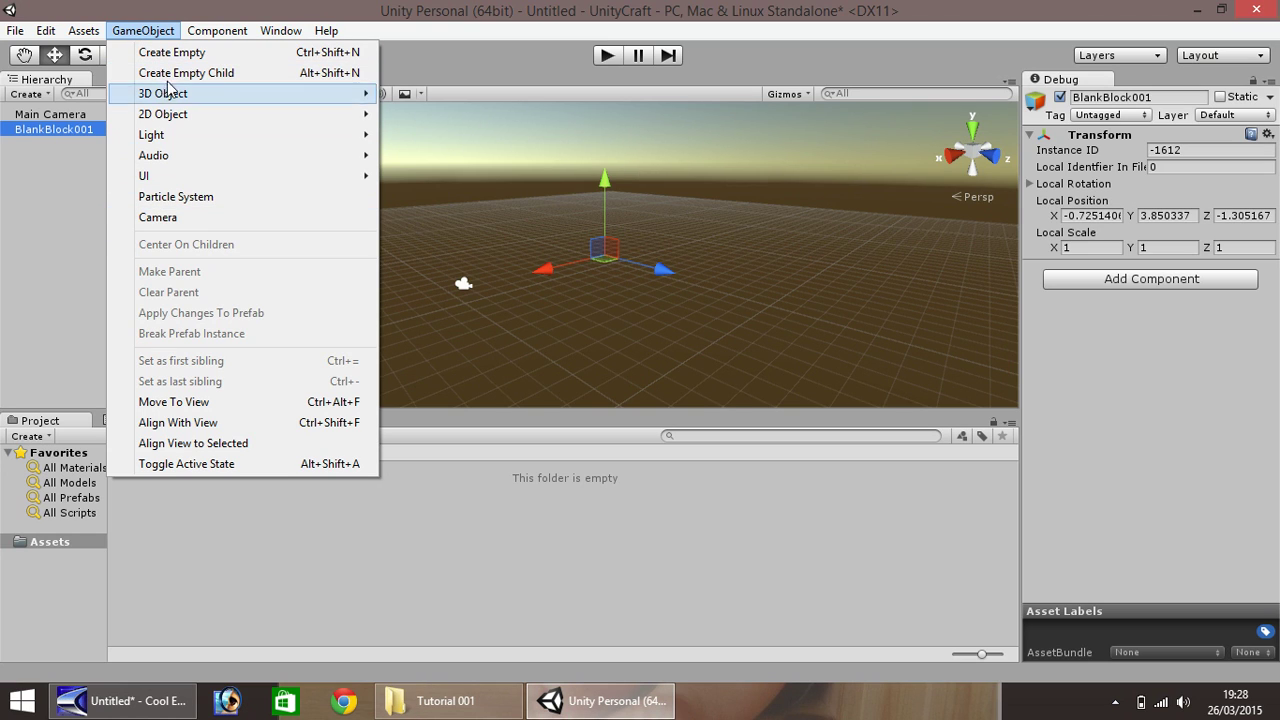
left_click(217, 30)
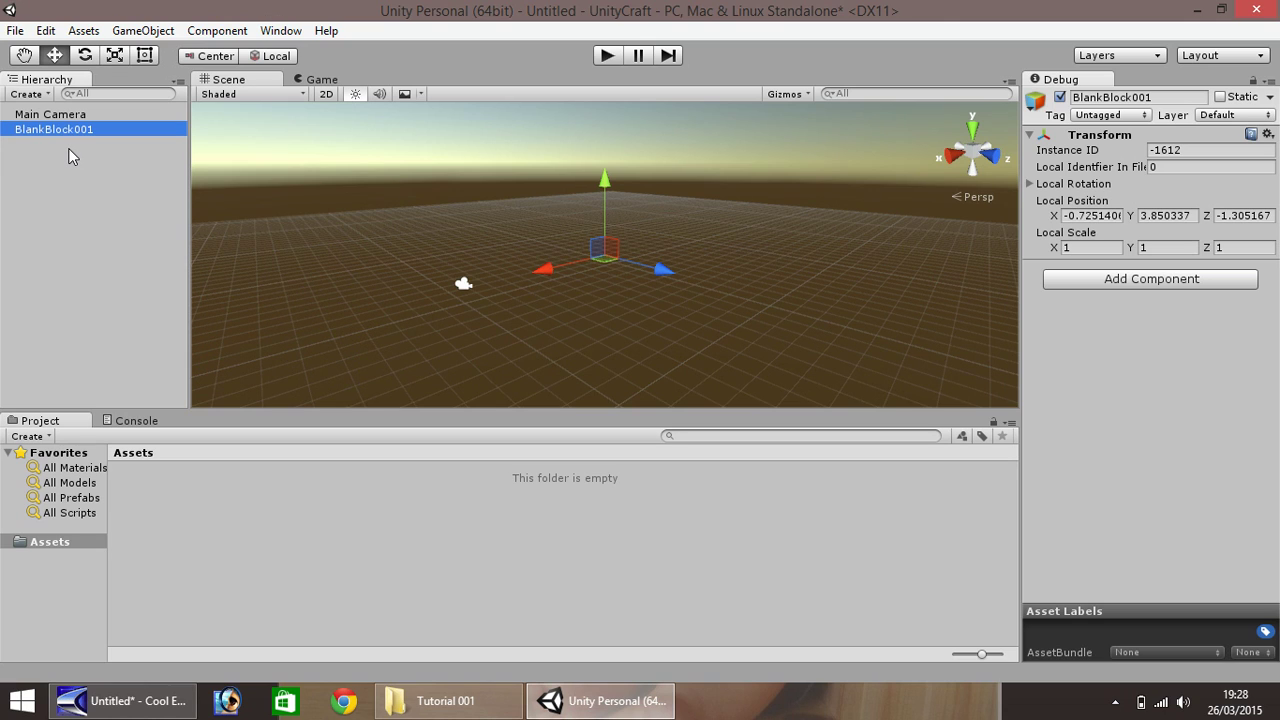
left_click(143, 31)
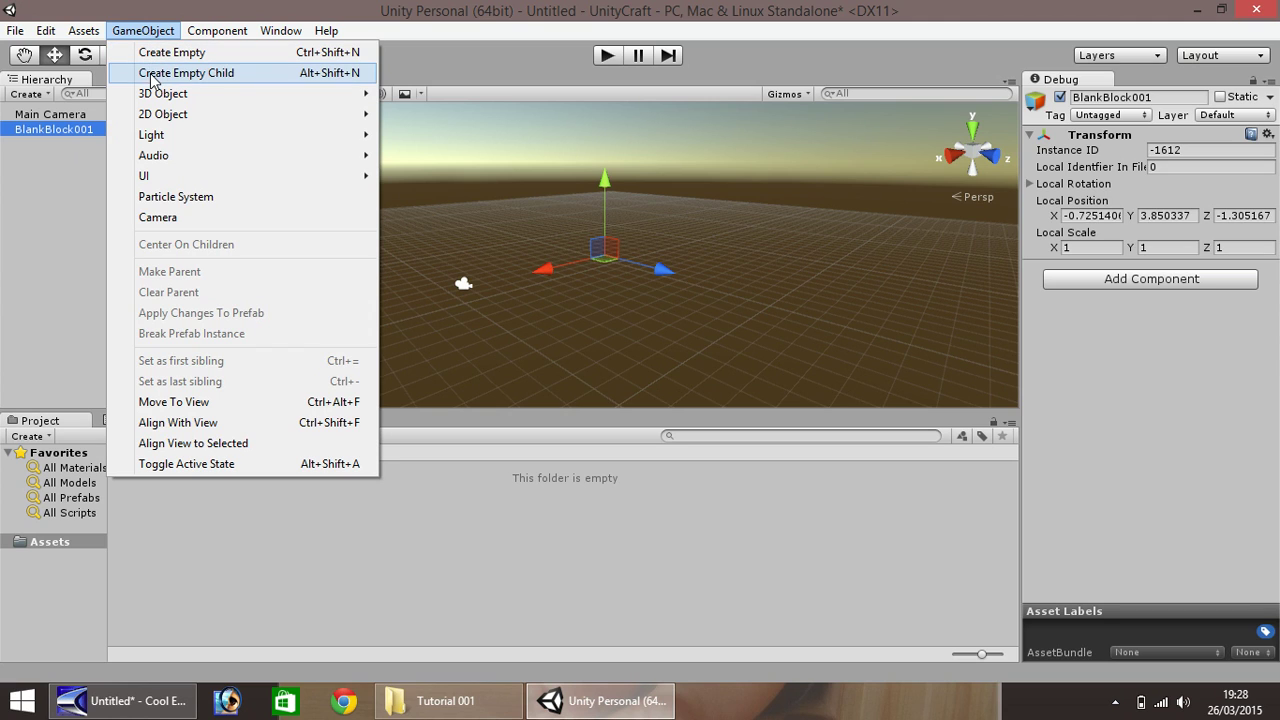
mouse_move(225, 93)
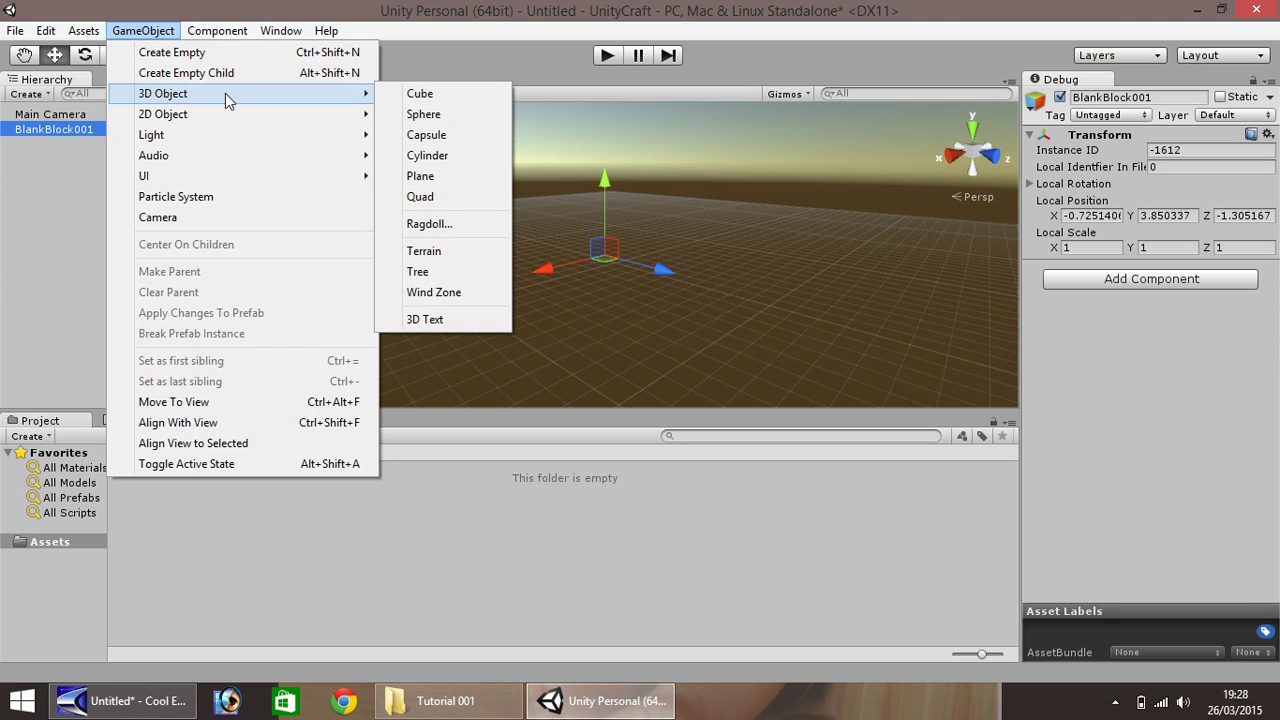
left_click(437, 100)
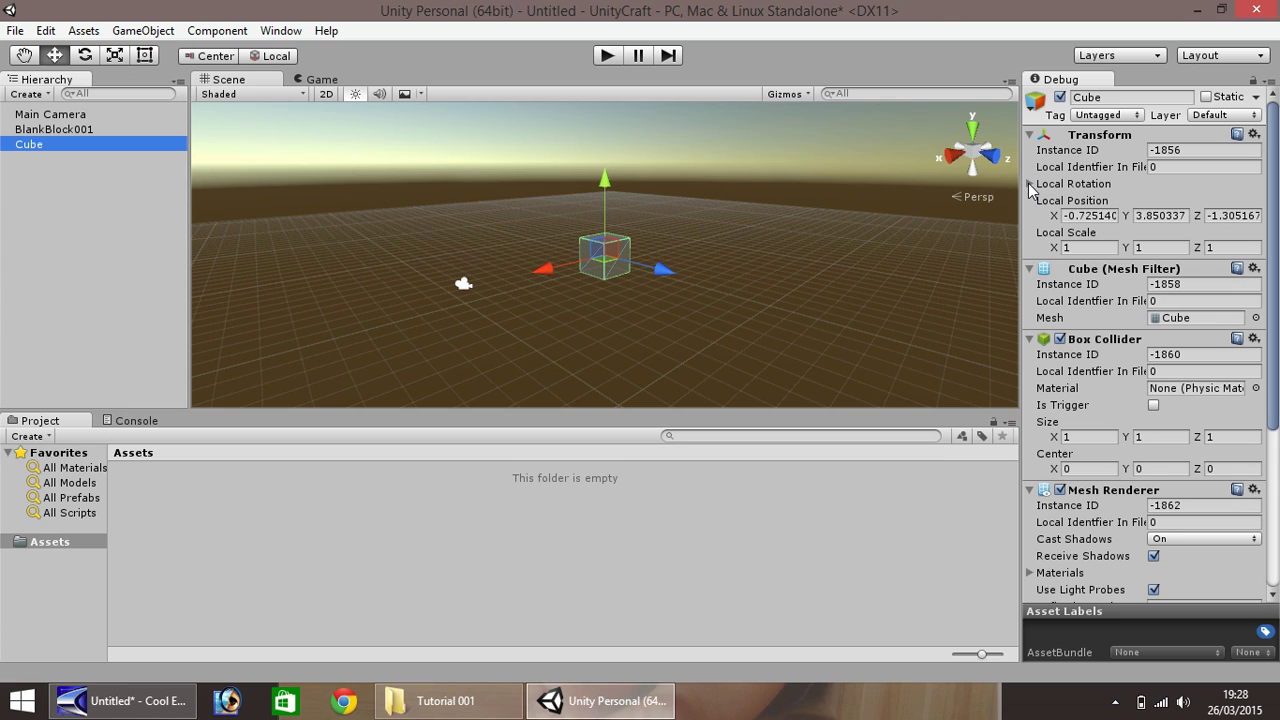
left_click(1030, 186)
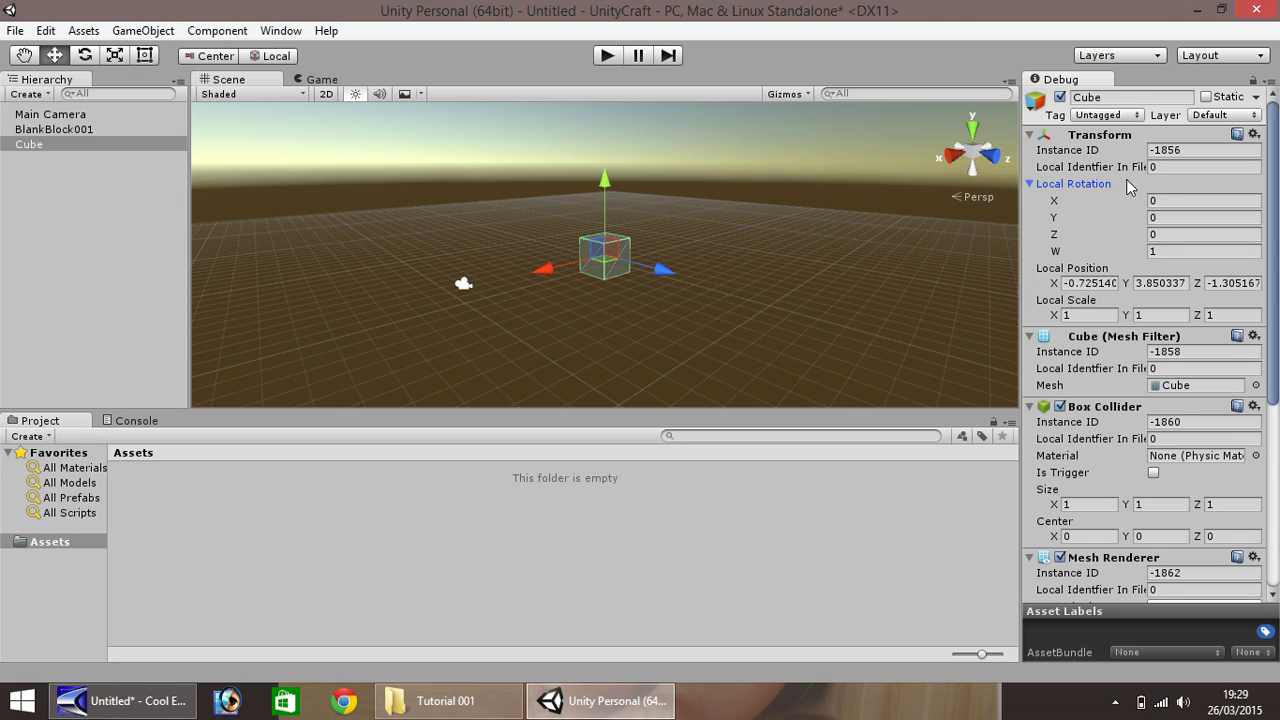
left_click(1172, 233)
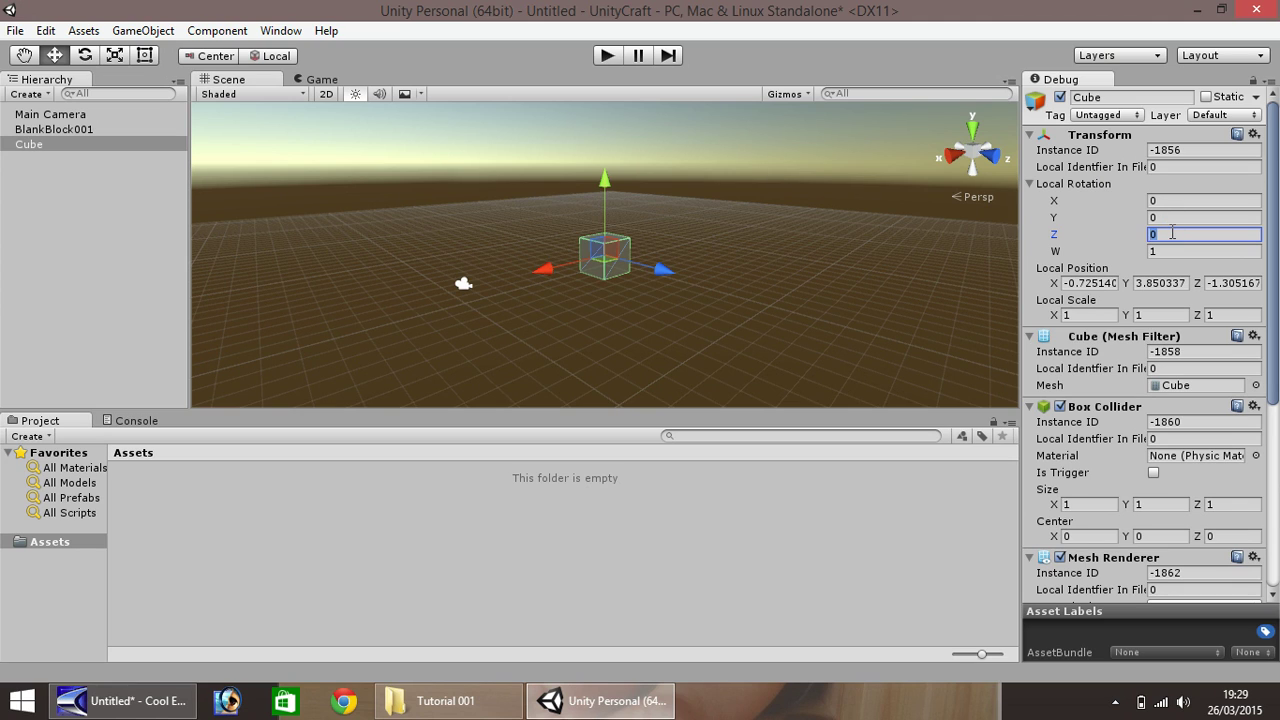
type("60")
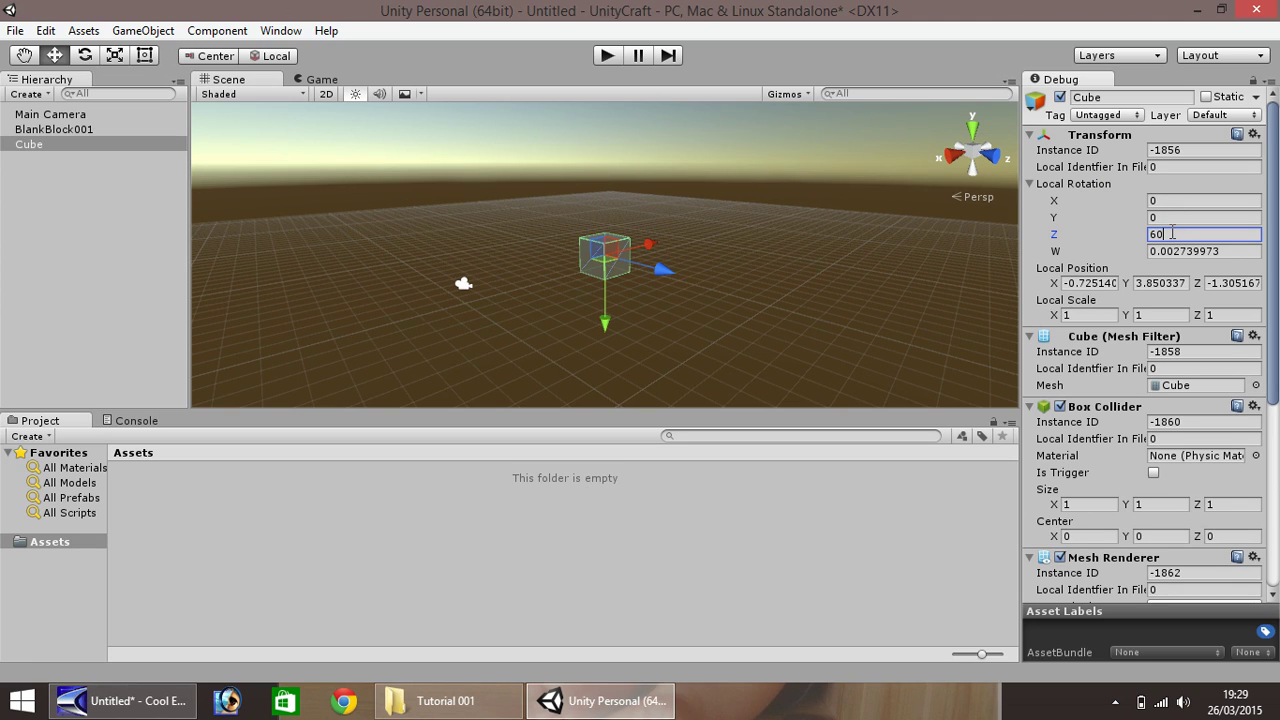
key("BackSpace")
key("BackSpace")
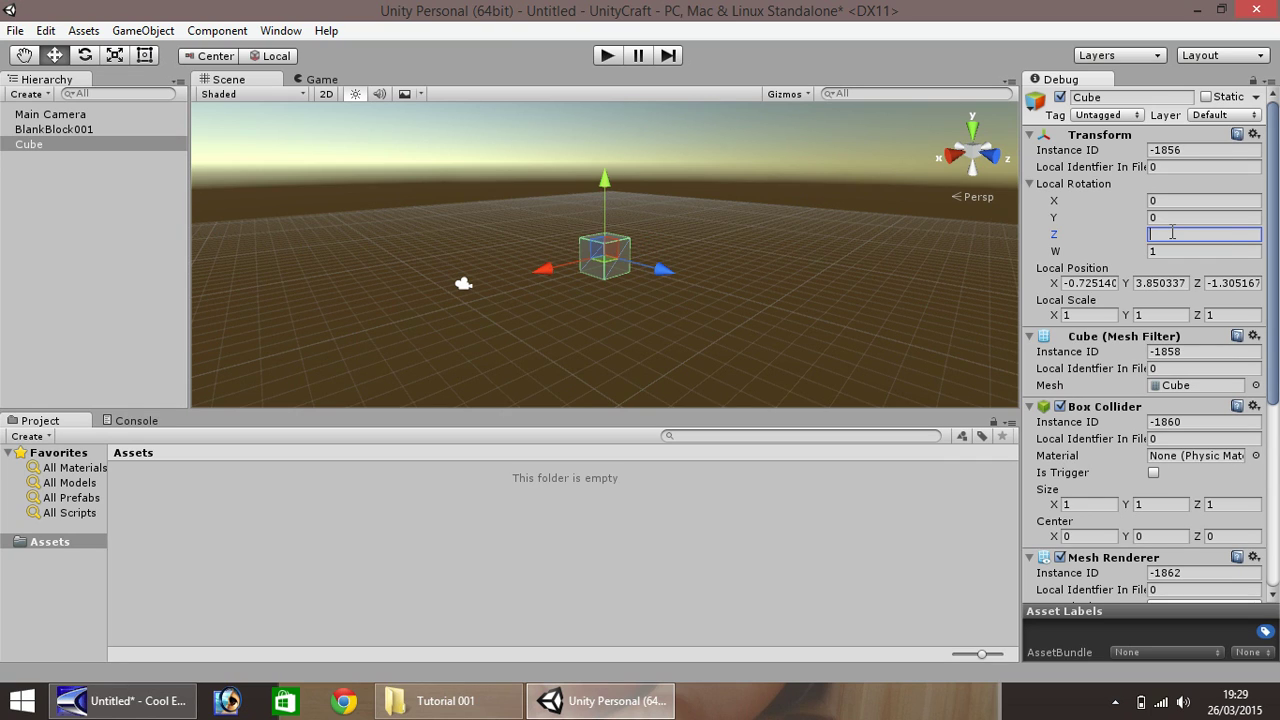
left_click(1176, 218)
type("25")
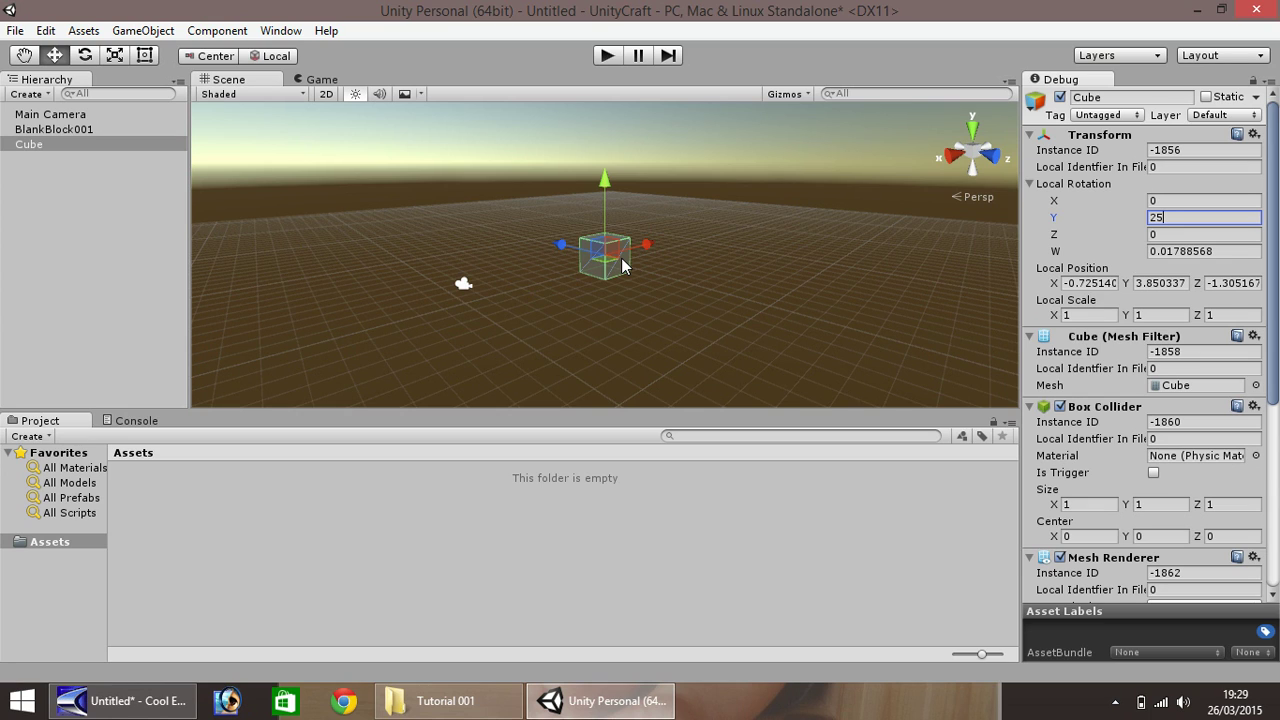
key("BackSpace")
key("BackSpace")
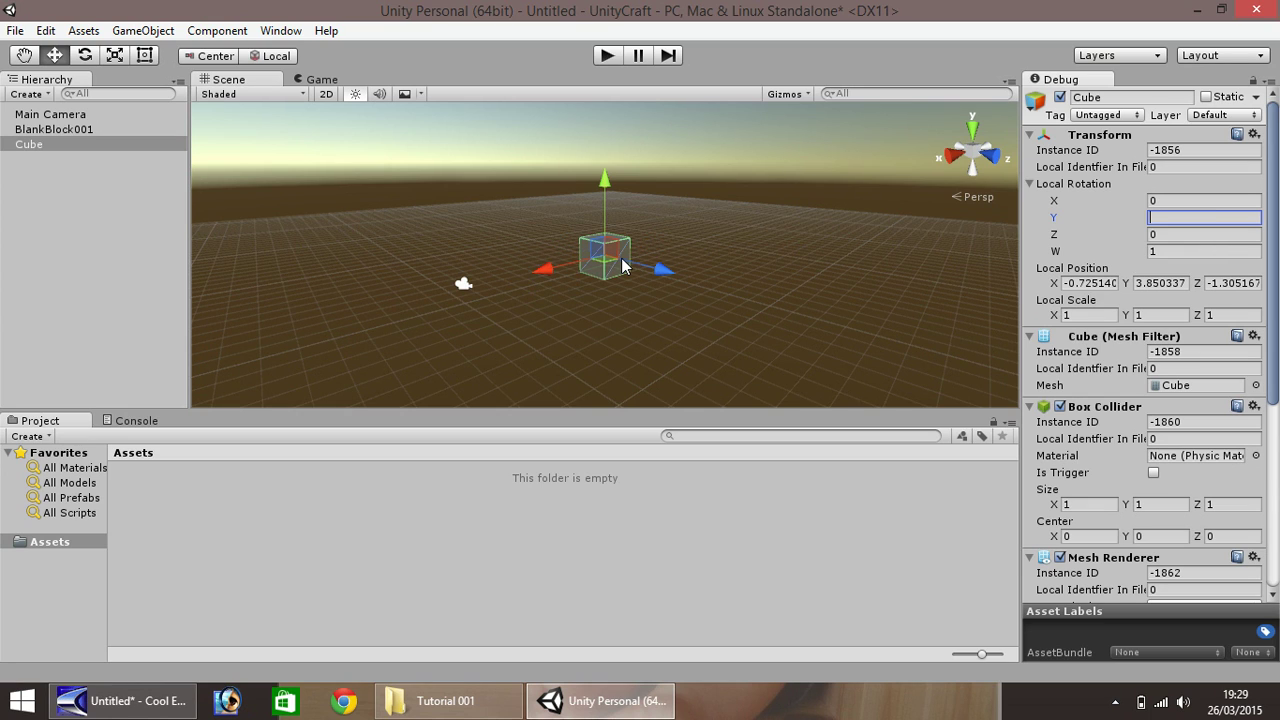
left_click(1183, 201)
type("1")
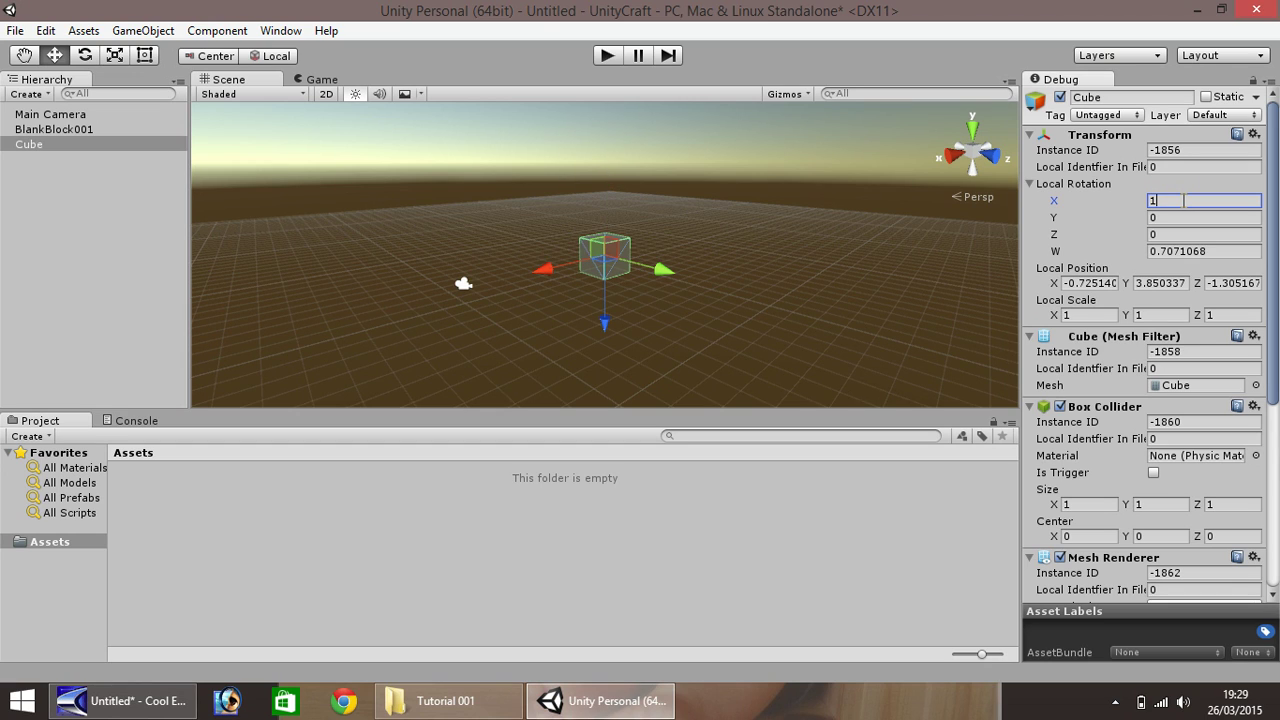
key("BackSpace")
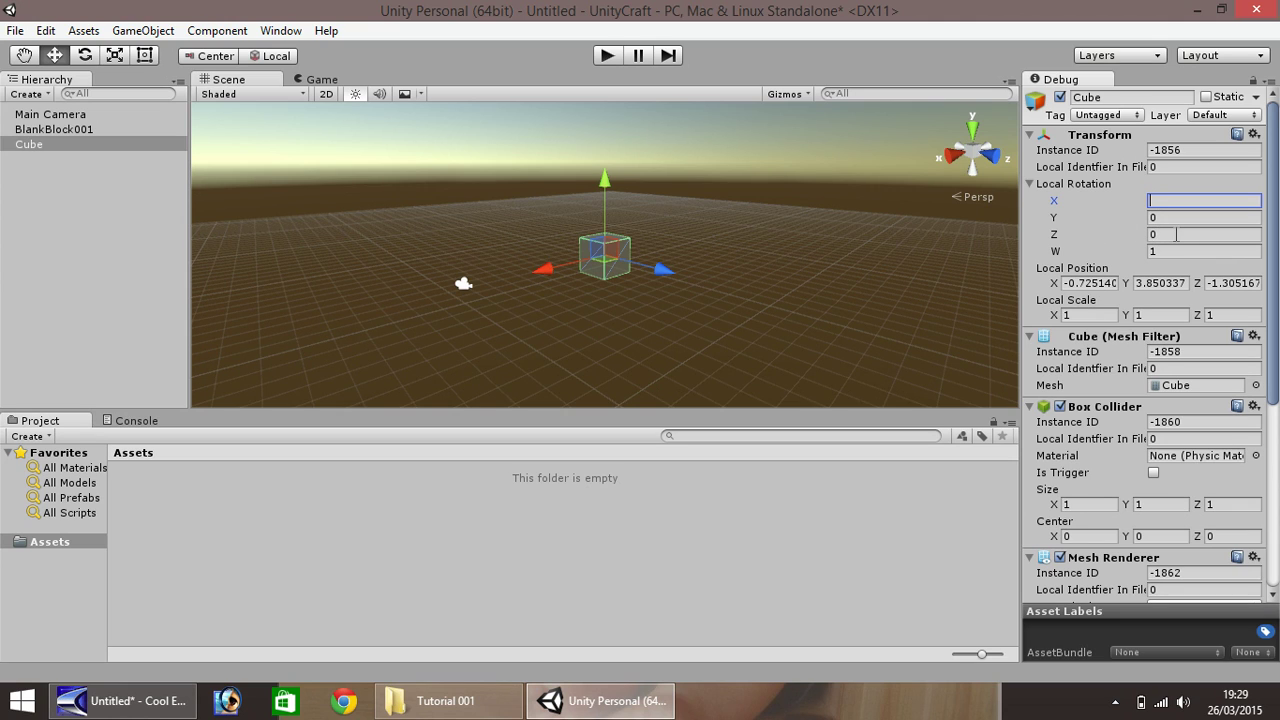
- Switch the Cube's Inspector from Debug back to Normal view
left_click(1177, 234)
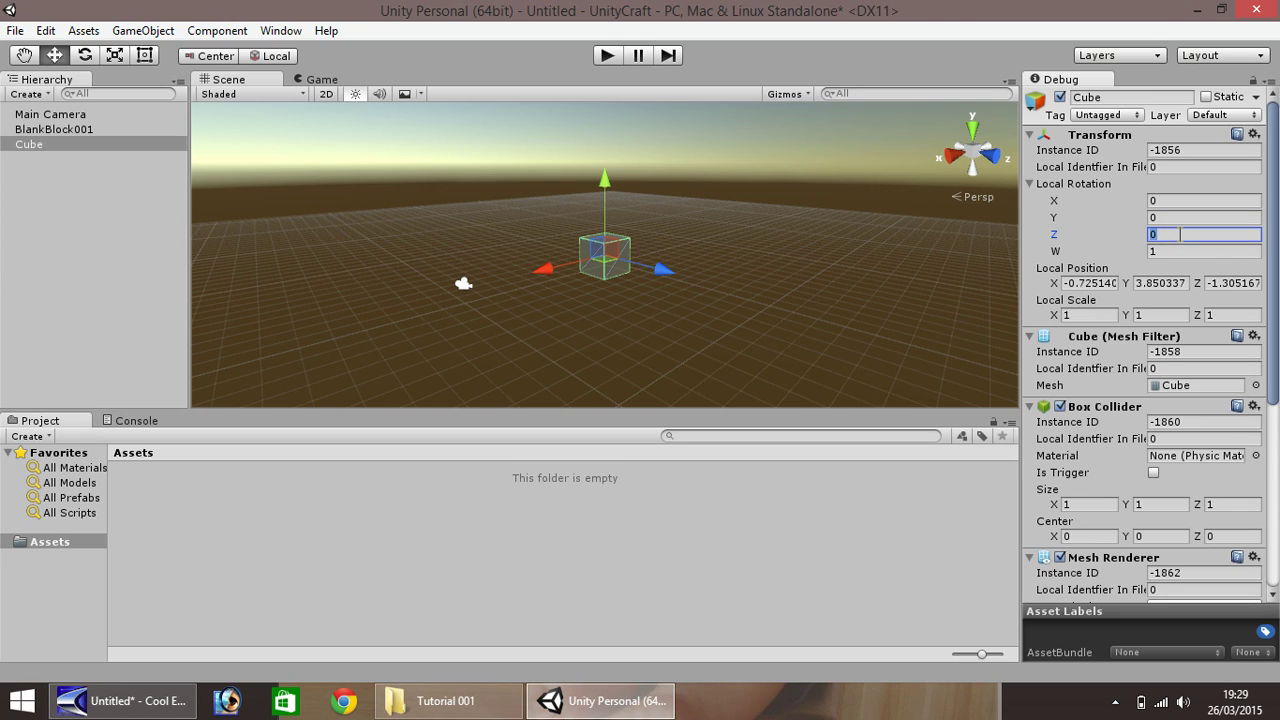
left_click(1269, 81)
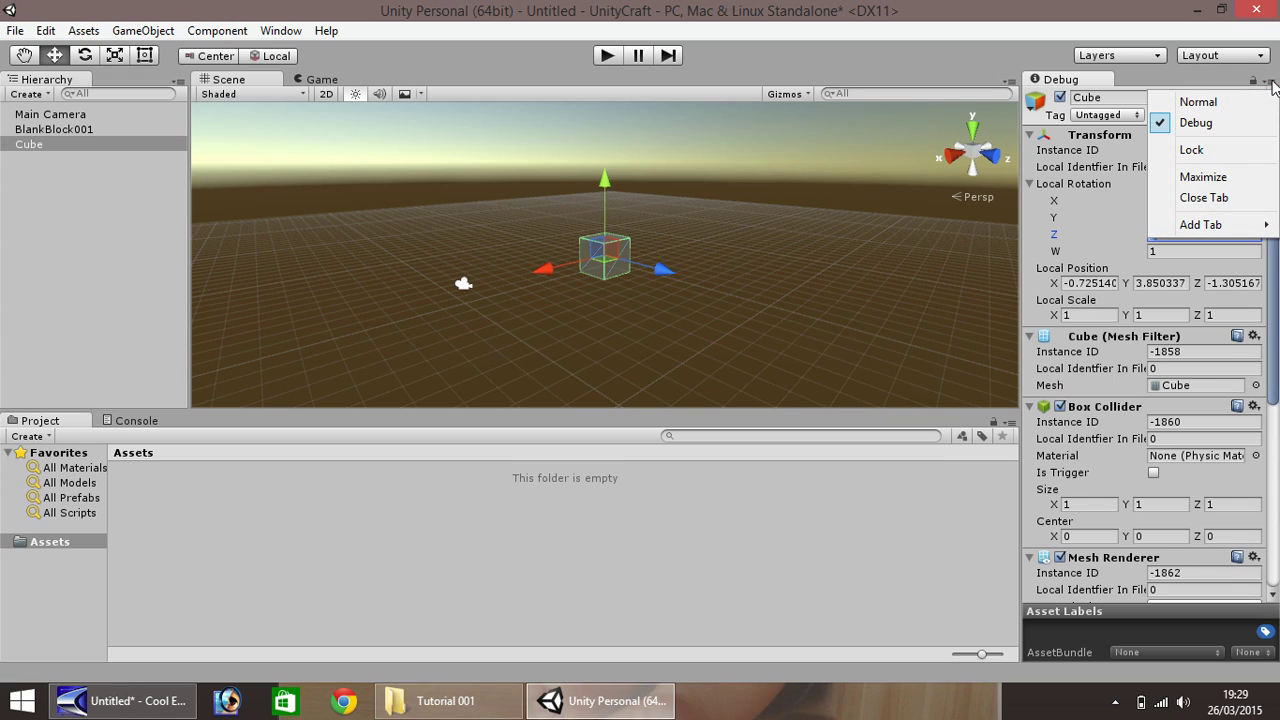
left_click(1197, 102)
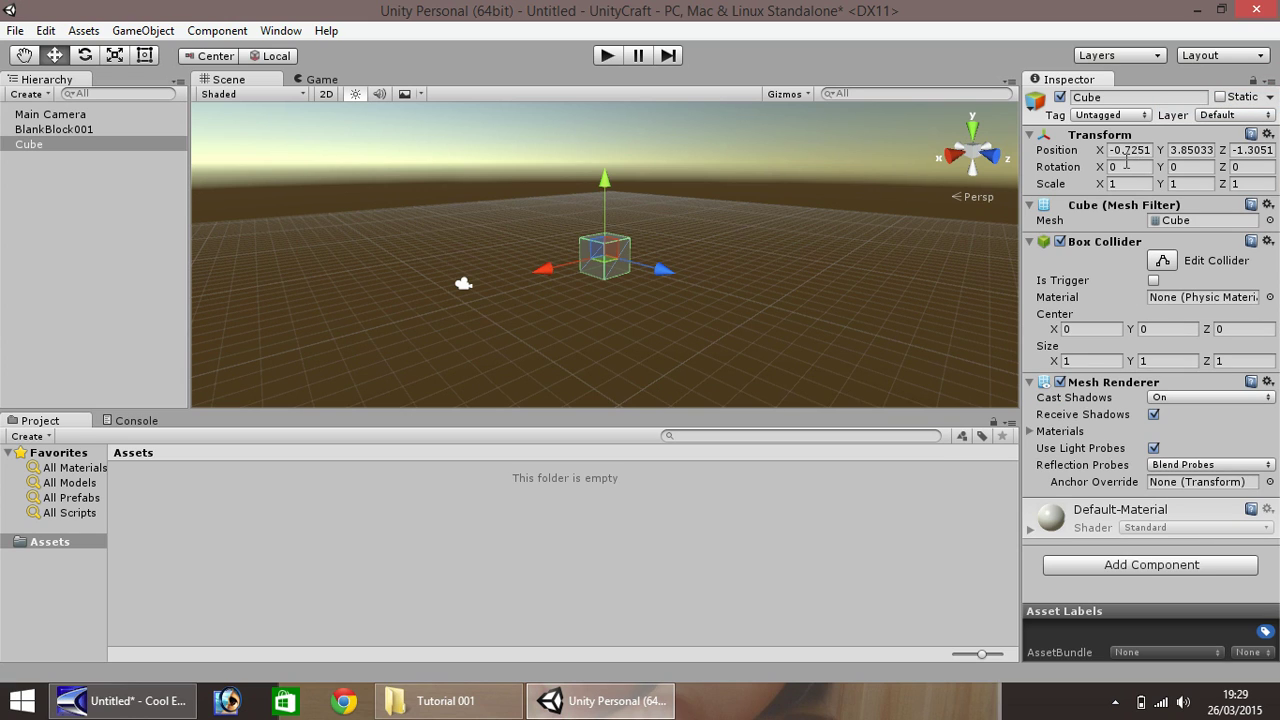
- Try Rotation X of 30 on the Cube, then reset it to 0
left_click(1128, 166)
type("30")
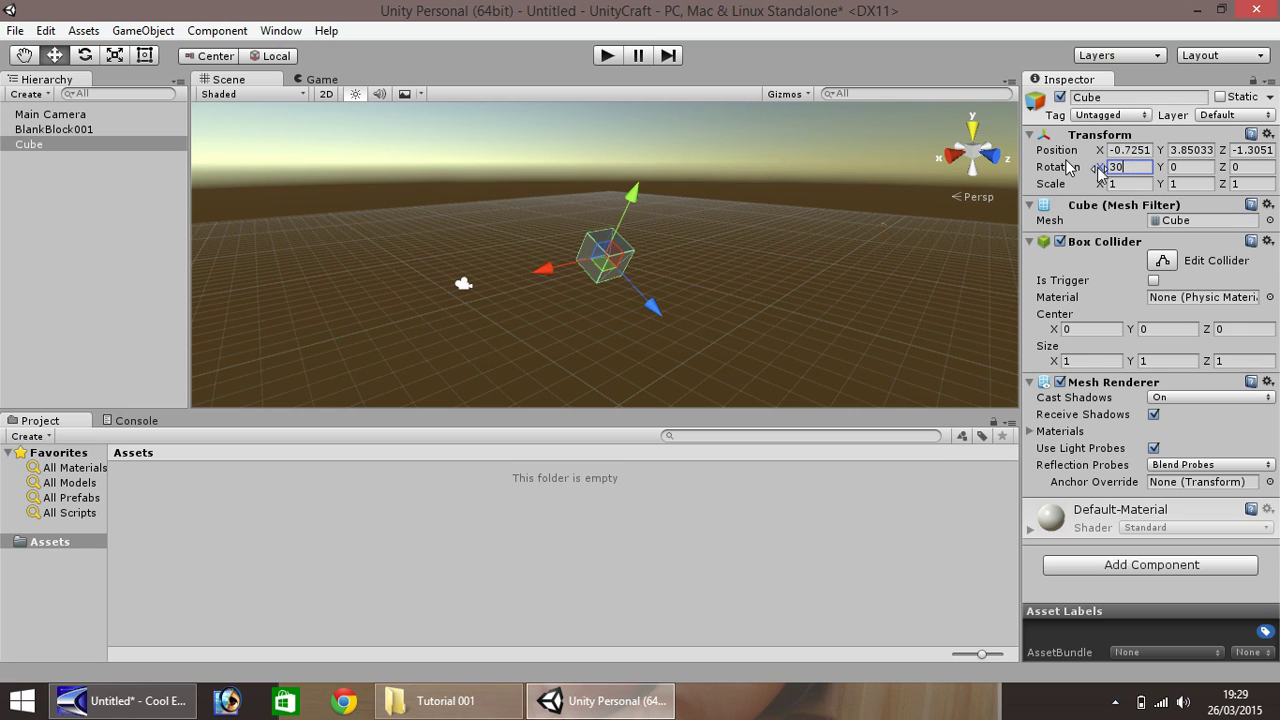
key("ctrl+a")
type("0")
key("Return")
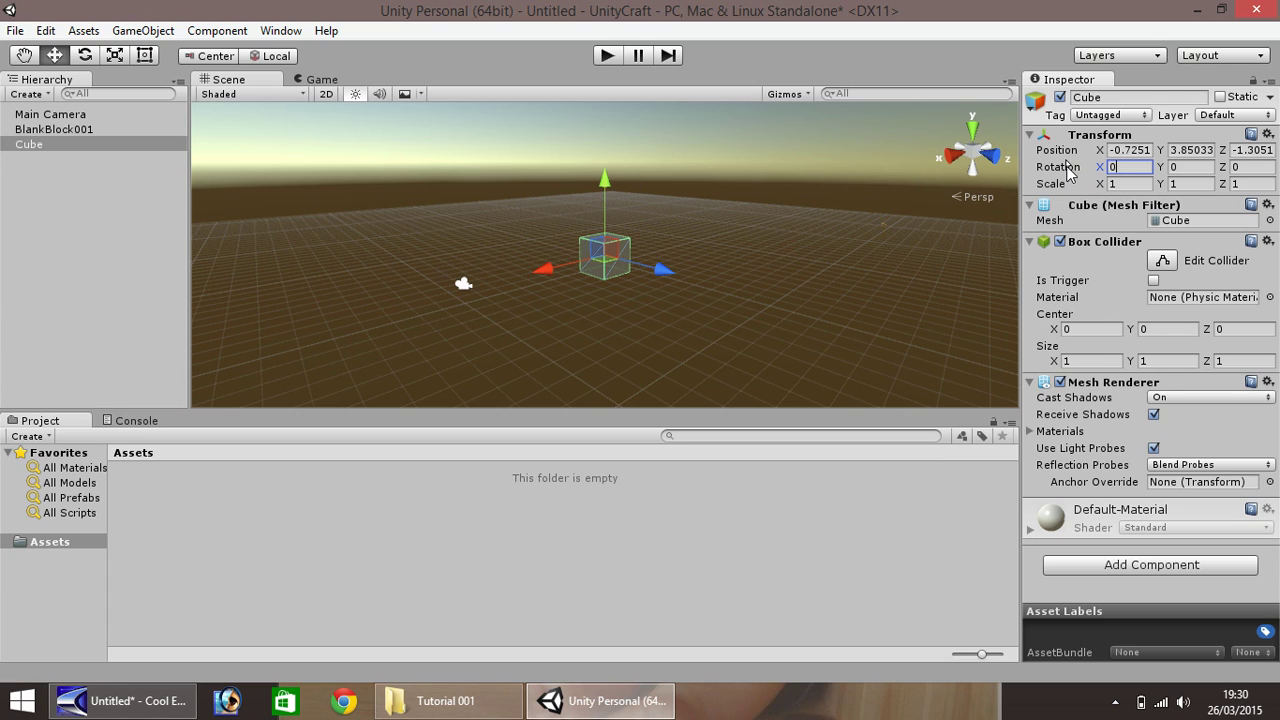
left_click(1274, 82)
- Keep the Normal Inspector view and set the Cube's Position X, Y, Z to 0, 0, 0
left_click(1192, 97)
left_click(1129, 151)
type("0")
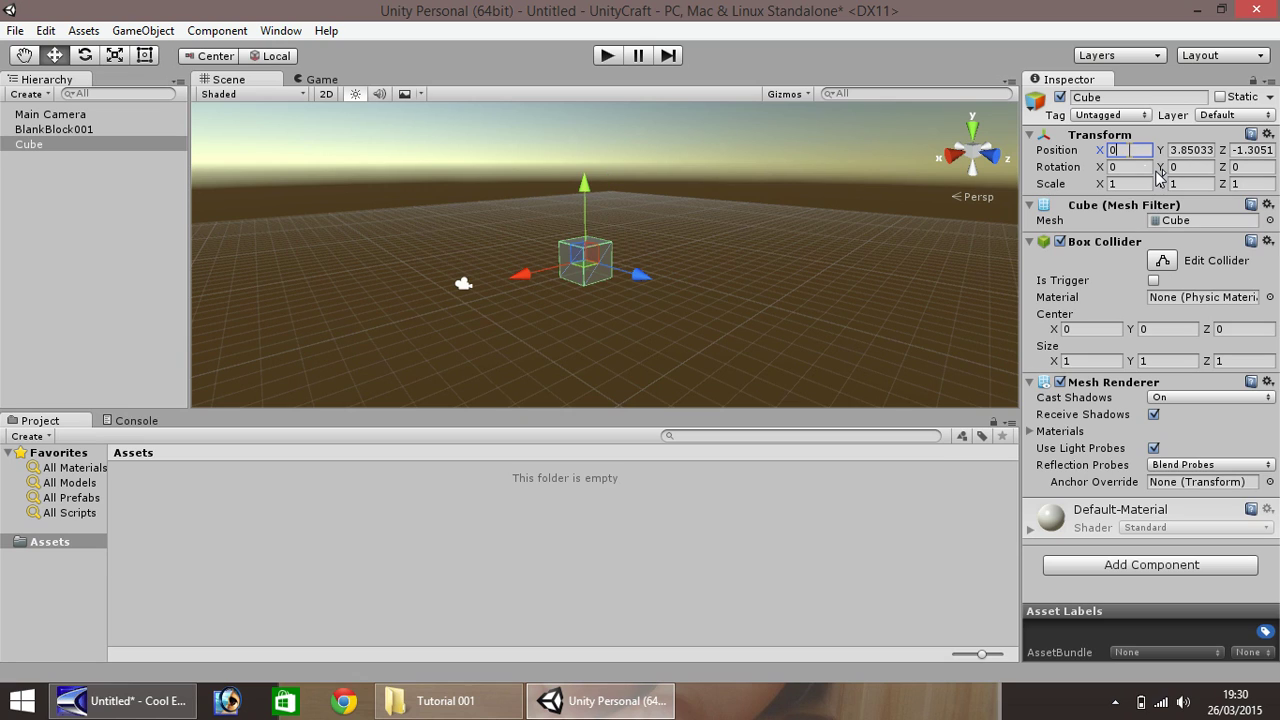
key("Tab")
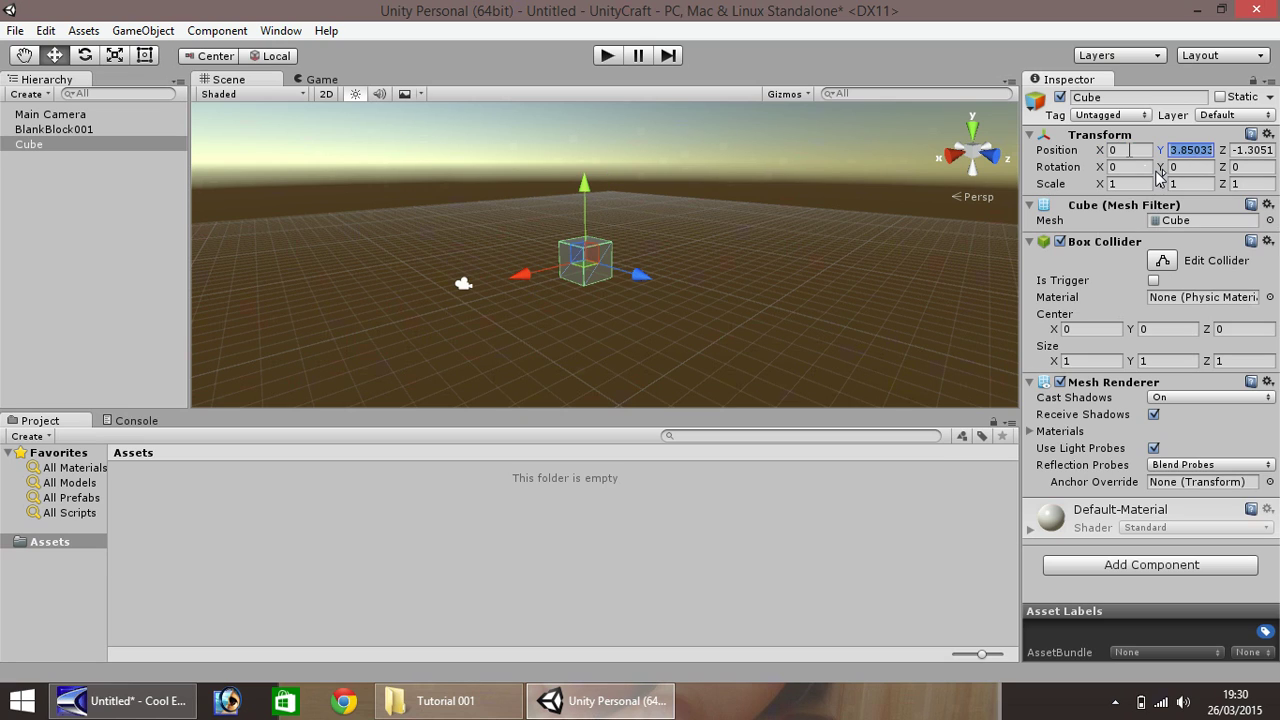
type("0")
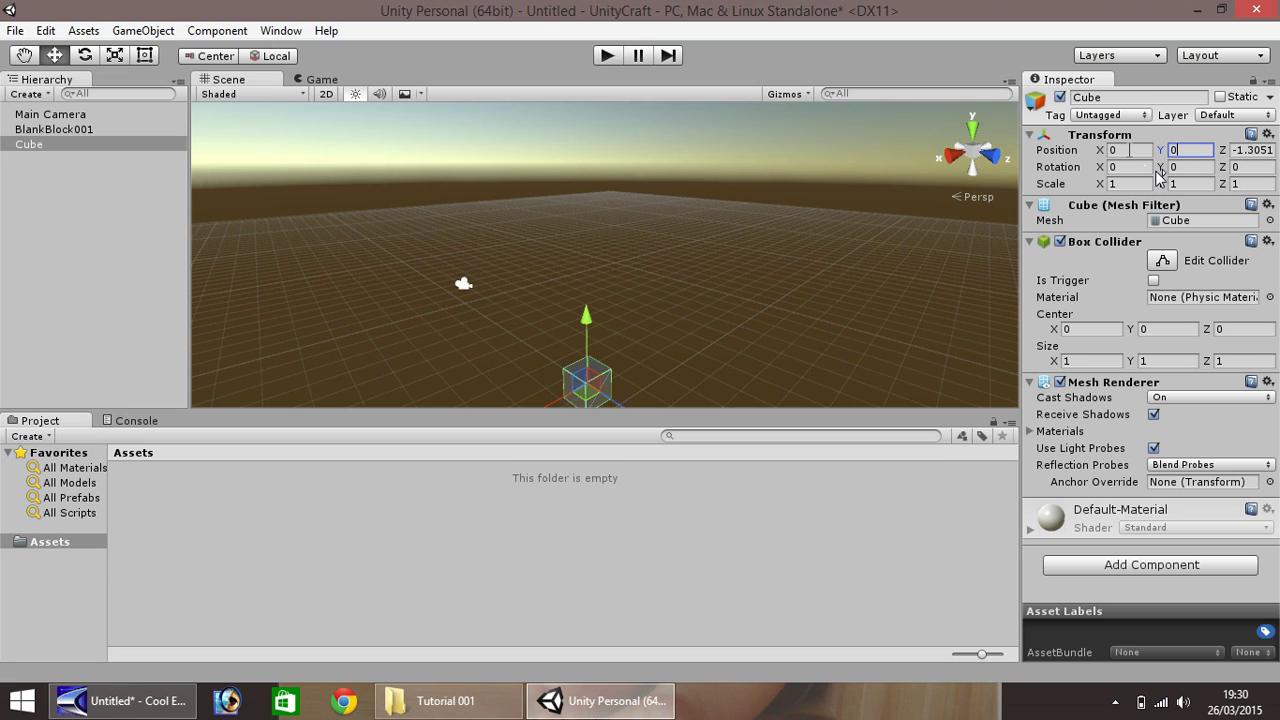
key("Tab")
type("0")
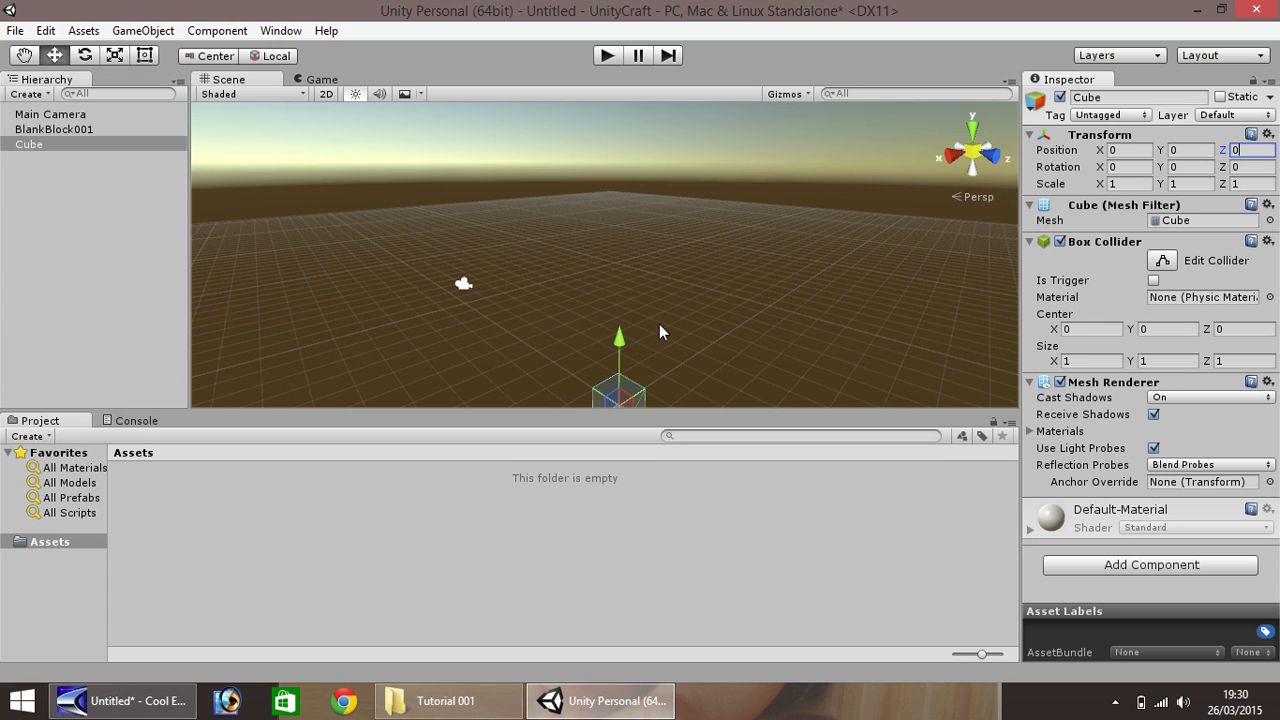
- Zoom, orbit and pan the Scene view with the Hand tool to look down on the cube
scroll(561, 358, "down", 3)
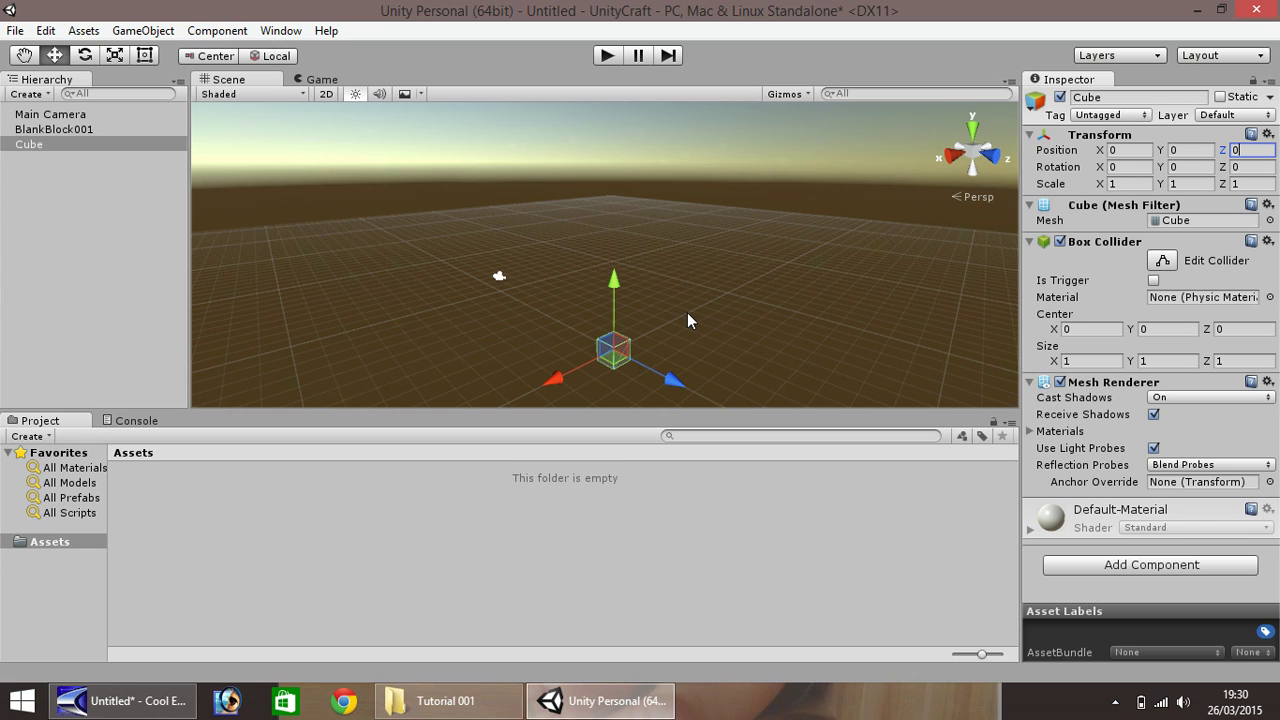
scroll(687, 321, "up", 4)
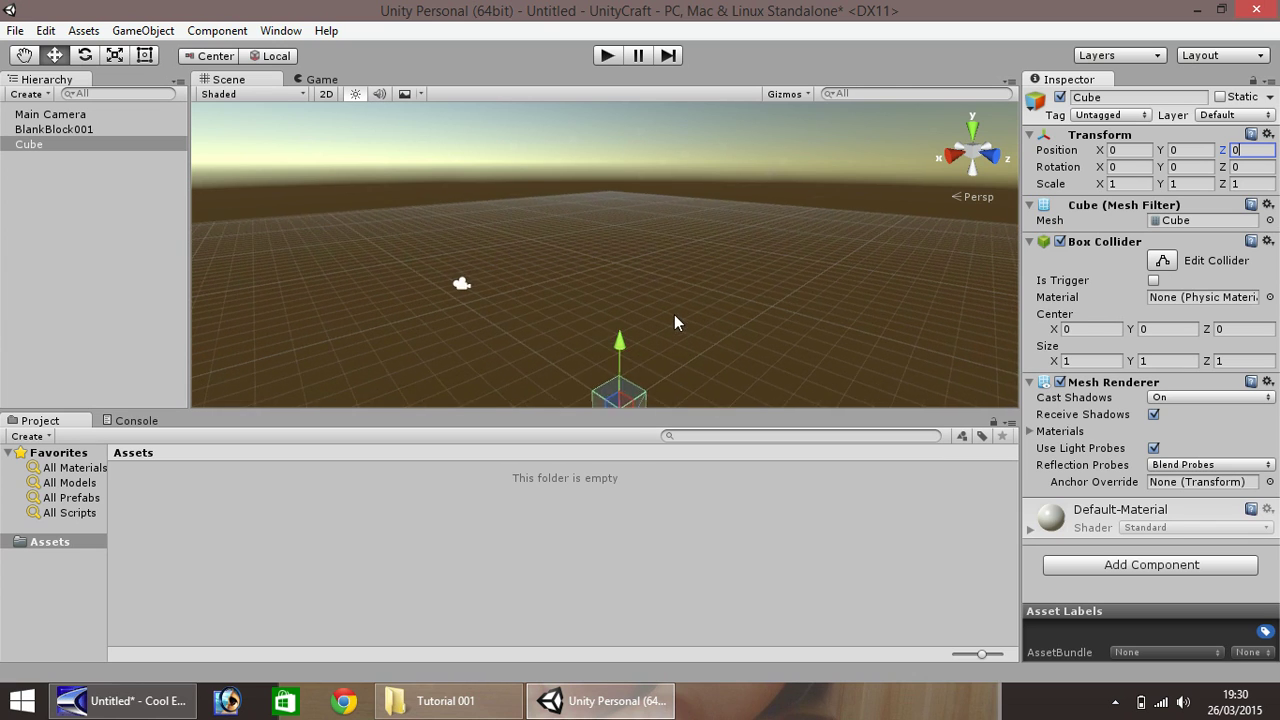
scroll(662, 305, "down", 5)
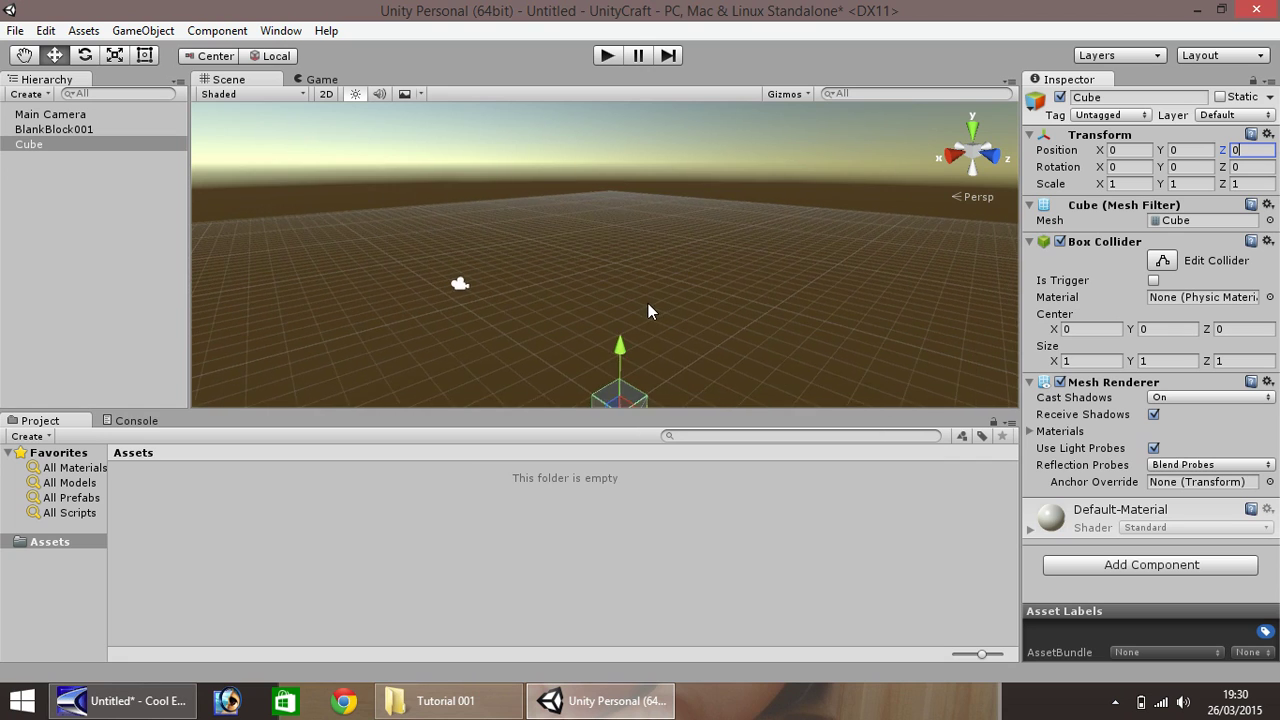
scroll(647, 304, "up", 2)
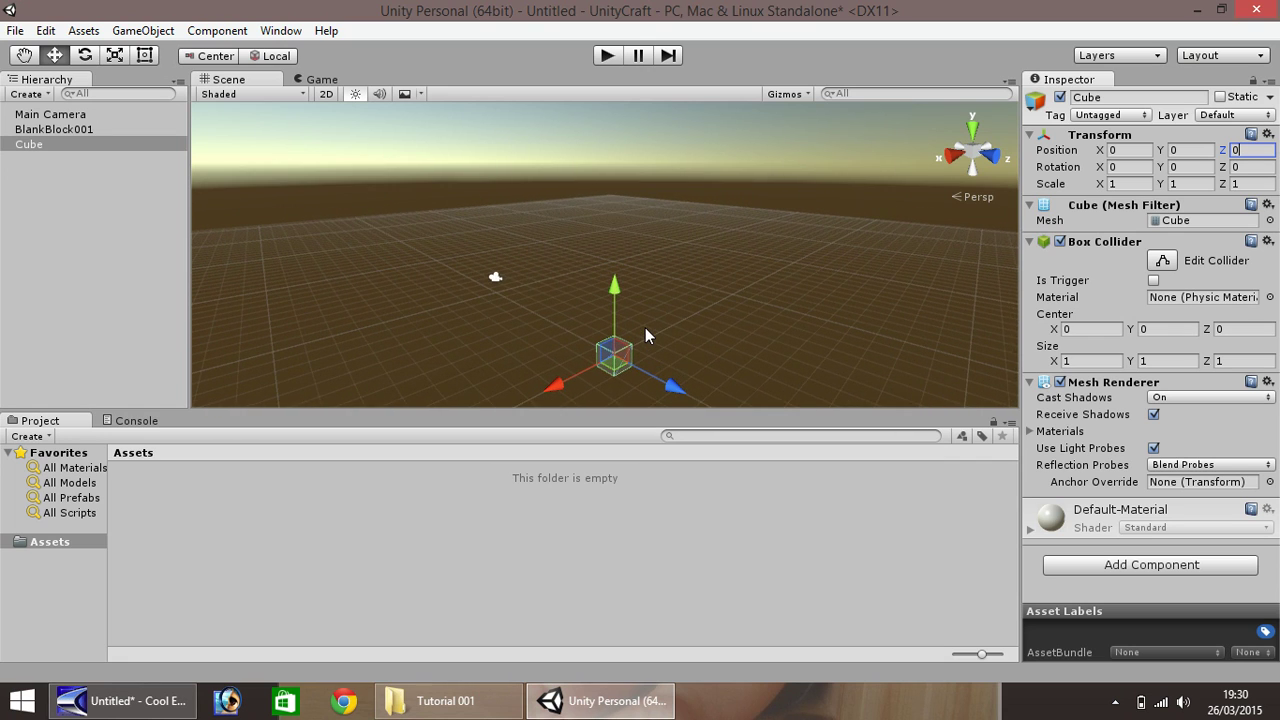
scroll(647, 330, "up", 3)
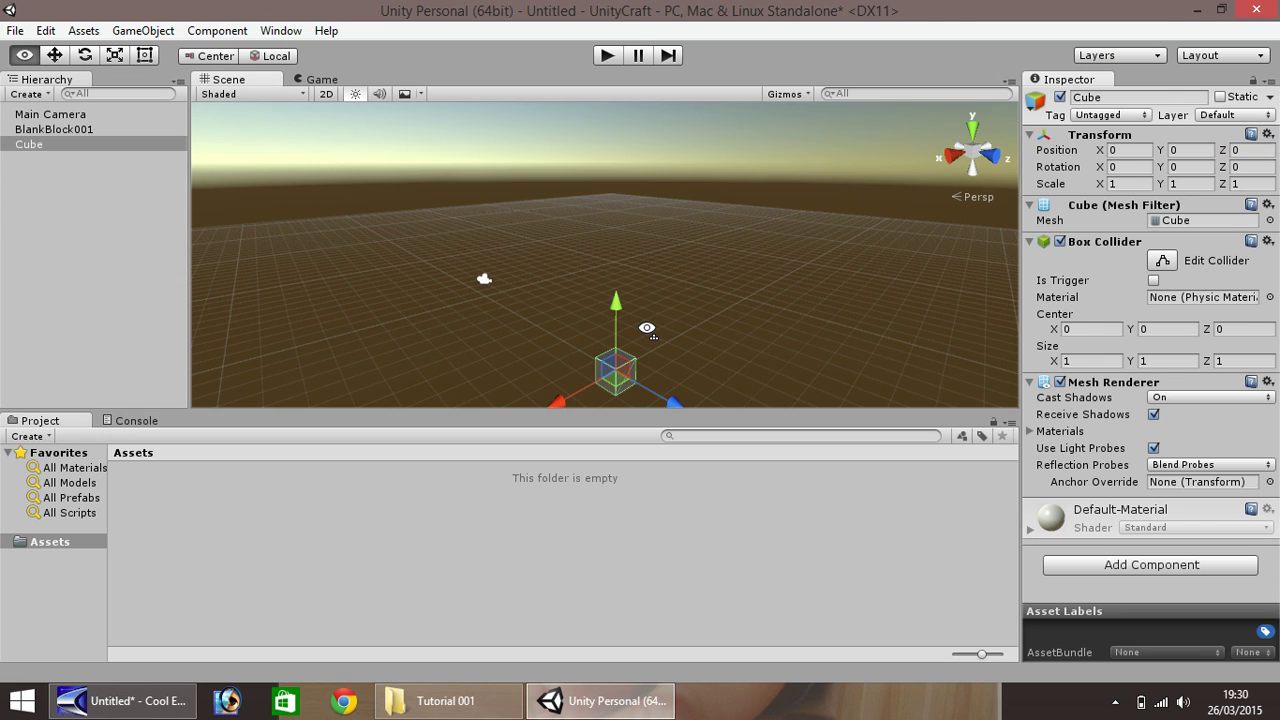
left_click_drag(647, 328, 538, 290, "alt")
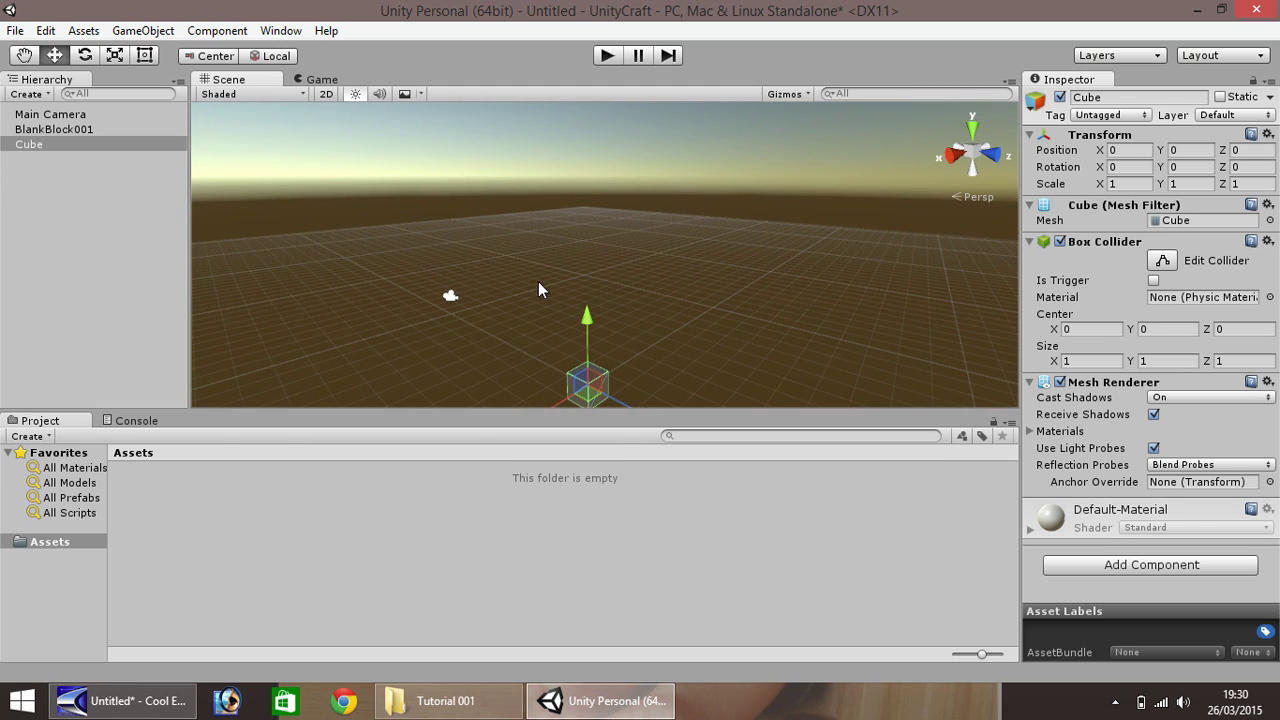
left_click(24, 57)
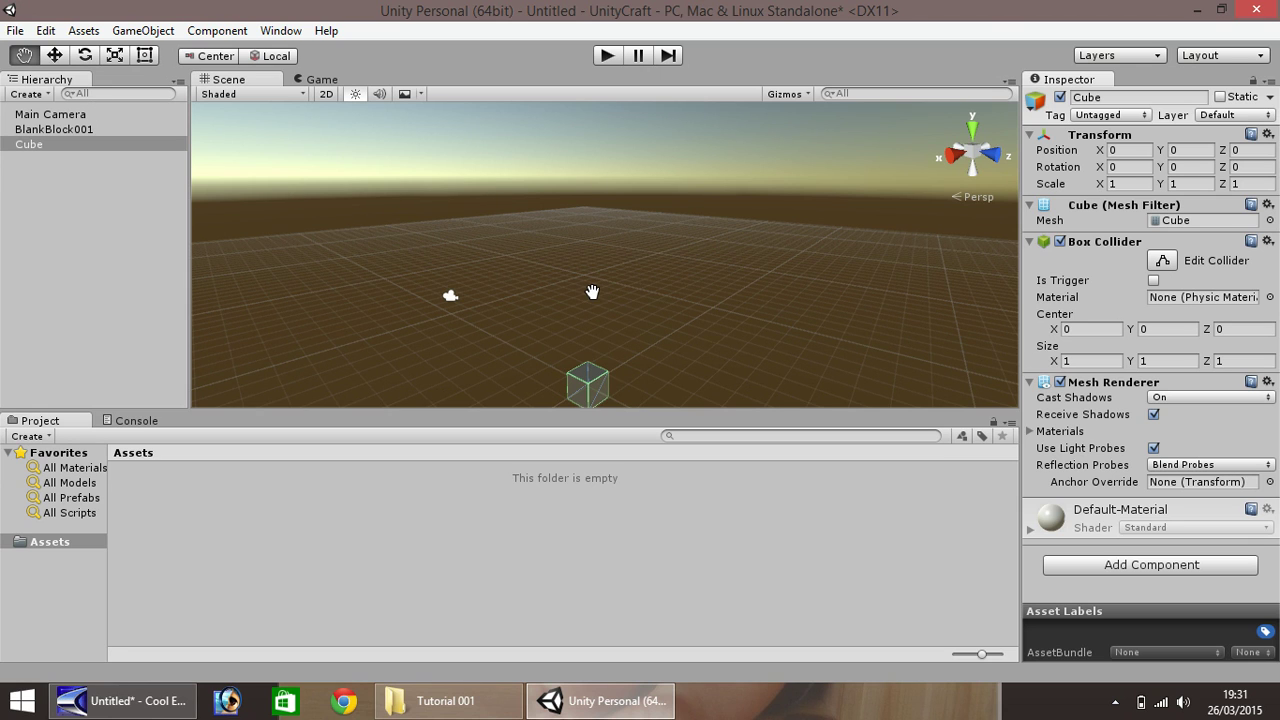
left_click_drag(592, 291, 500, 303)
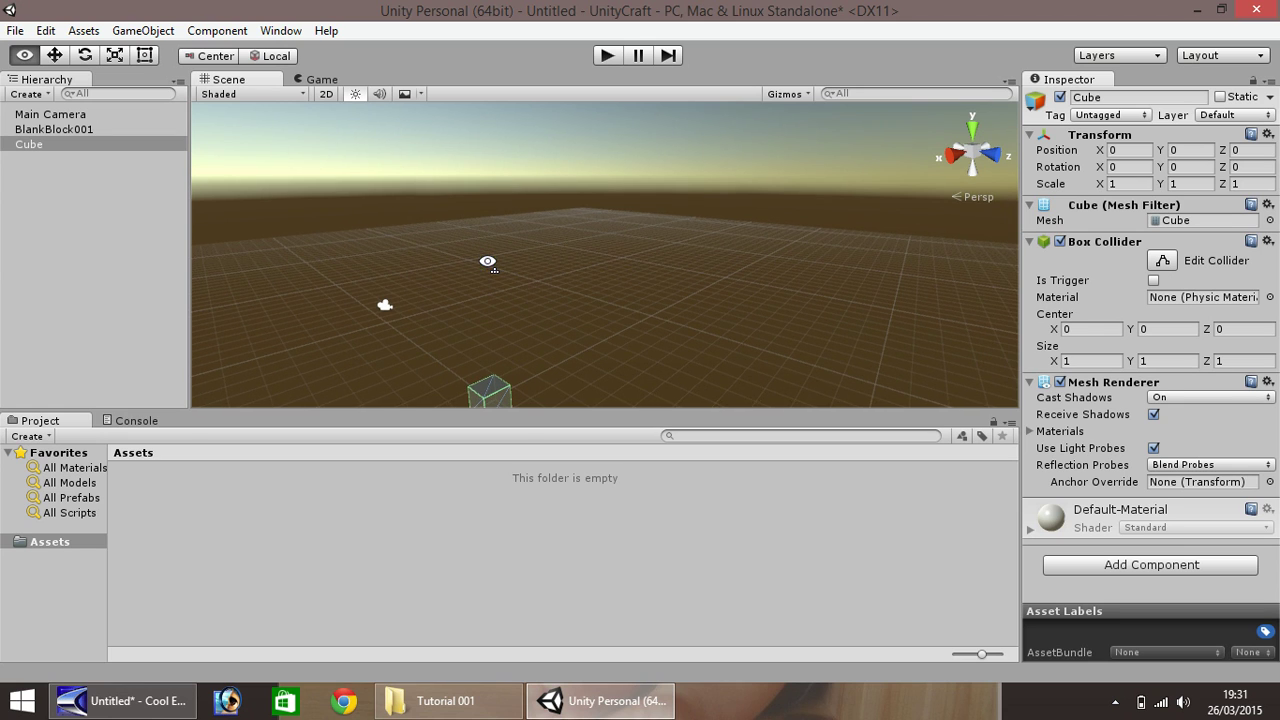
right_click_drag(488, 262, 491, 334)
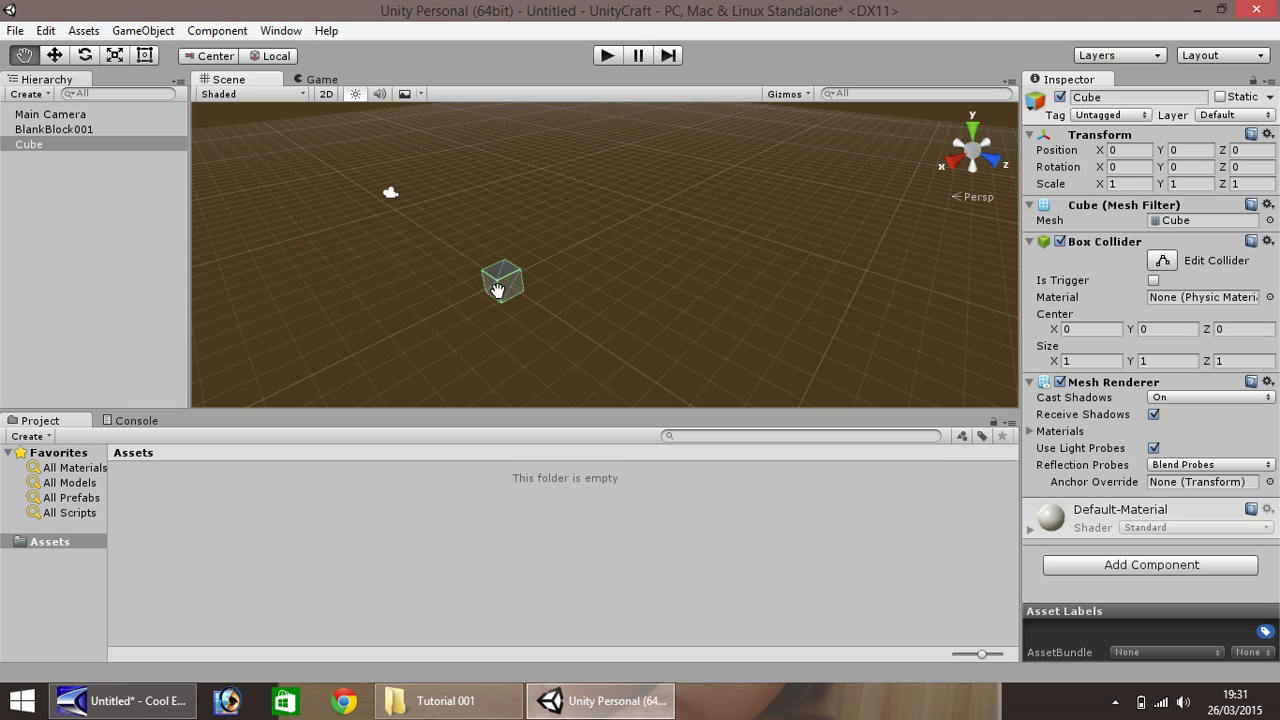
- Switch to the Hand tool, then orbit and zoom the Scene view around the cube
left_click(55, 57)
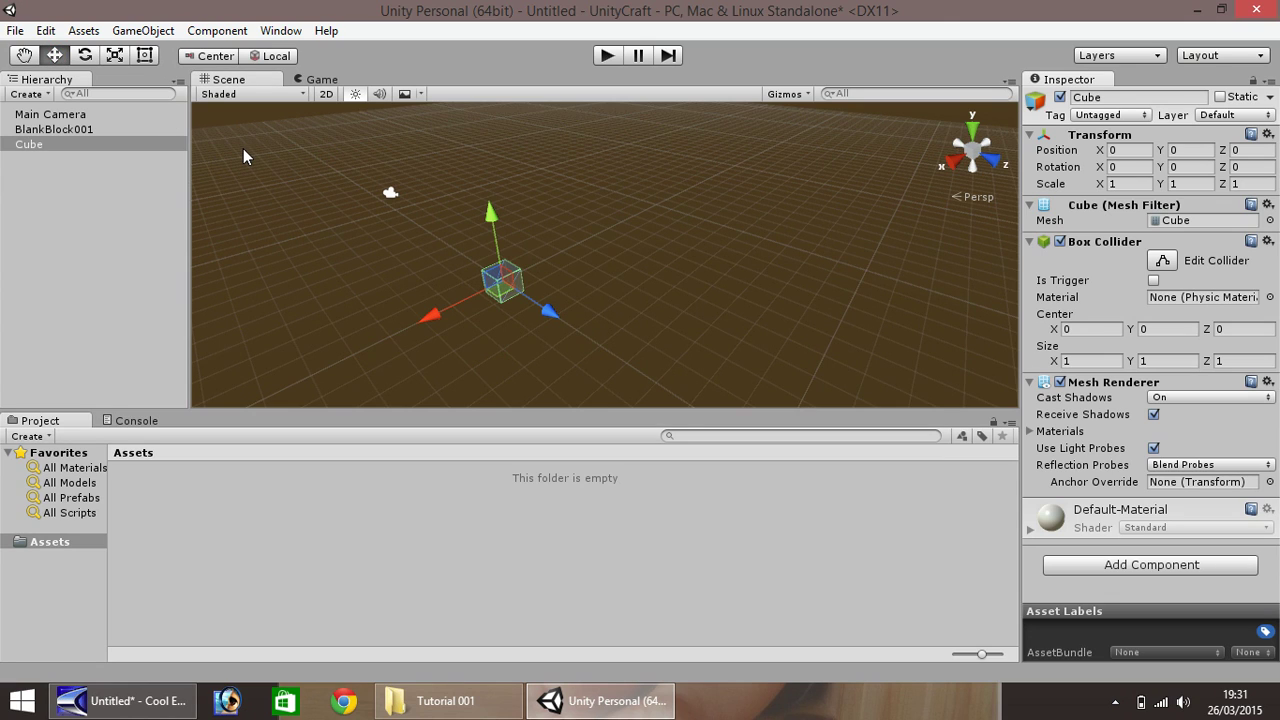
left_click(24, 56)
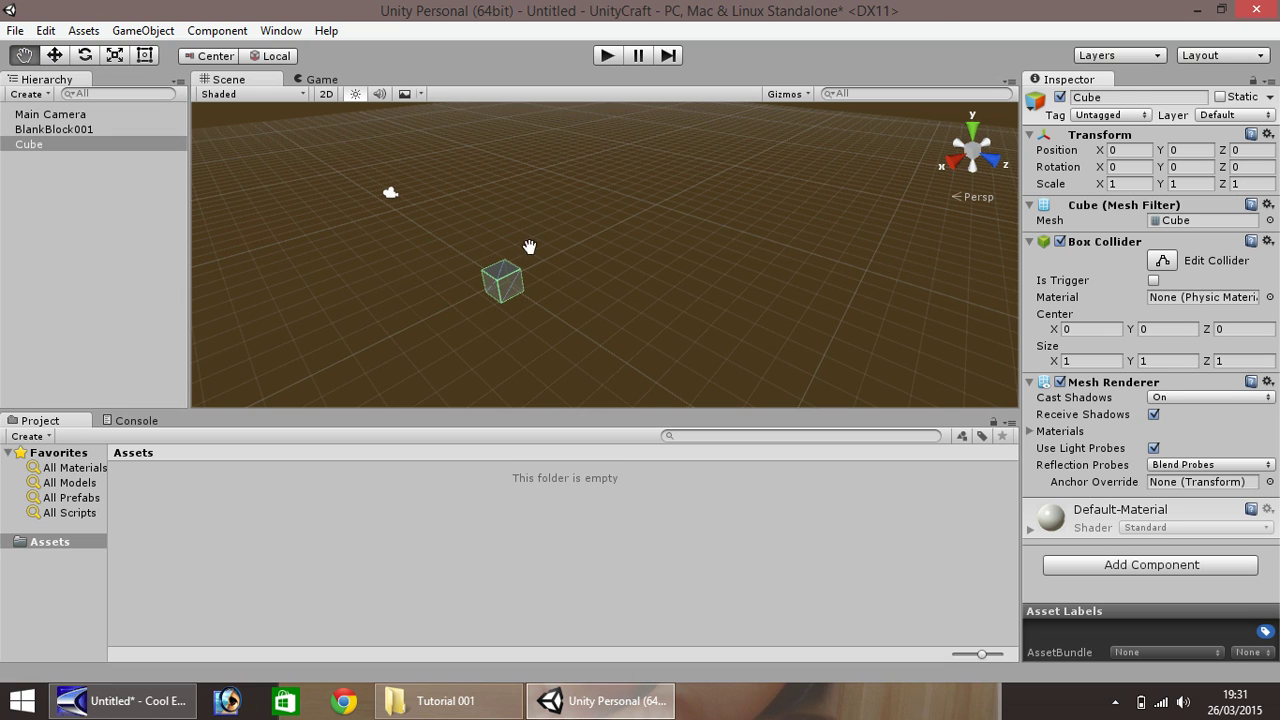
left_click_drag(546, 252, 539, 300, "alt")
scroll(540, 300, "up", 5)
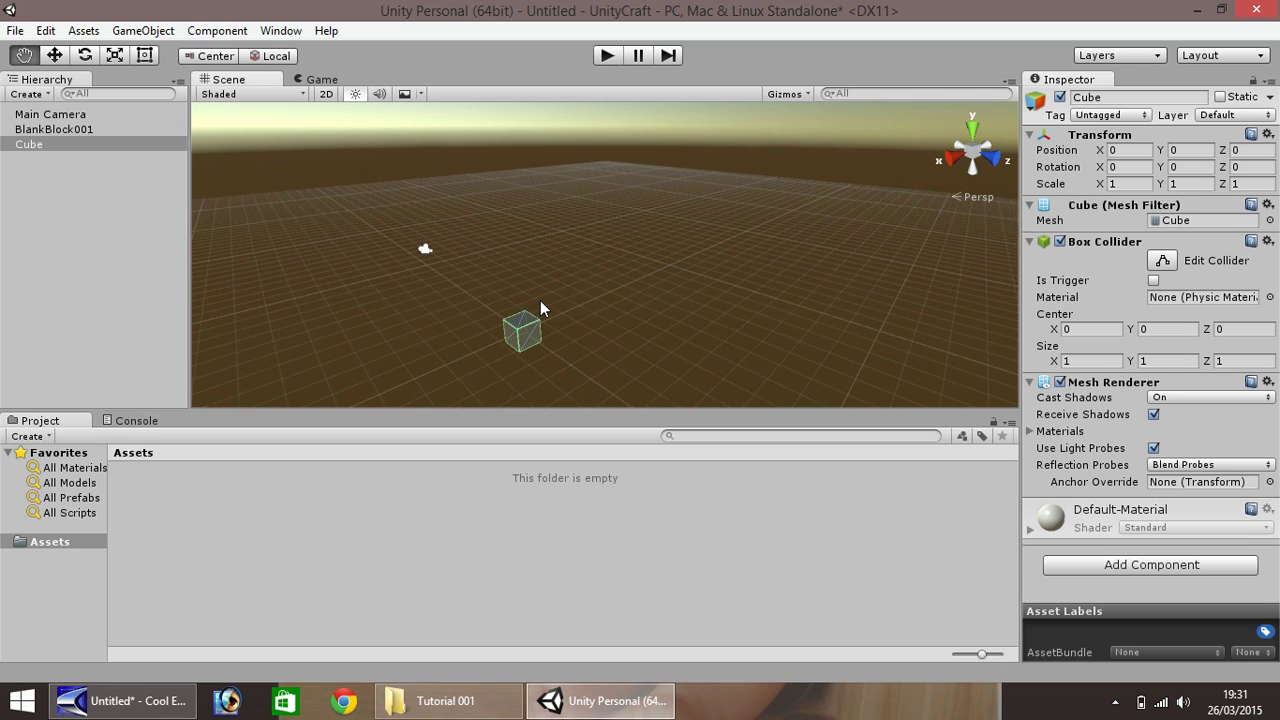
scroll(540, 300, "down", 2)
scroll(540, 300, "down", 3)
scroll(540, 300, "up", 1)
- Pan with the arrow keys until the cube sits near the middle, then select the Move tool
key("Right")
key("Right")
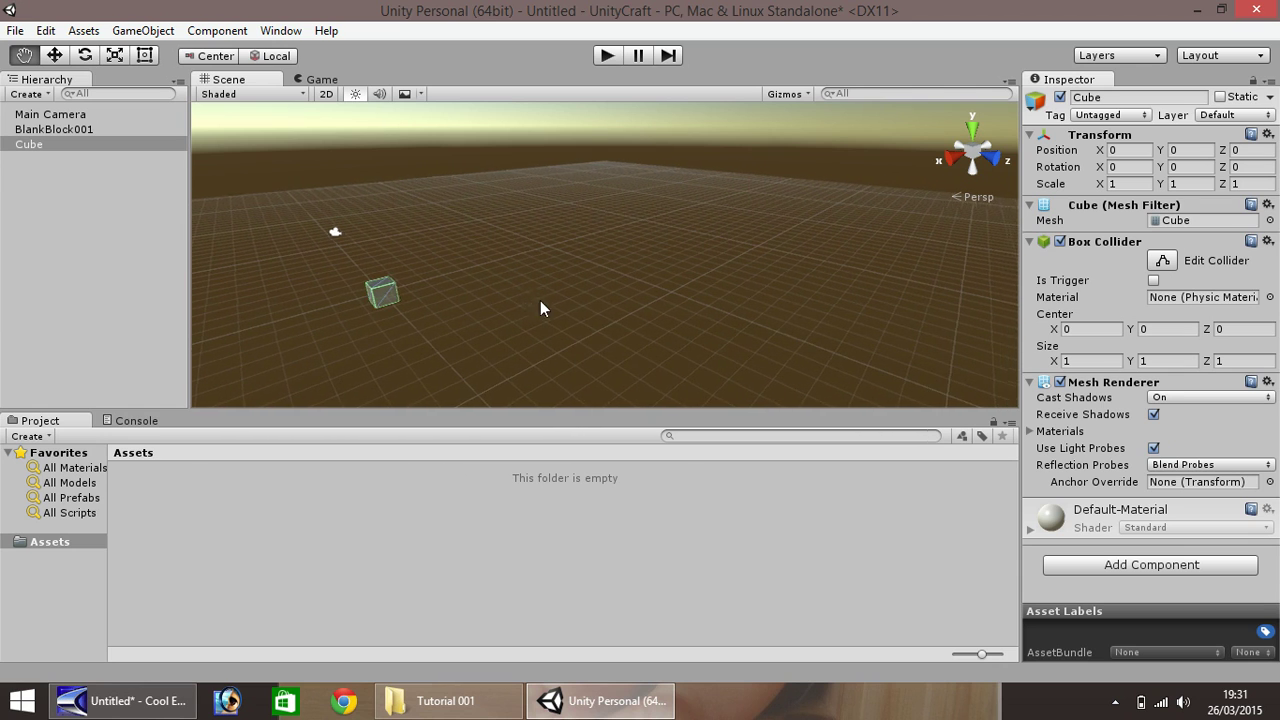
key("Left")
key("Left")
key("Up")
key("Down")
key("Right")
key("Up")
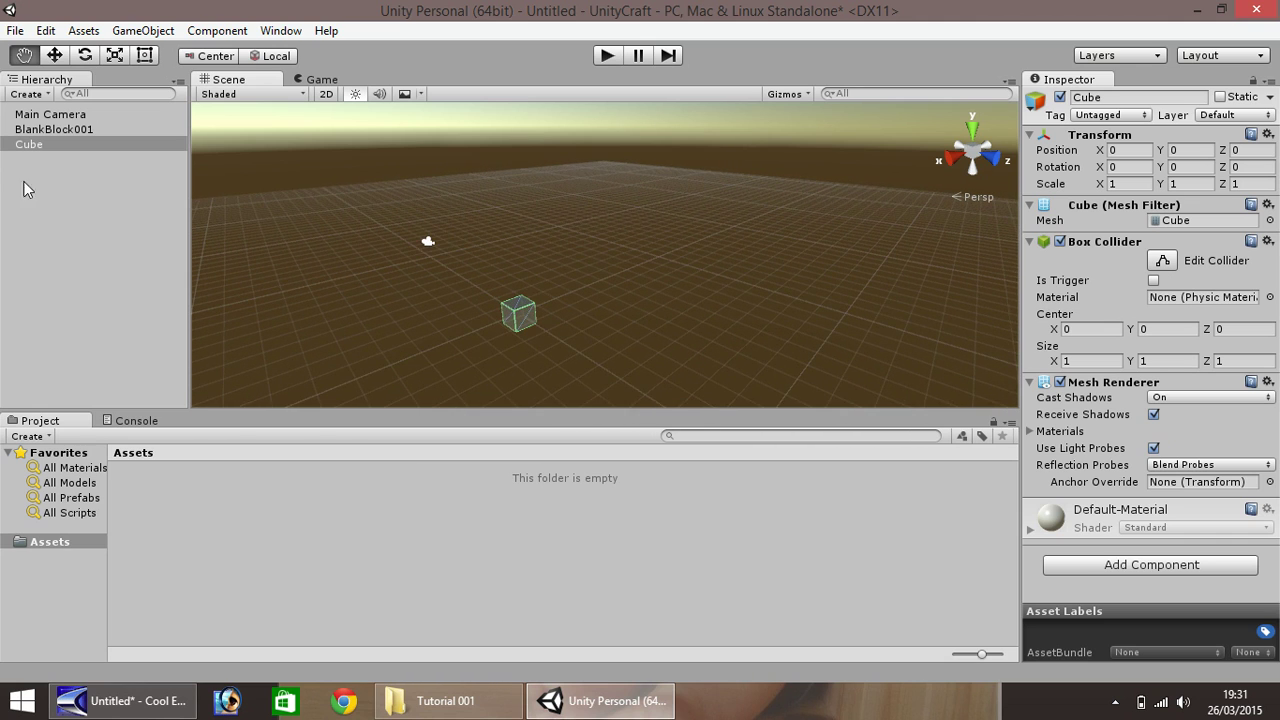
left_click(54, 56)
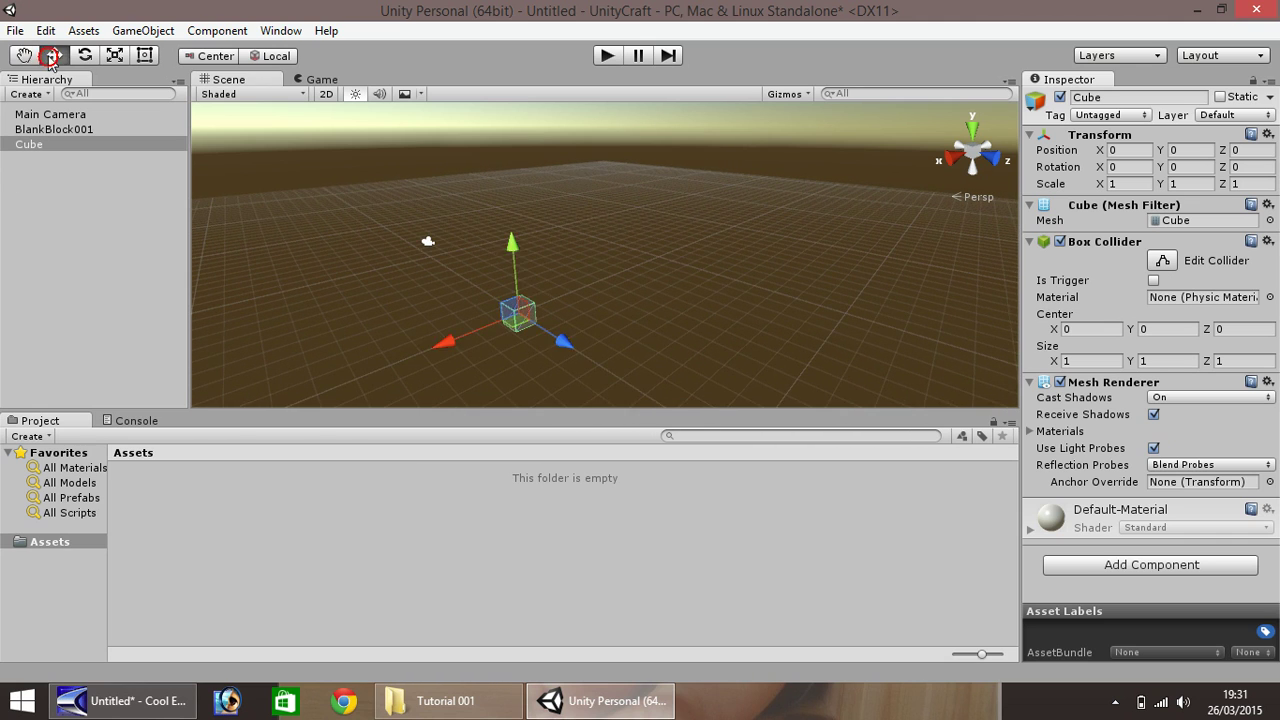
- Select Cube, frame it with F, orbit around it, and zoom out to a moderate distance
left_click(32, 145)
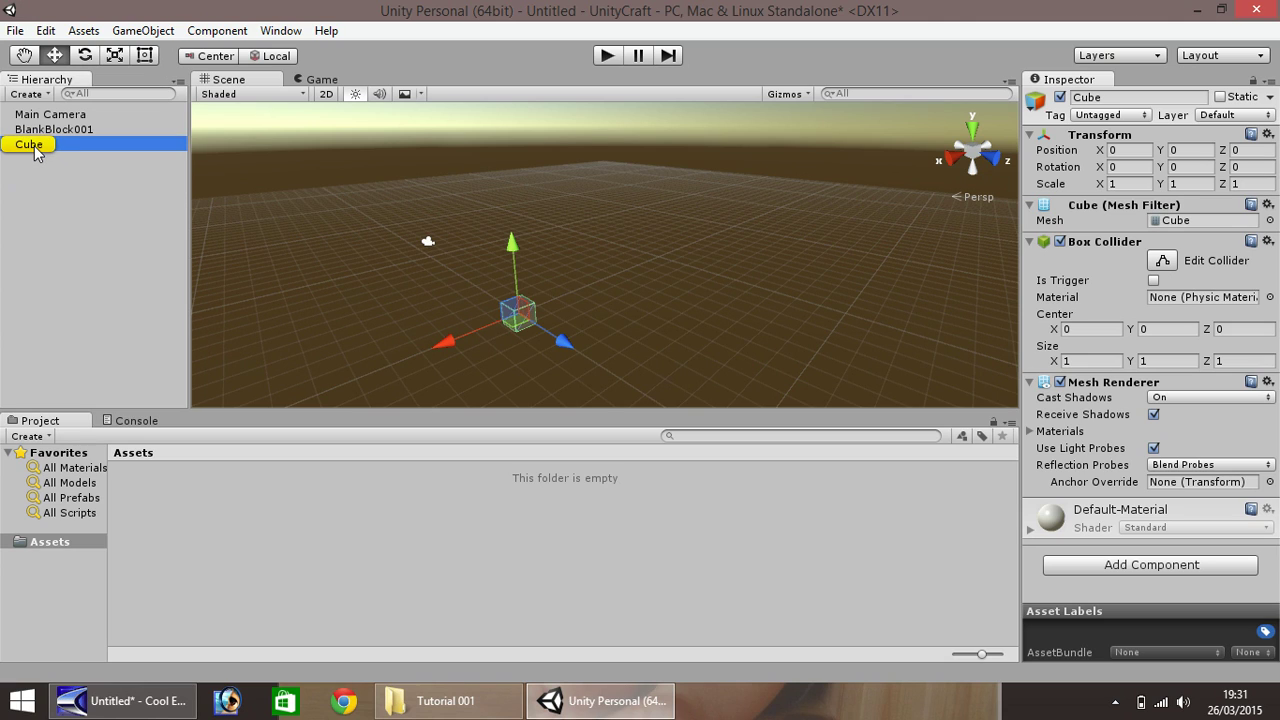
left_click(94, 187)
left_click(26, 146)
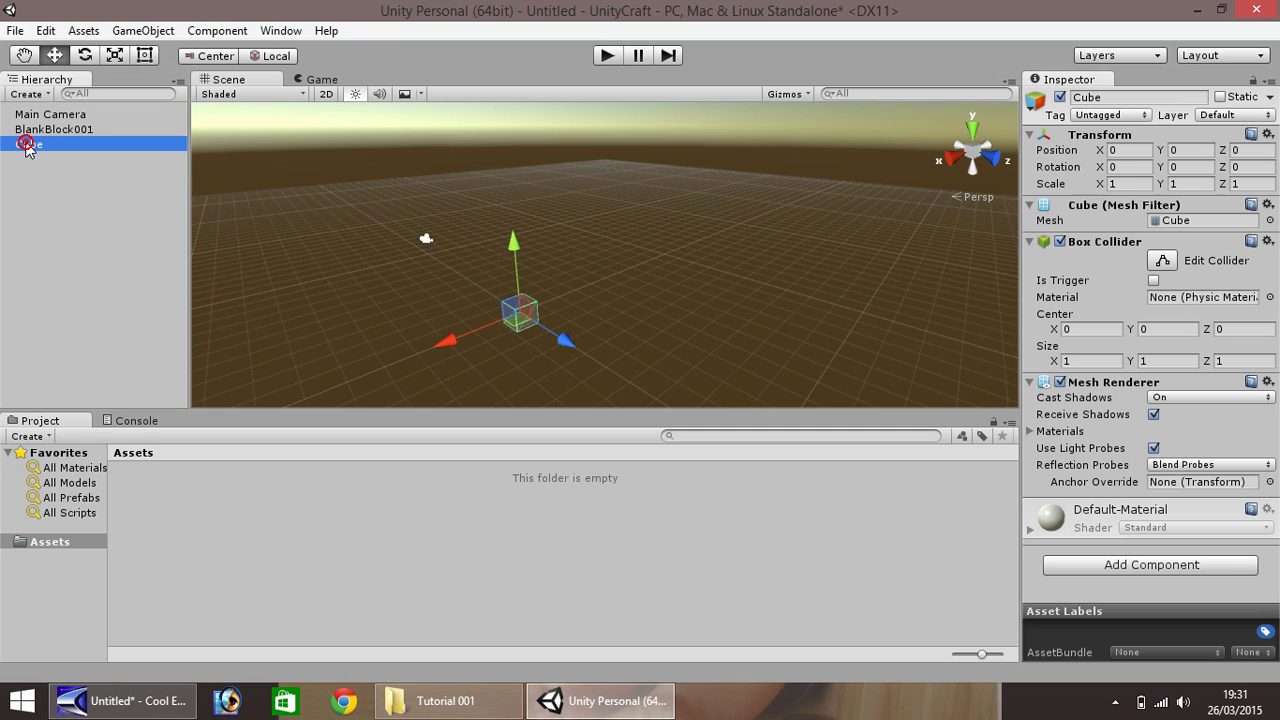
left_click(26, 146)
scroll(370, 291, "down", 10)
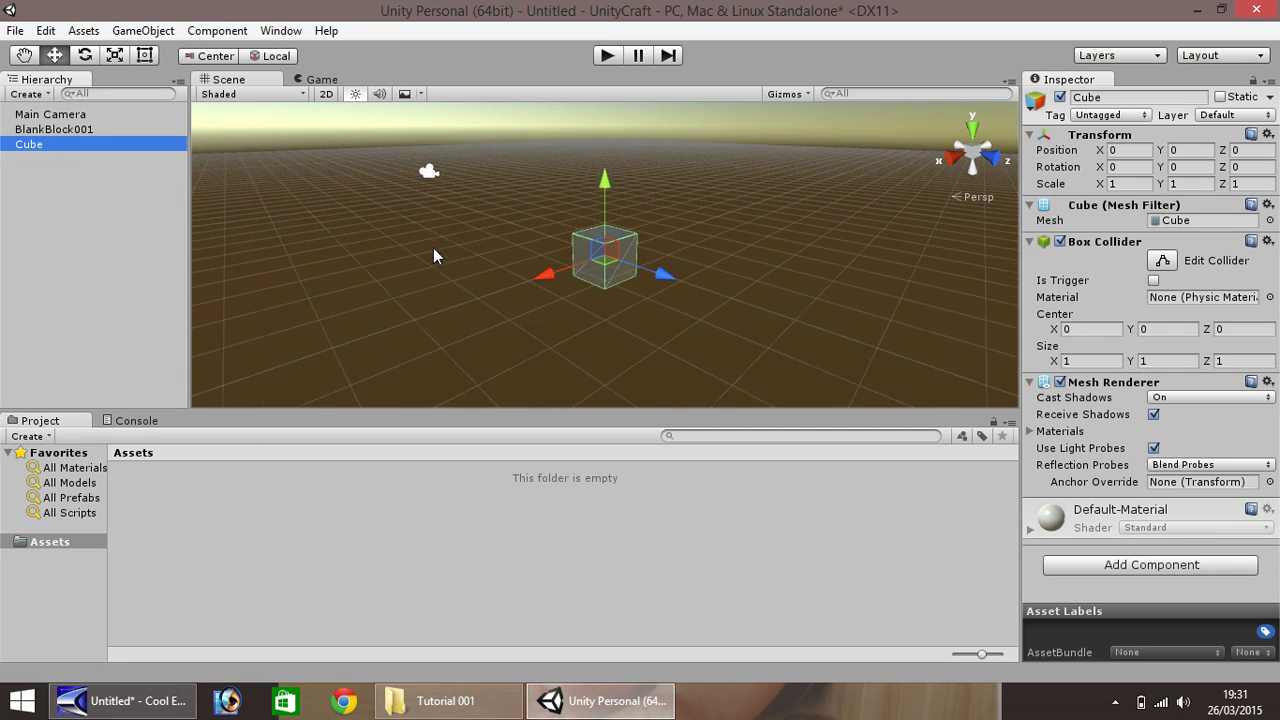
left_click(349, 240)
left_click_drag(350, 242, 543, 270, "alt")
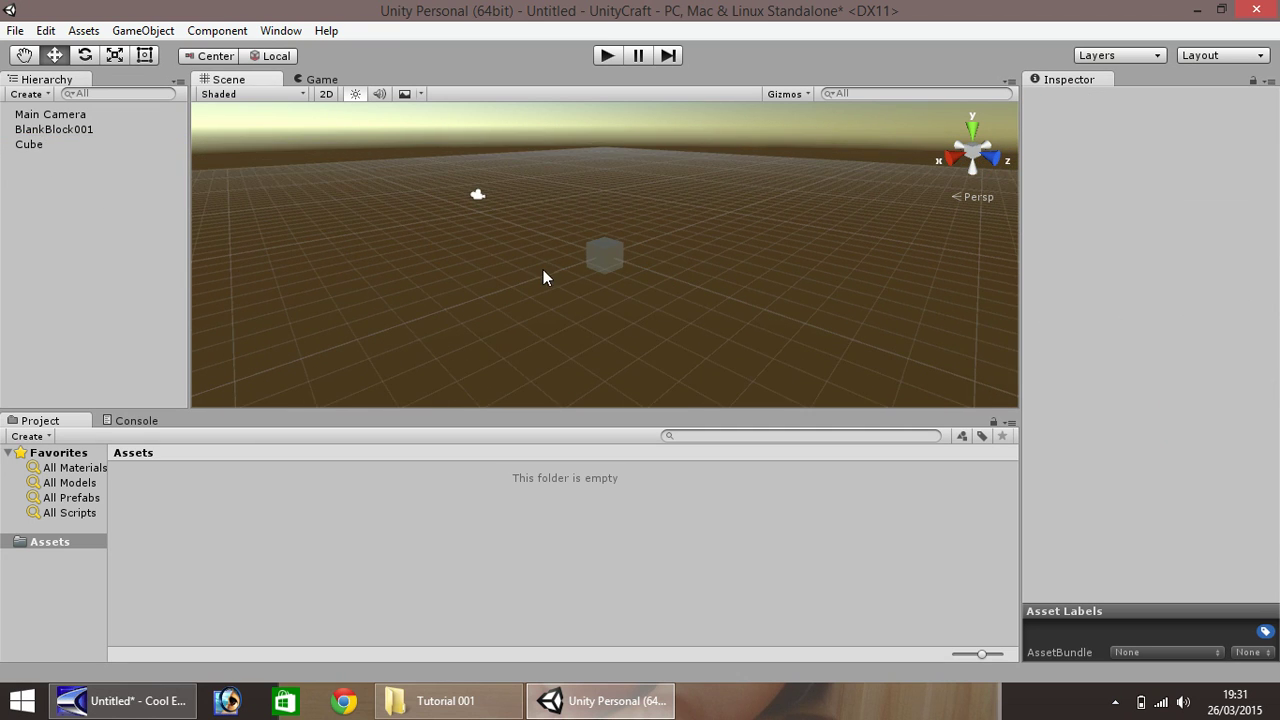
left_click(608, 253)
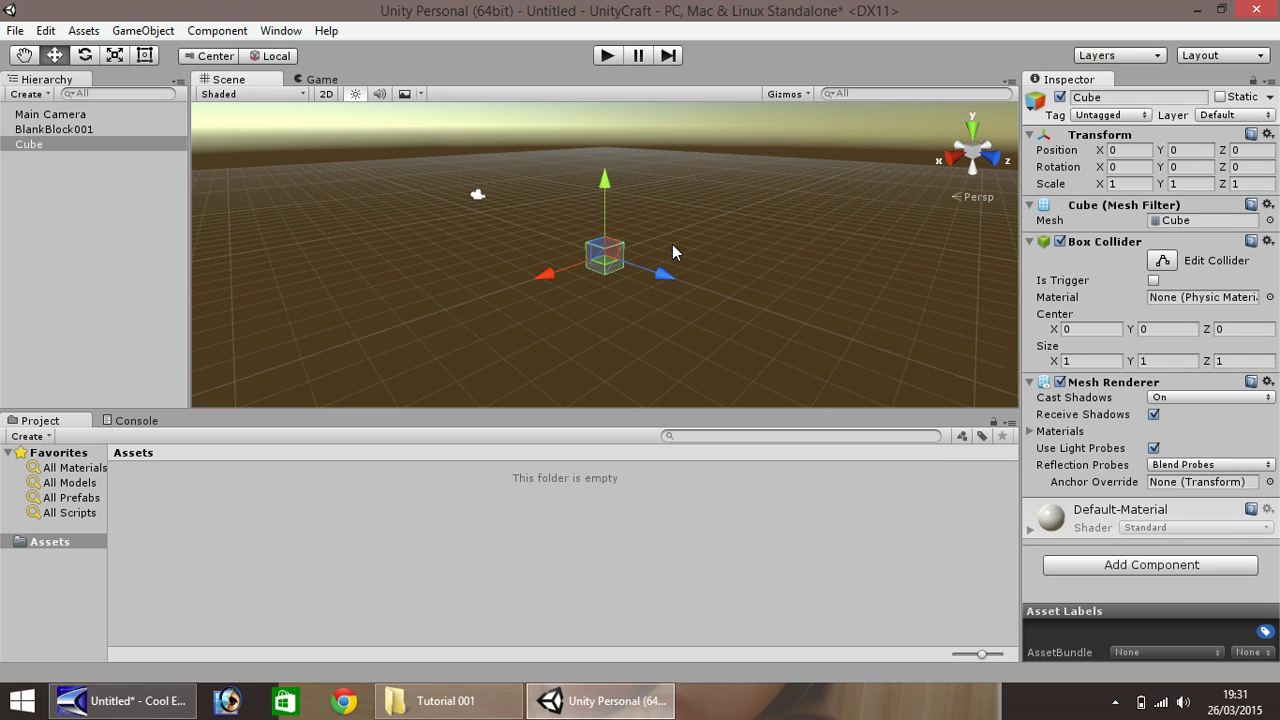
key("f")
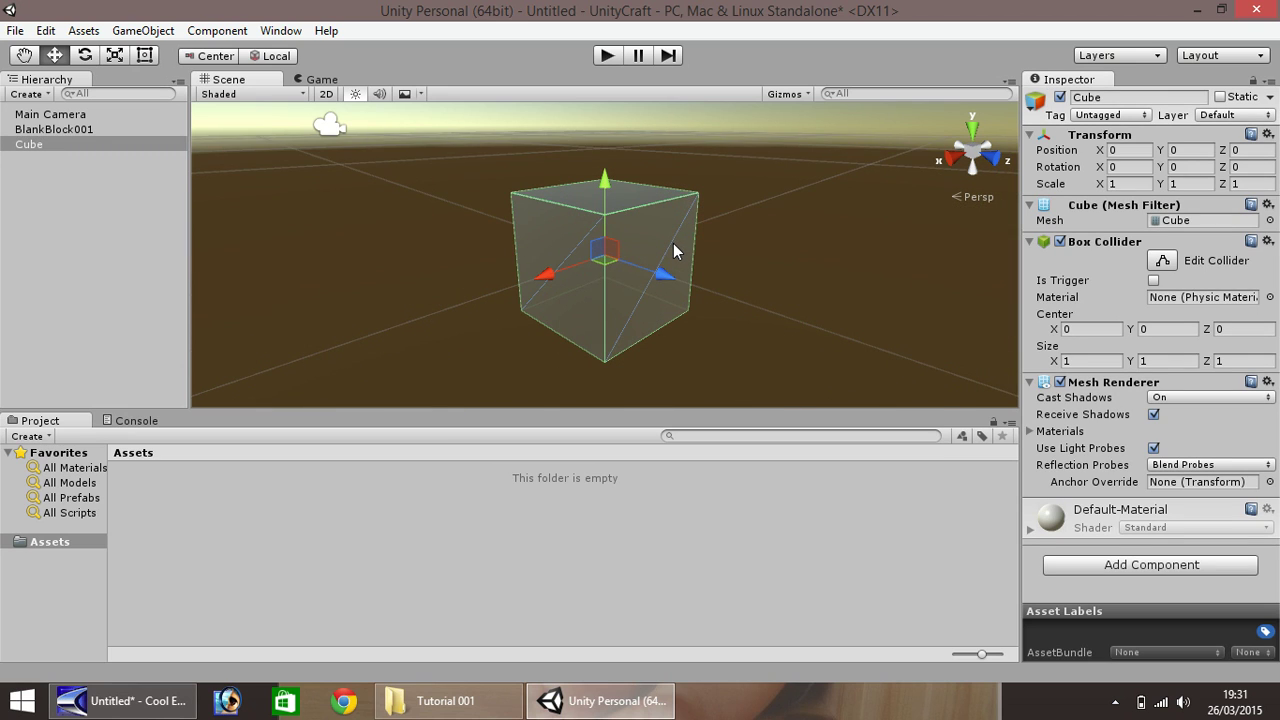
scroll(627, 247, "down", 6)
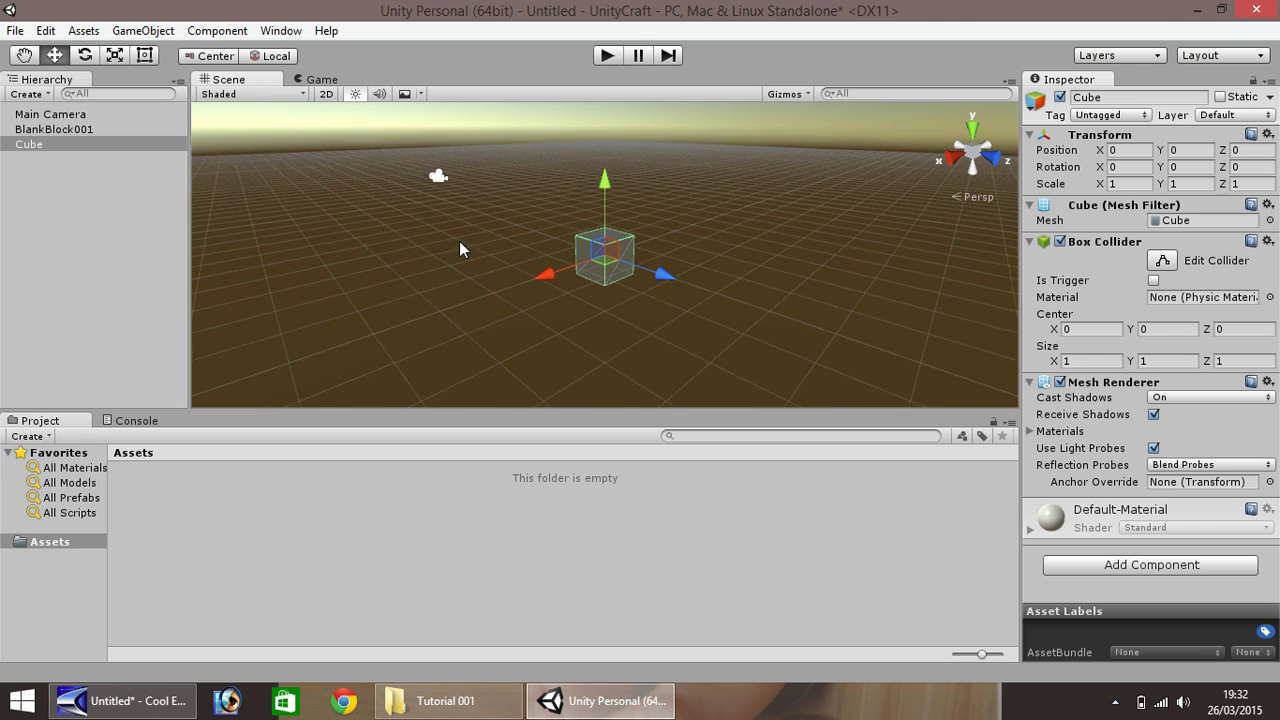
scroll(460, 245, "down", 2)
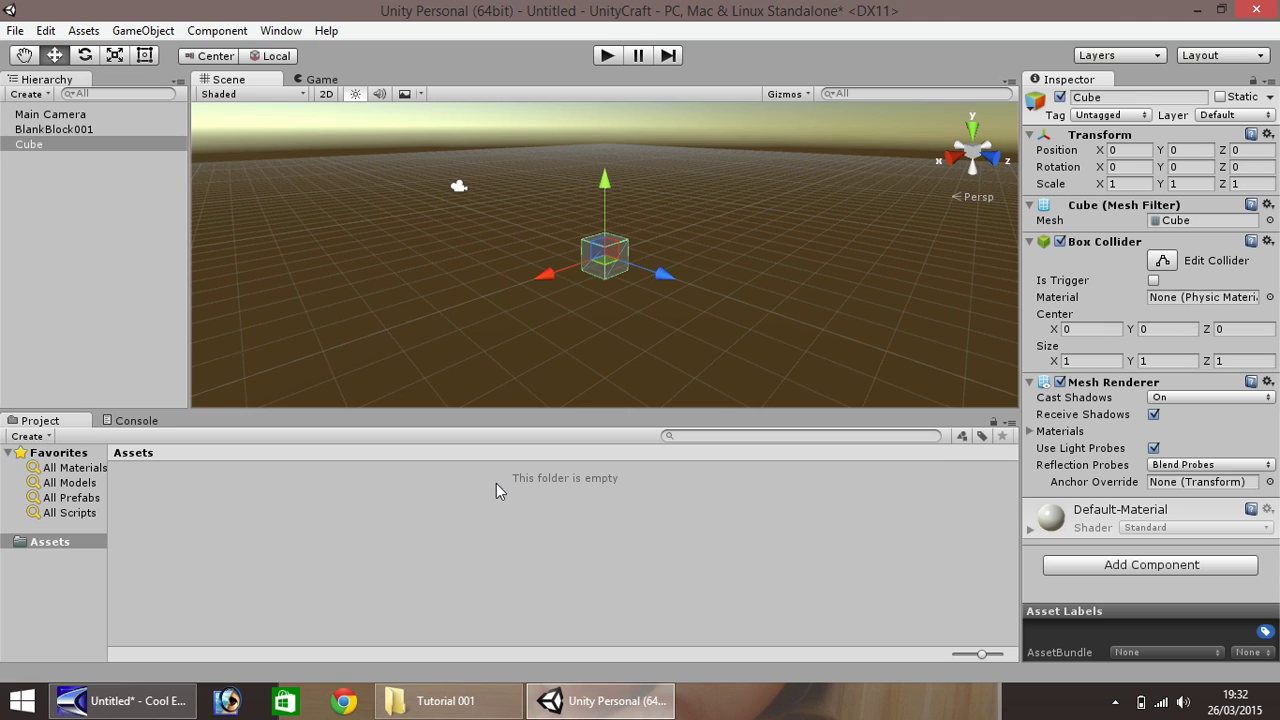
- Add a new folder named 'Materials' under Assets and open it in the Project tree
right_click(45, 544)
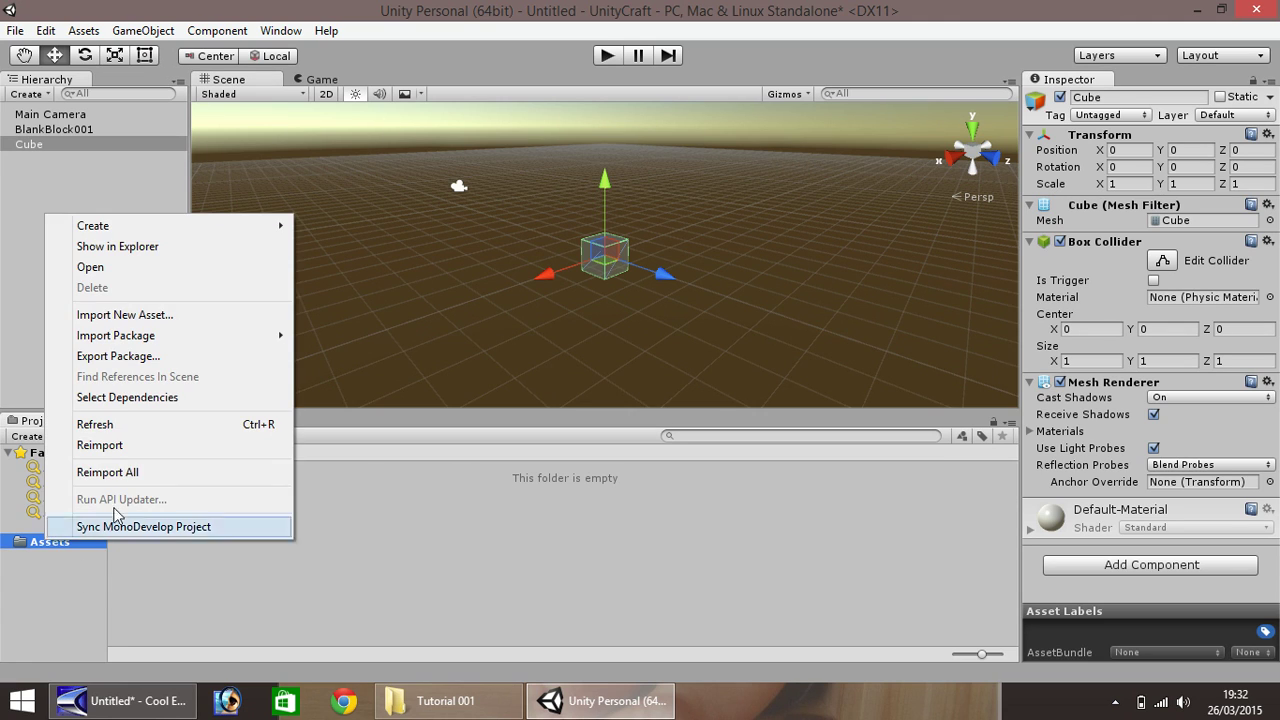
mouse_move(274, 228)
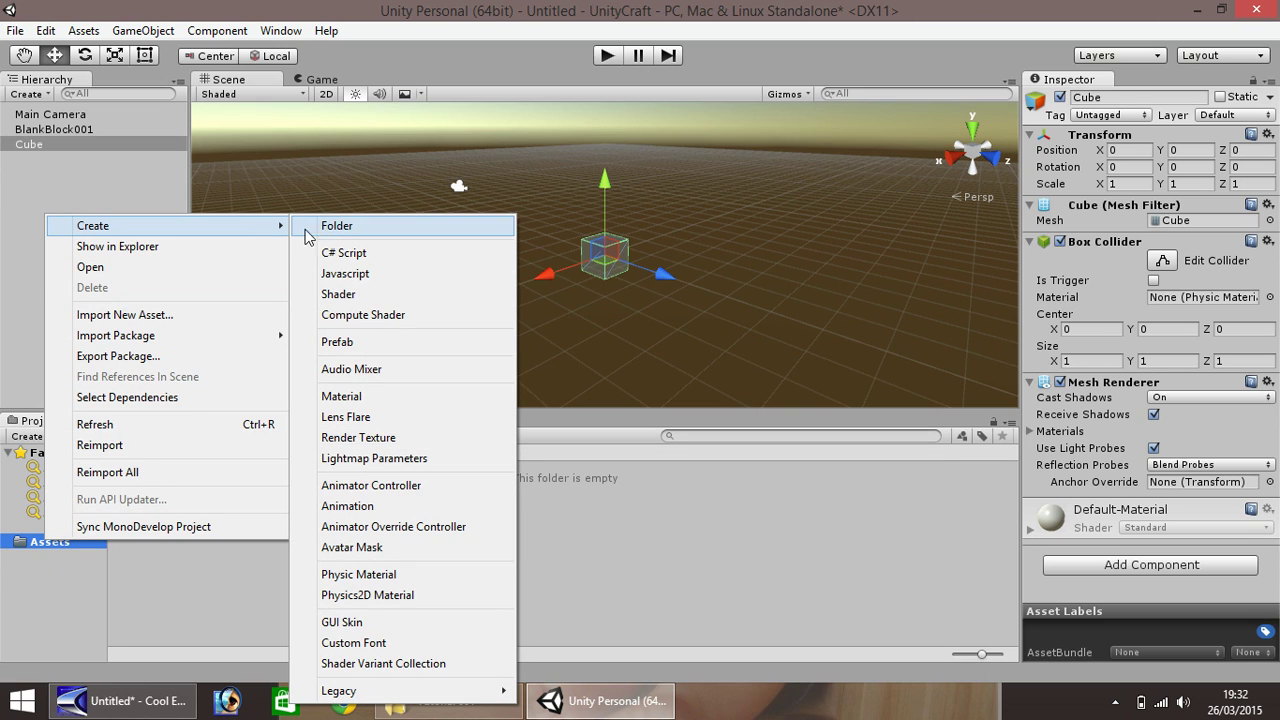
left_click(336, 228)
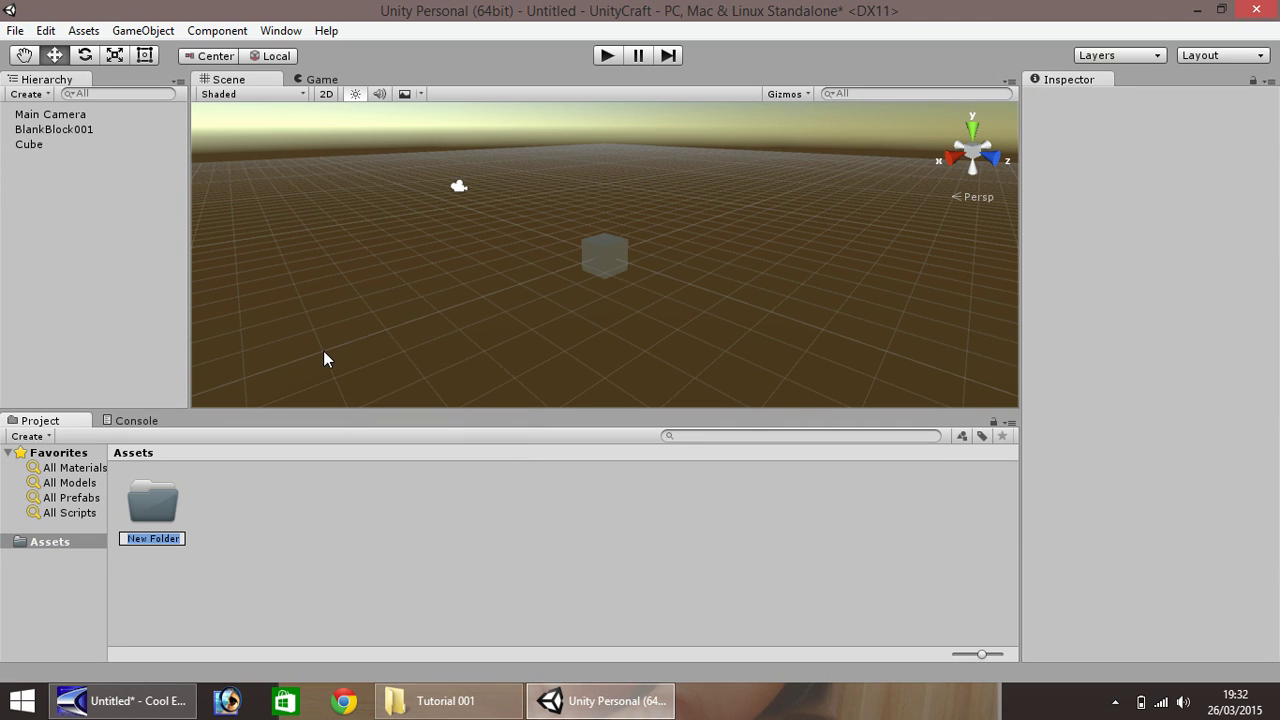
type("Te")
key("BackSpace")
key("BackSpace")
type("Materials")
key("Return")
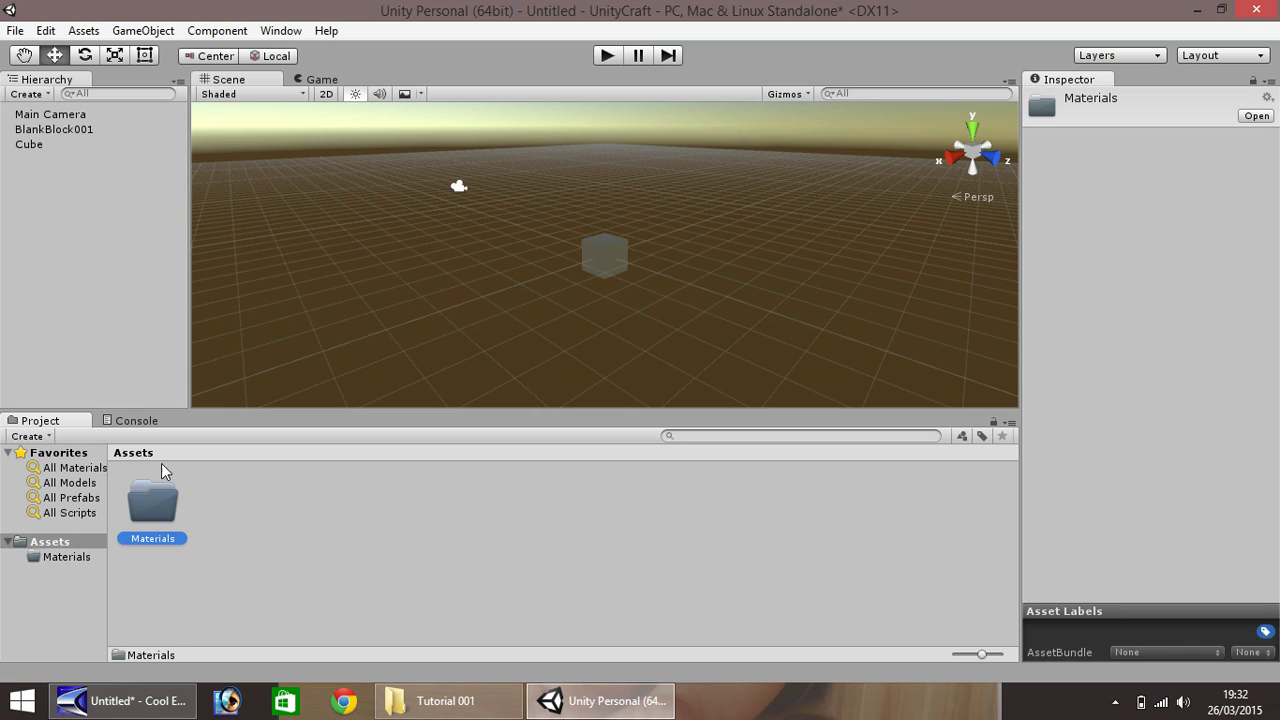
left_click(57, 556)
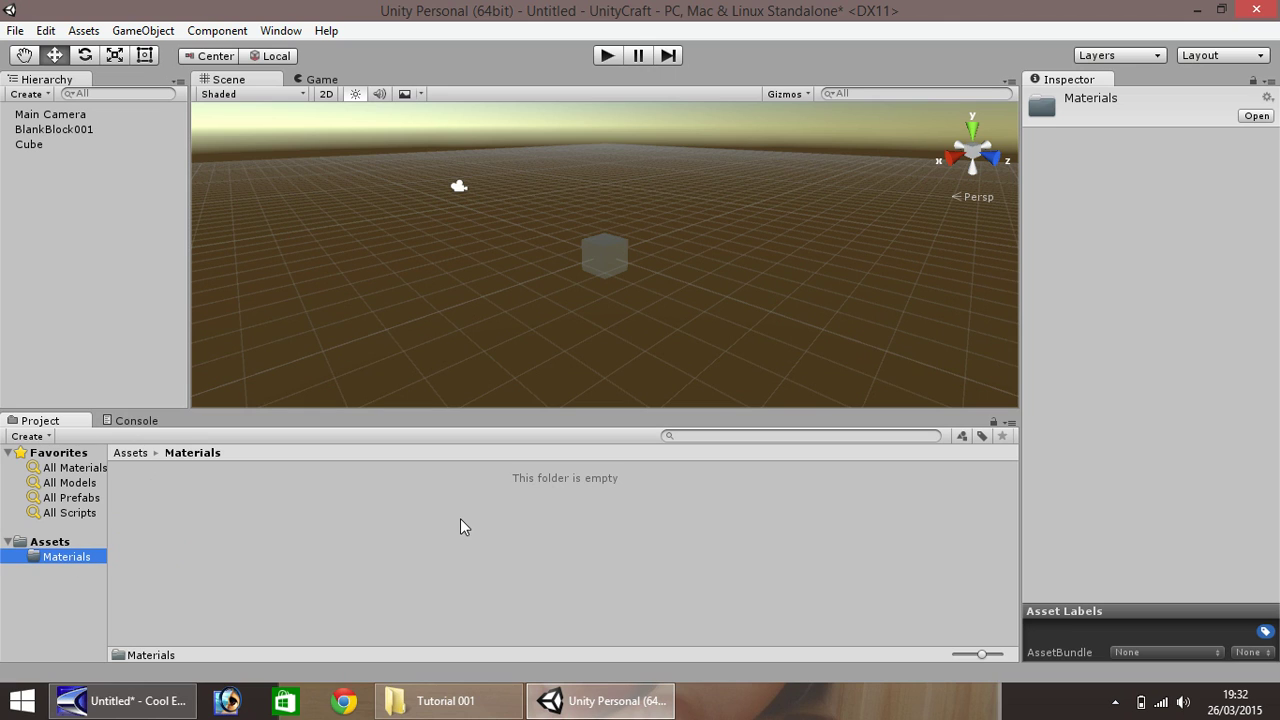
- Create a Standard-shader material in the Materials folder and name it 'Grass001'
right_click(232, 502)
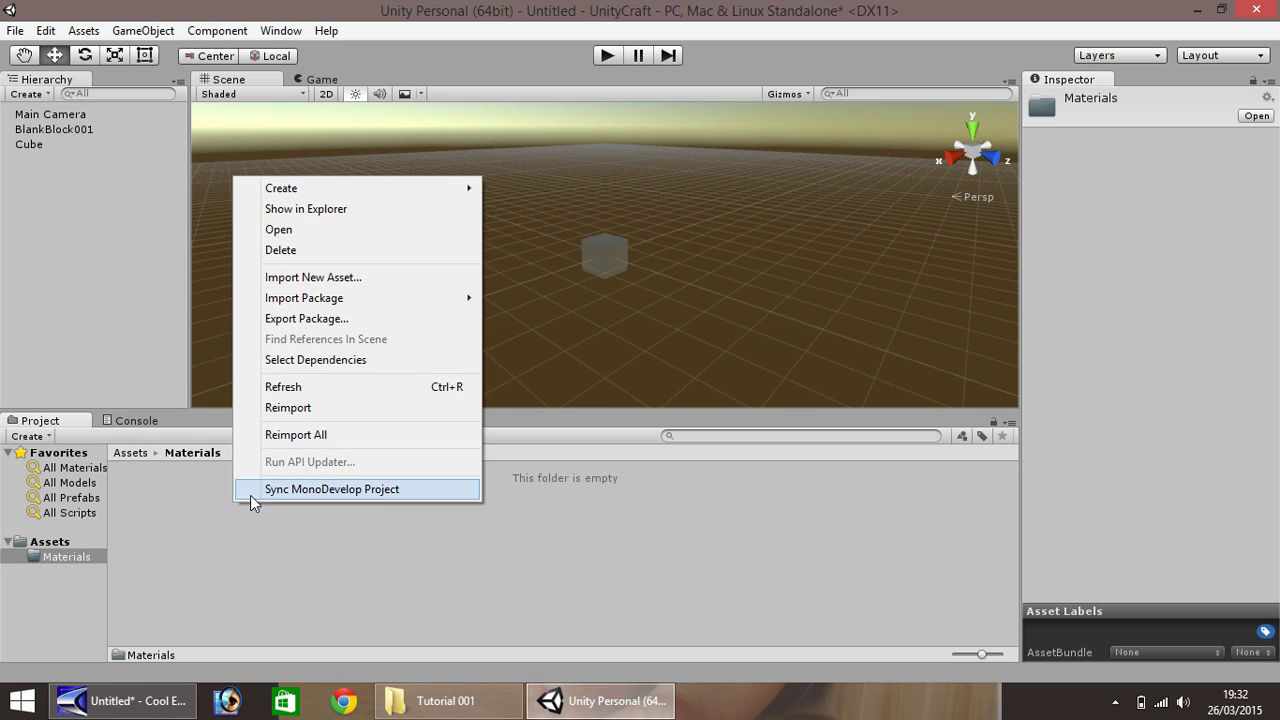
mouse_move(465, 190)
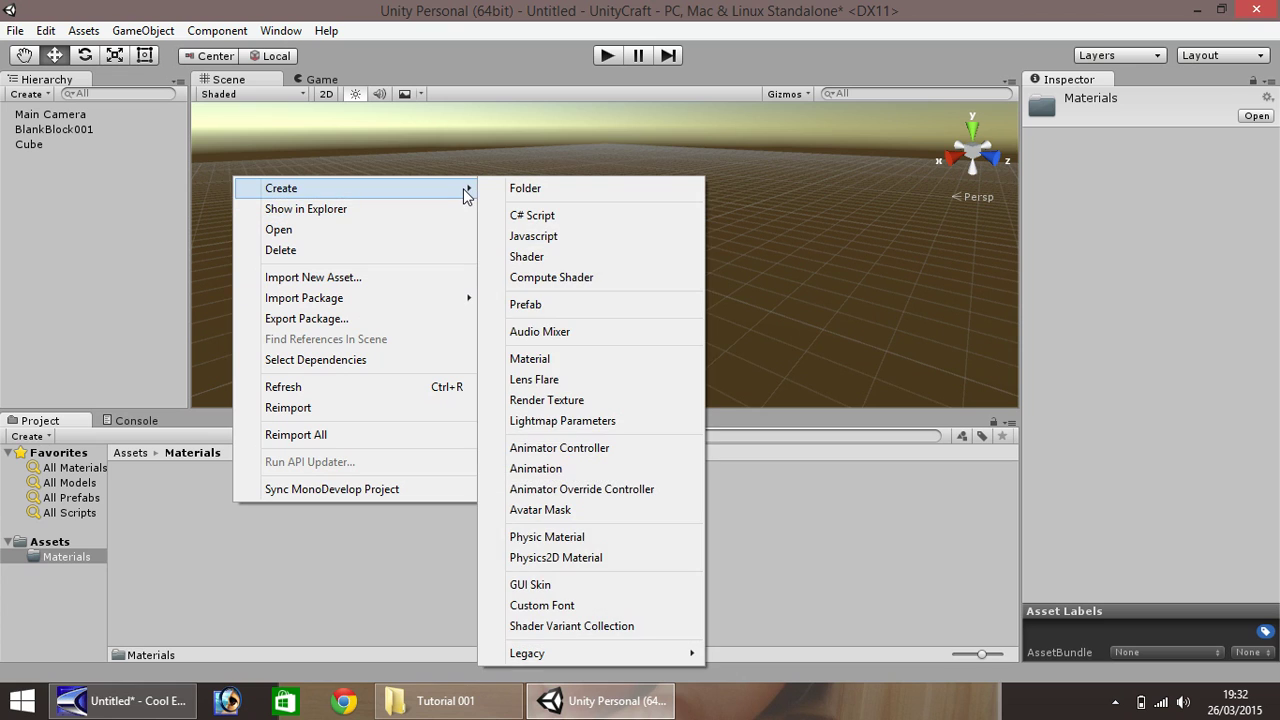
left_click(553, 362)
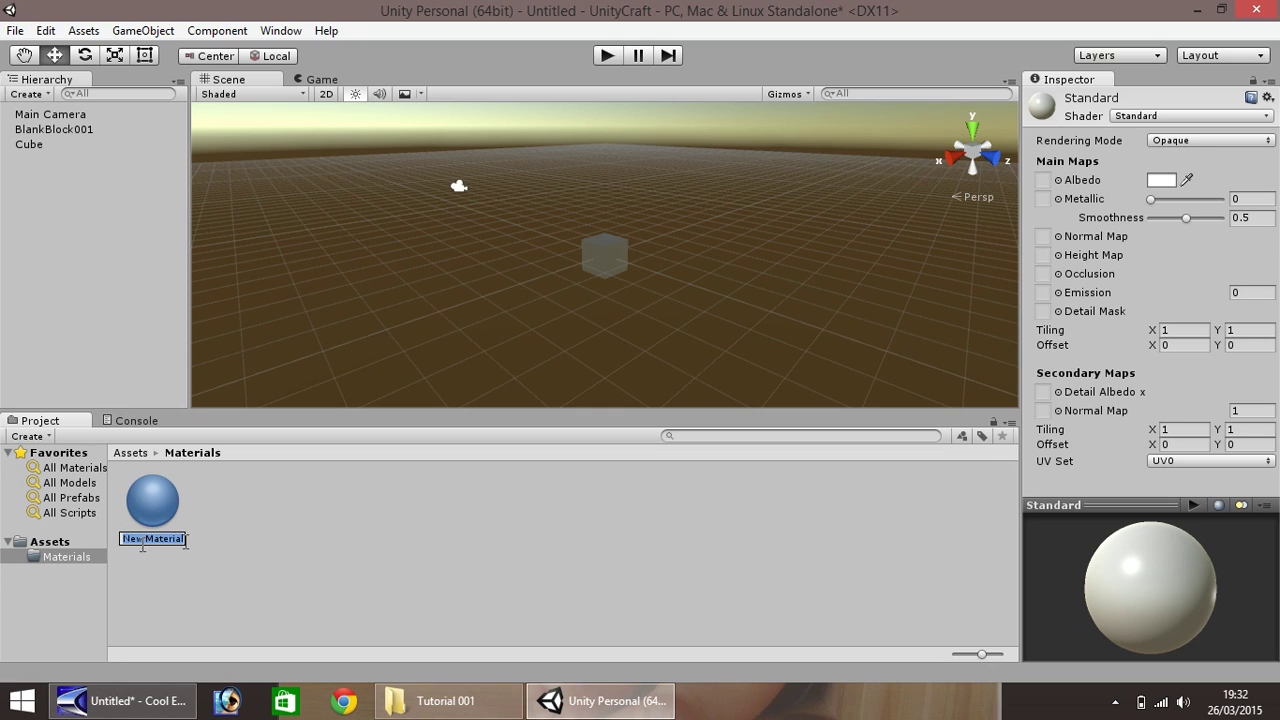
type("Grass001")
key("Return")
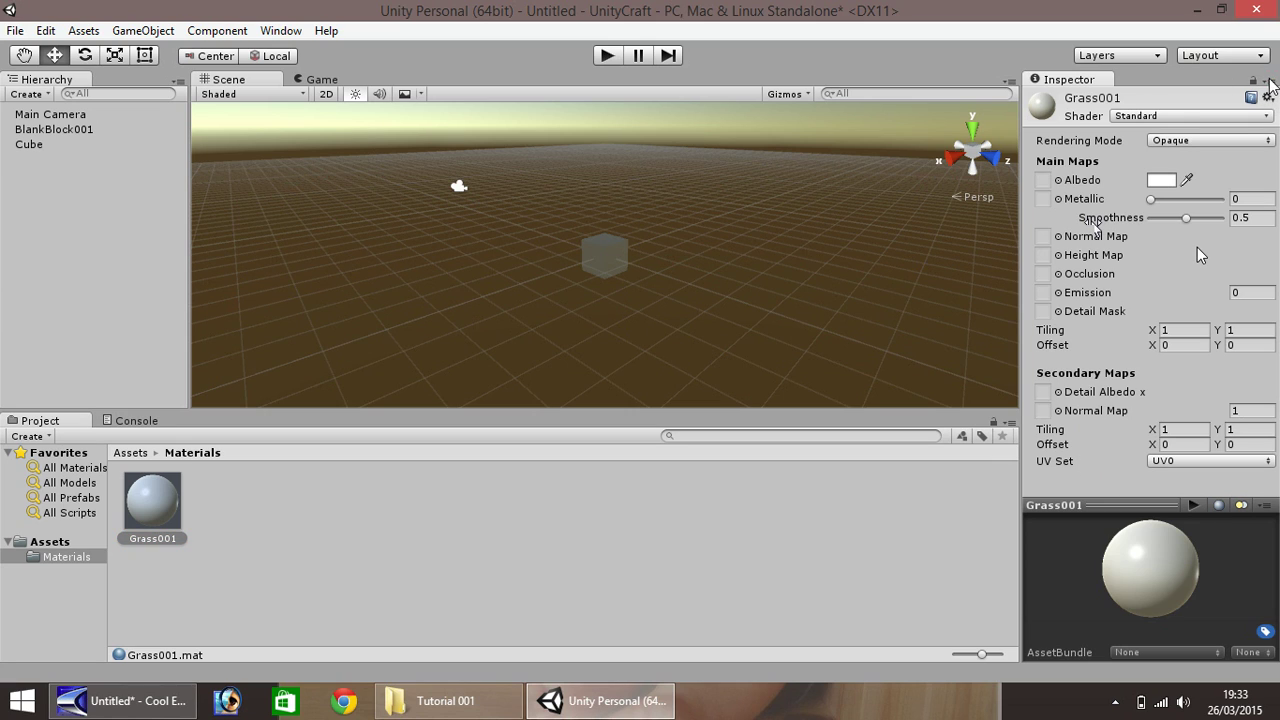
- Switch the Inspector to Debug view and expand Grass001's Saved Properties and Tex Envs Element 0
left_click(1271, 81)
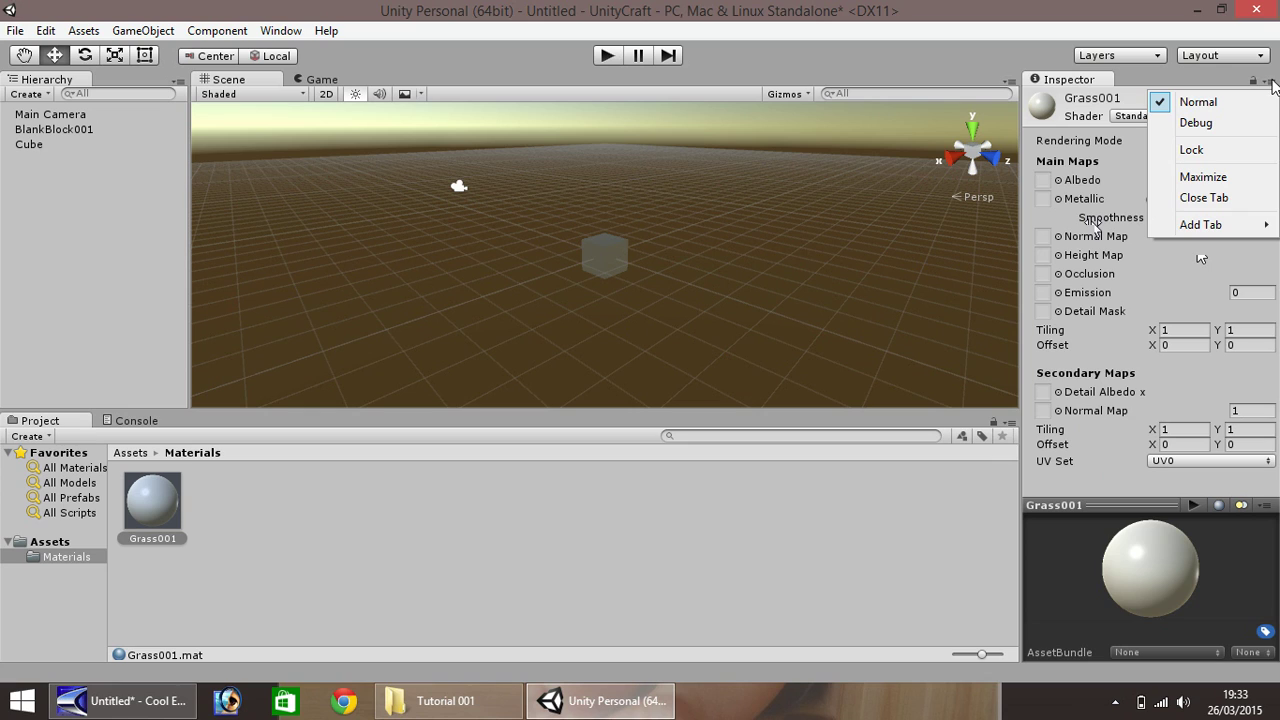
left_click(1188, 124)
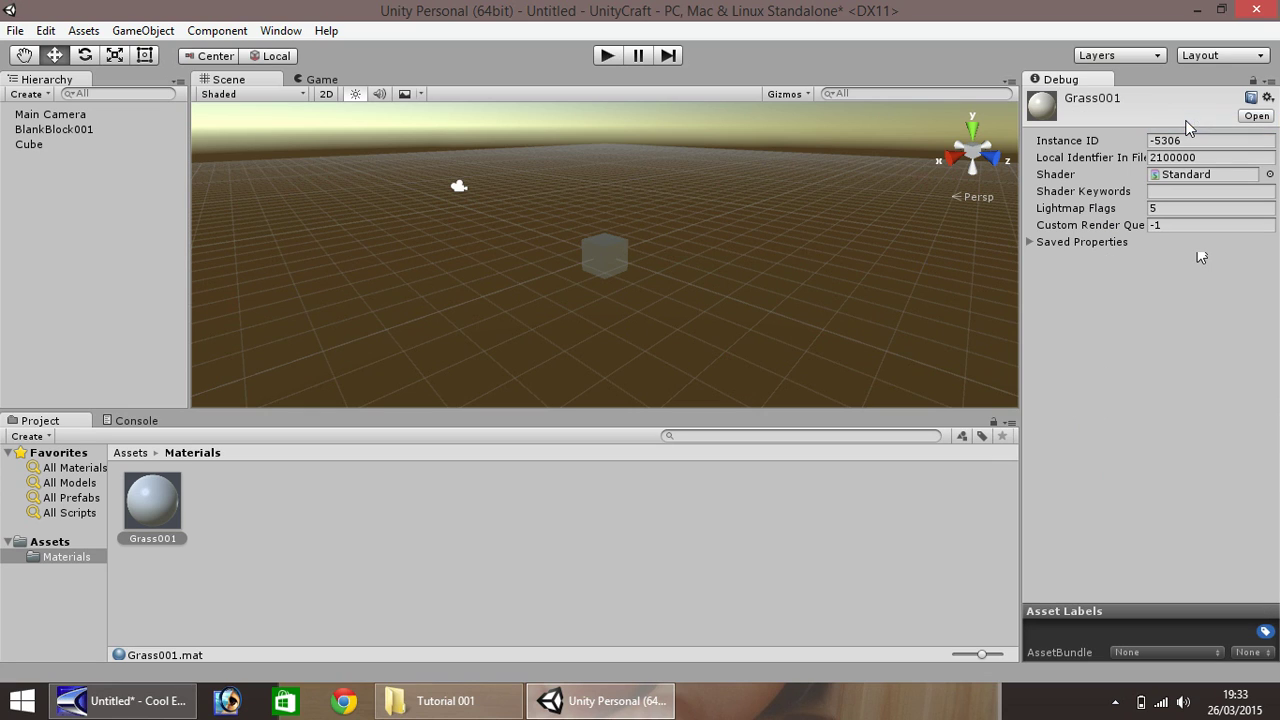
left_click(1030, 243)
left_click(1041, 258)
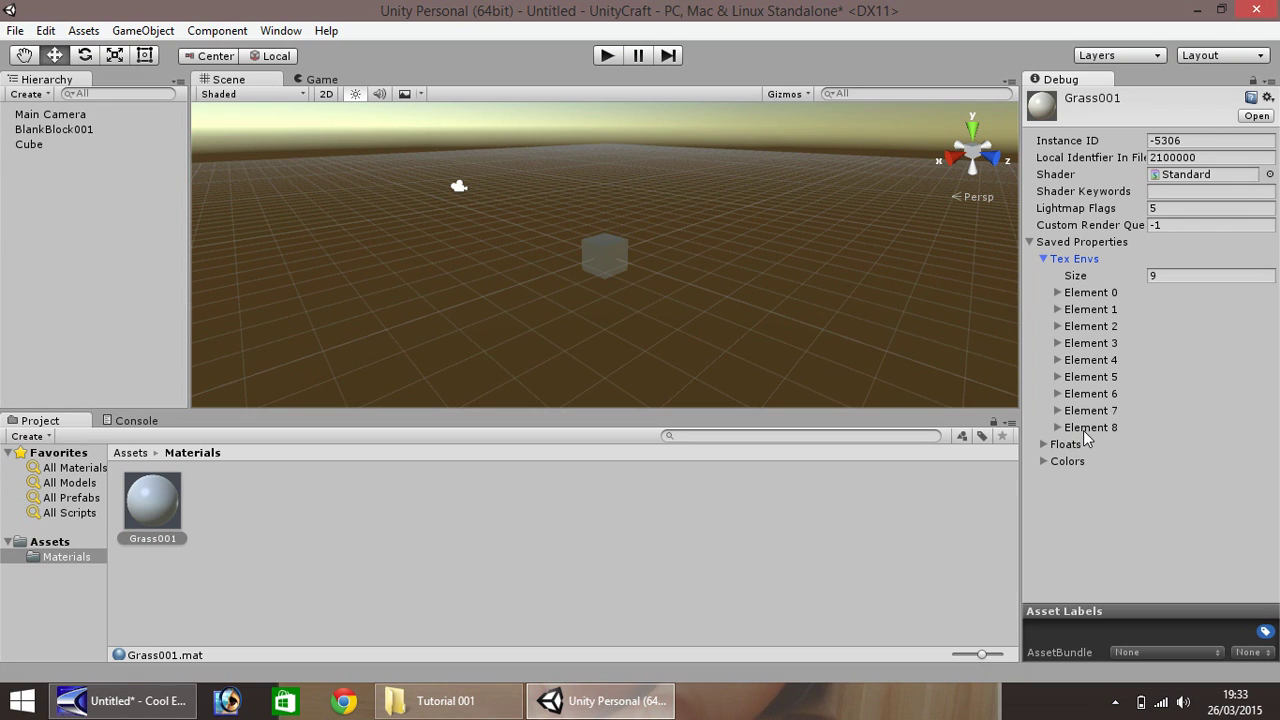
left_click(1057, 292)
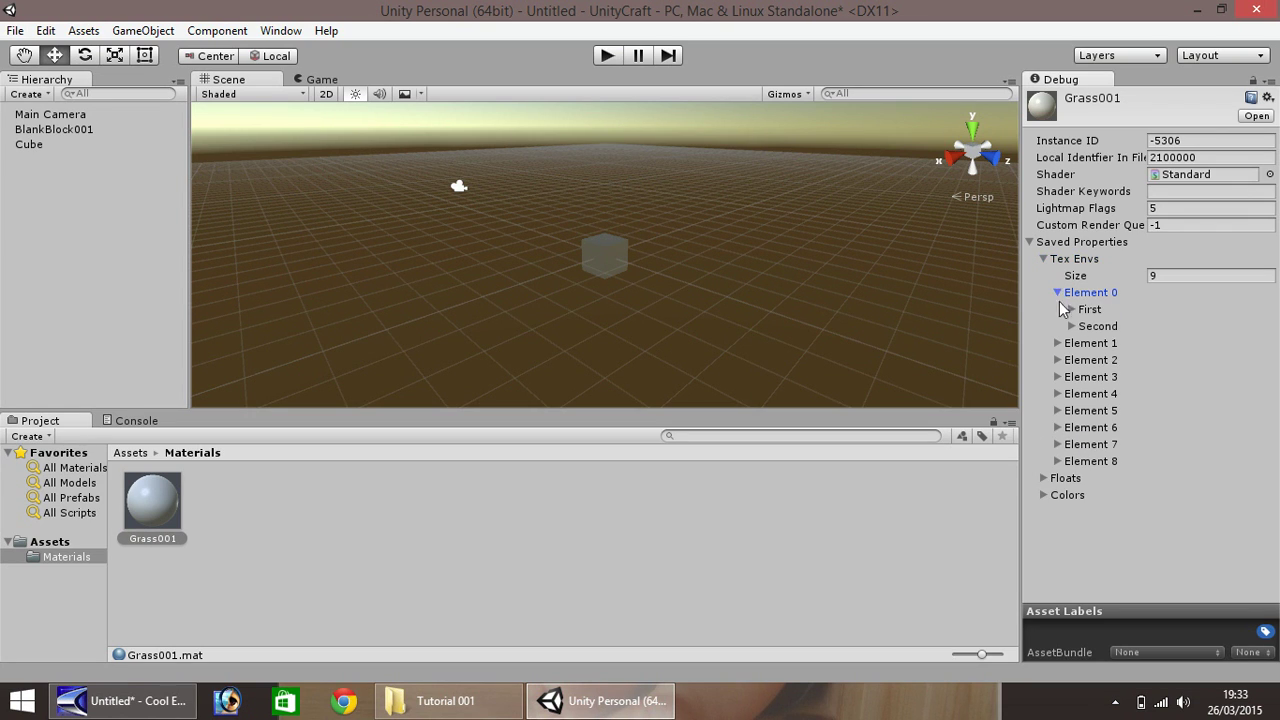
left_click(1073, 309)
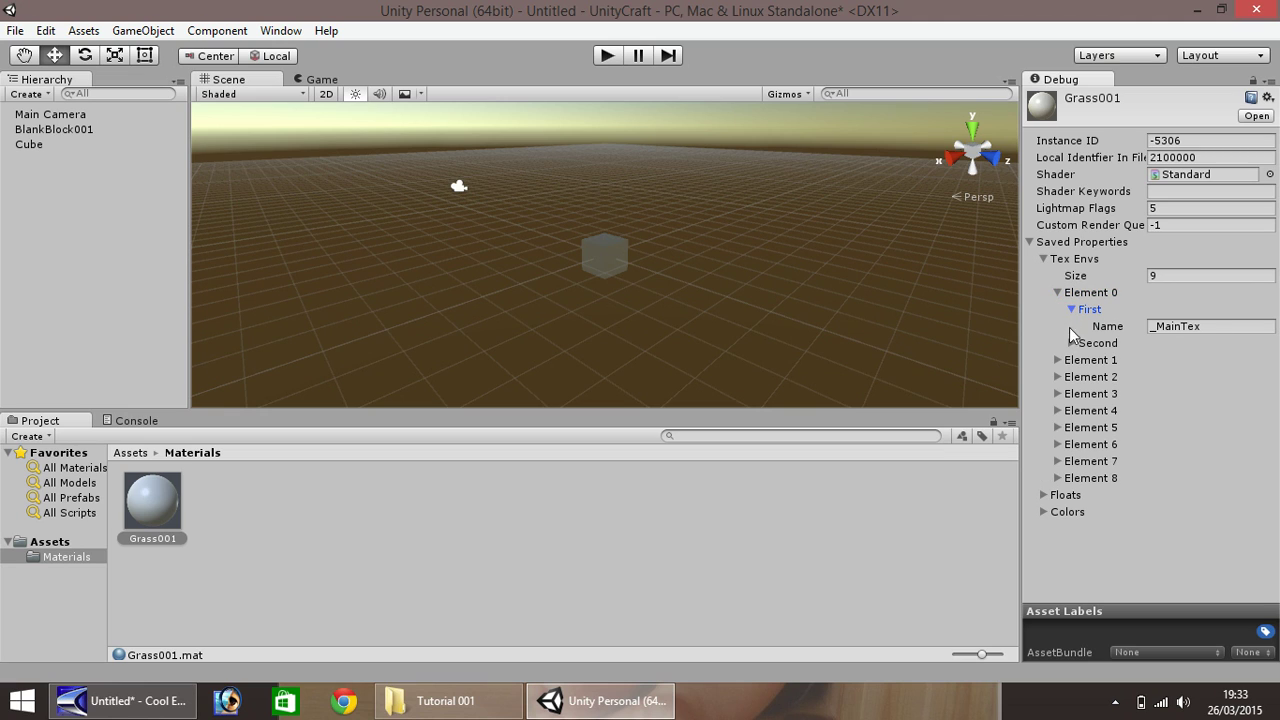
left_click(1072, 343)
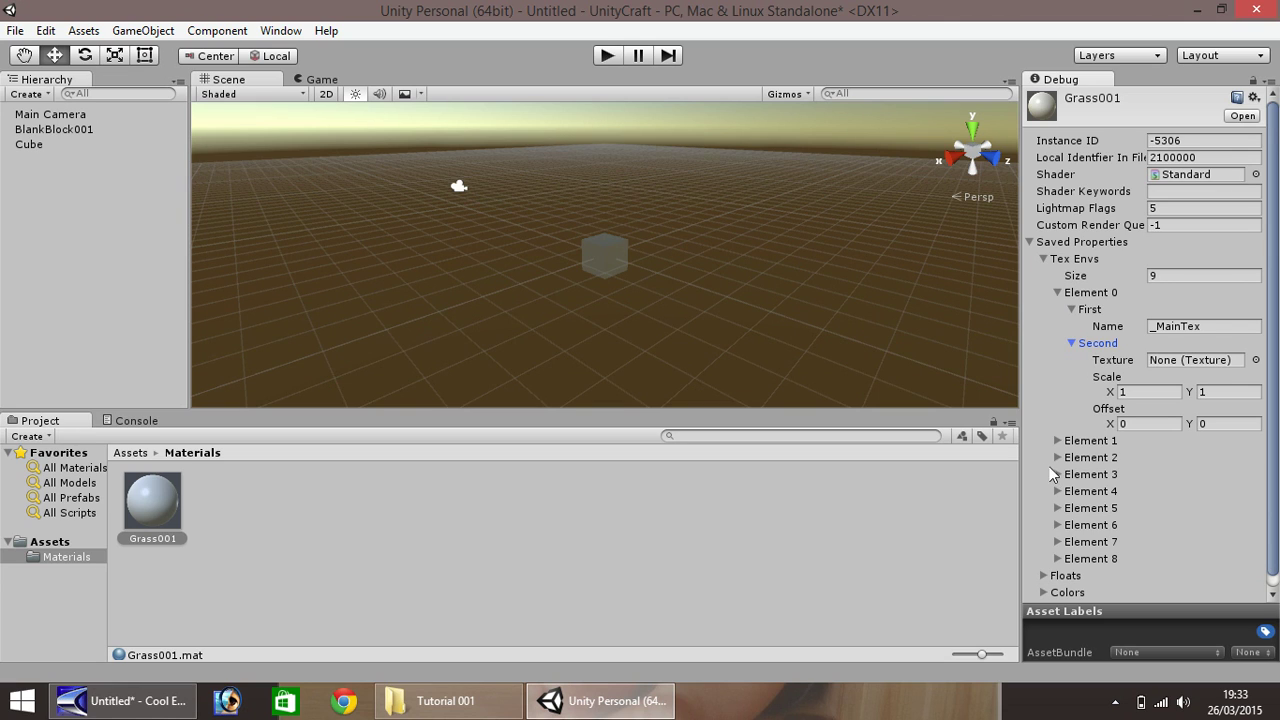
- Expand the Colors list and change the emission colour from black to bright red
scroll(1275, 453, "down", 1)
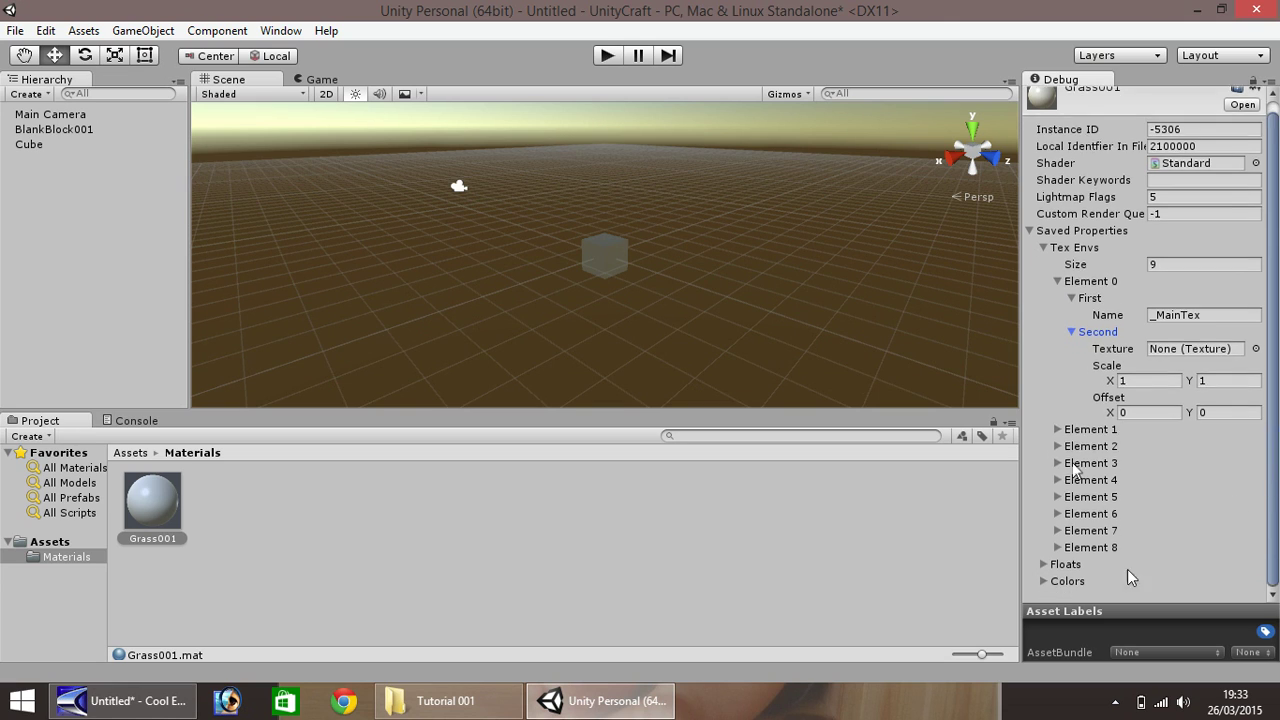
left_click(1047, 582)
scroll(1055, 565, "down", 3)
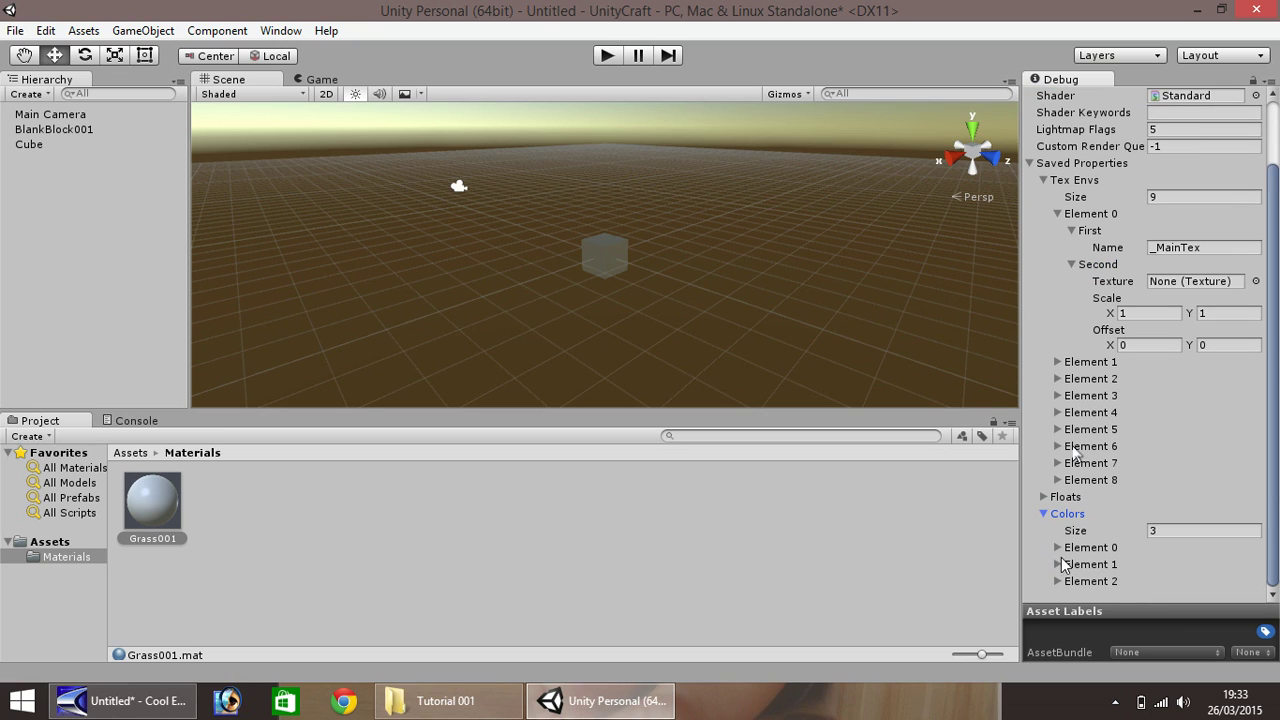
left_click(1057, 548)
scroll(1060, 550, "down", 2)
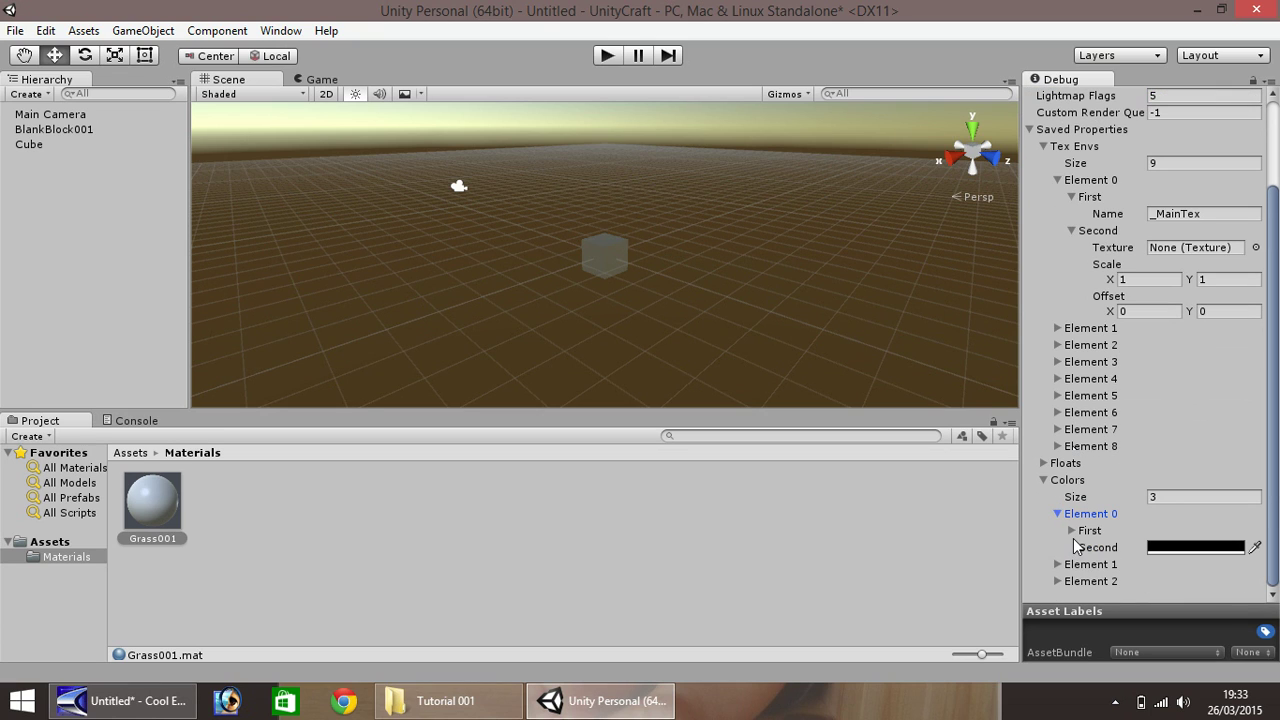
left_click(1071, 531)
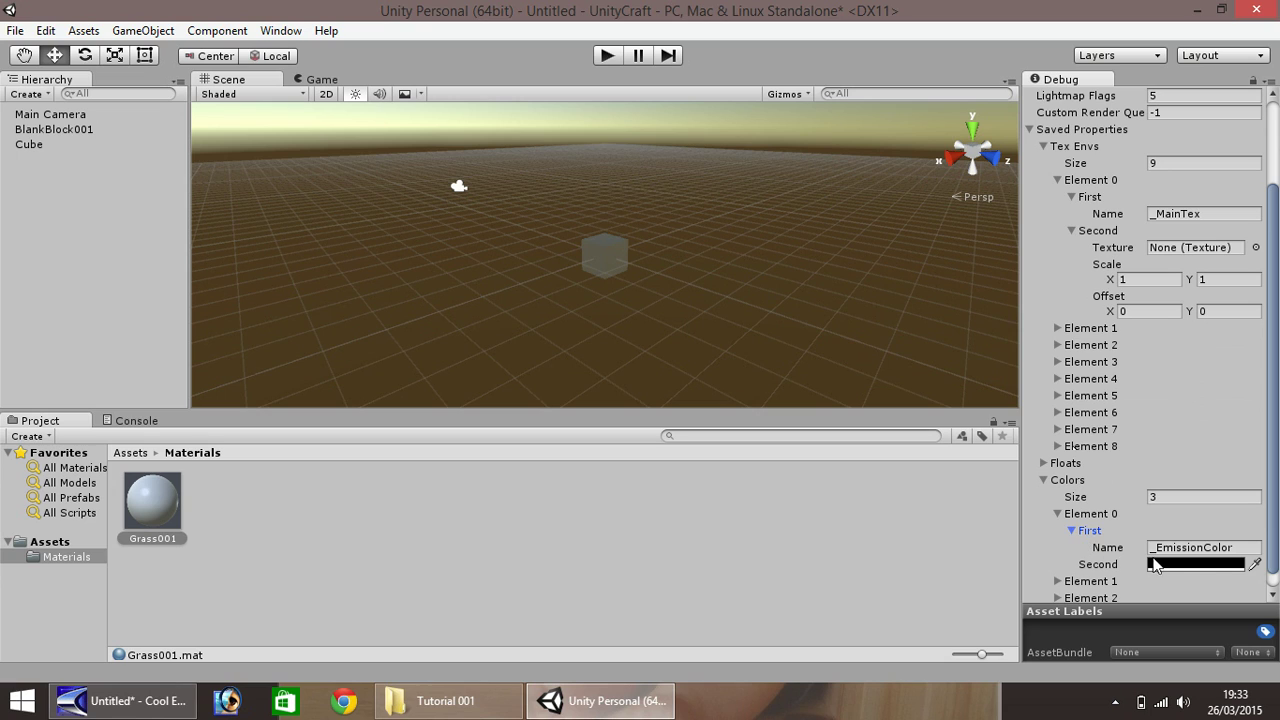
left_click(1216, 568)
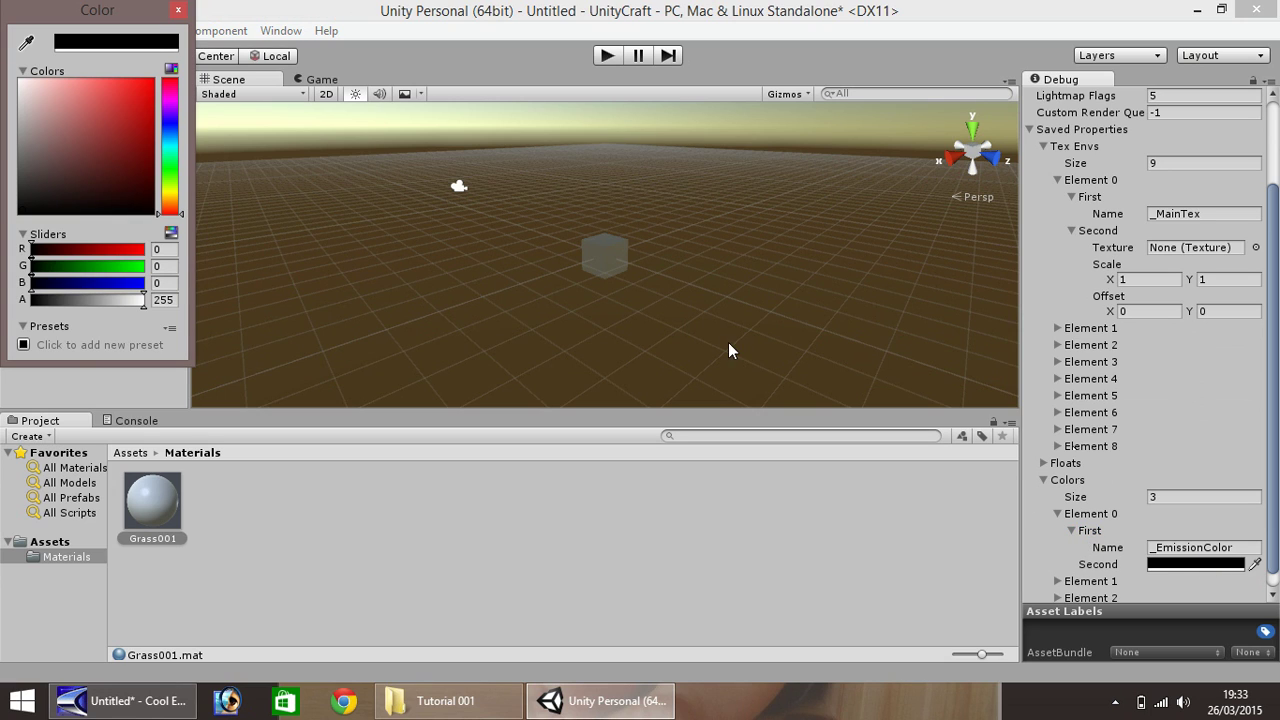
left_click_drag(121, 154, 158, 78)
left_click(178, 10)
- Reselect Grass001 to refresh its settings and focus its main texture slot
left_click(163, 505)
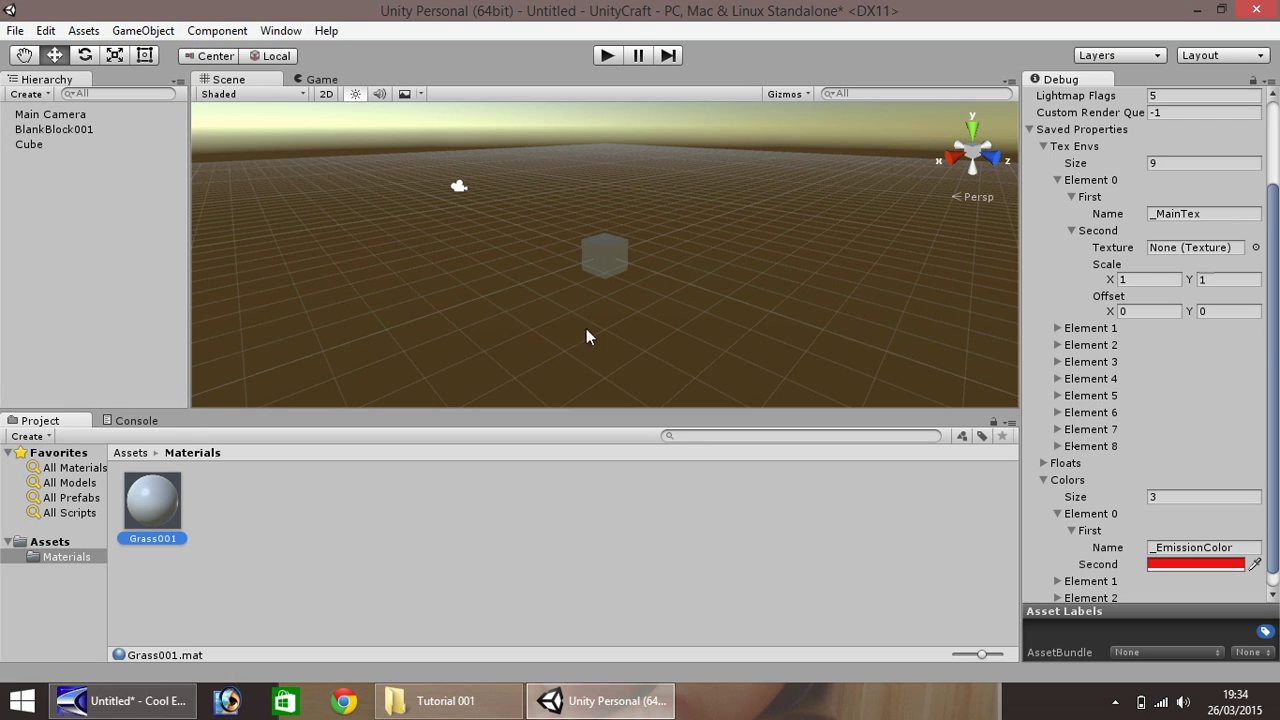
left_click(54, 548)
left_click(152, 505)
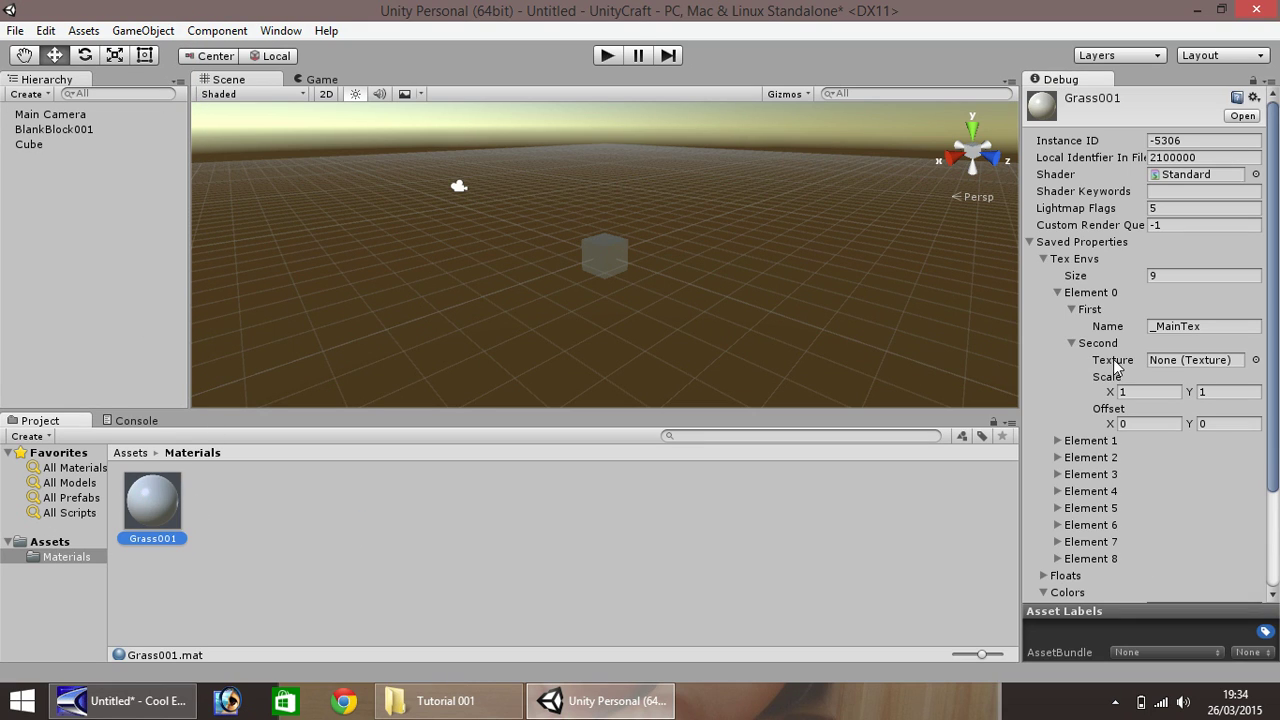
left_click(1228, 366)
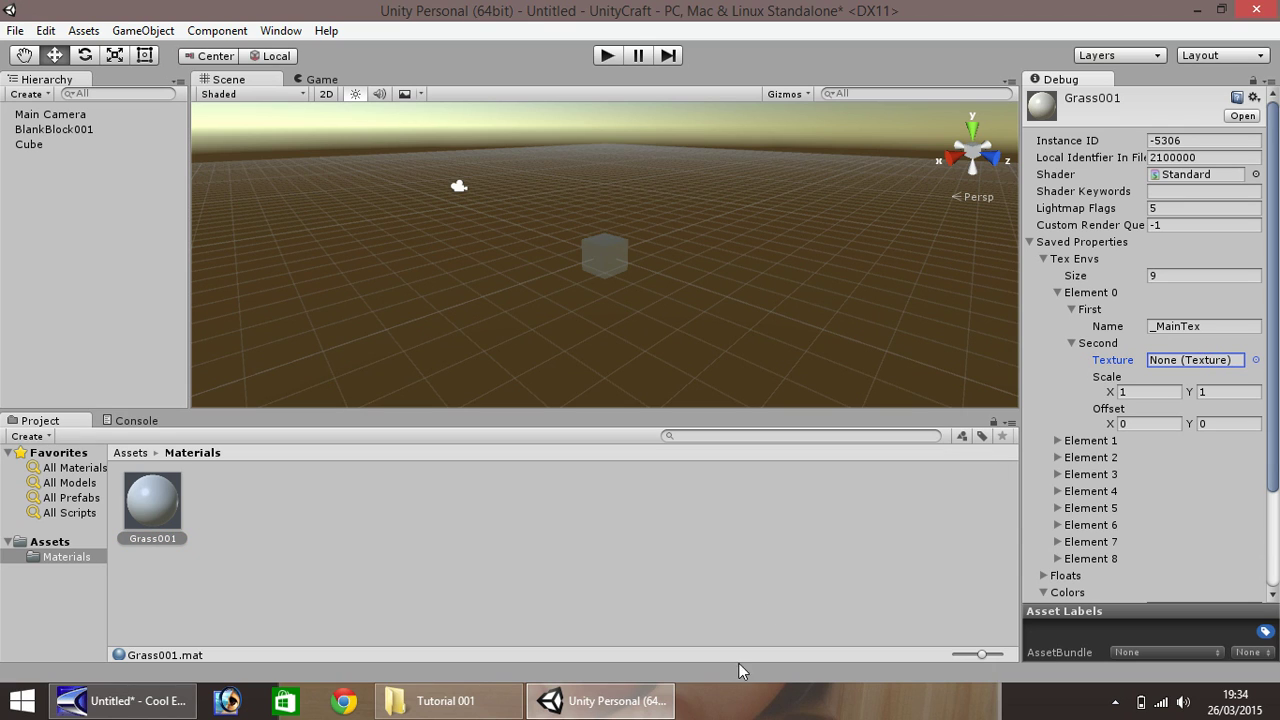
- Copy the five texture and script files from Tutorial 002 into the Tutorial 001 folder
left_click(445, 700)
left_click(302, 439)
key("BackSpace")
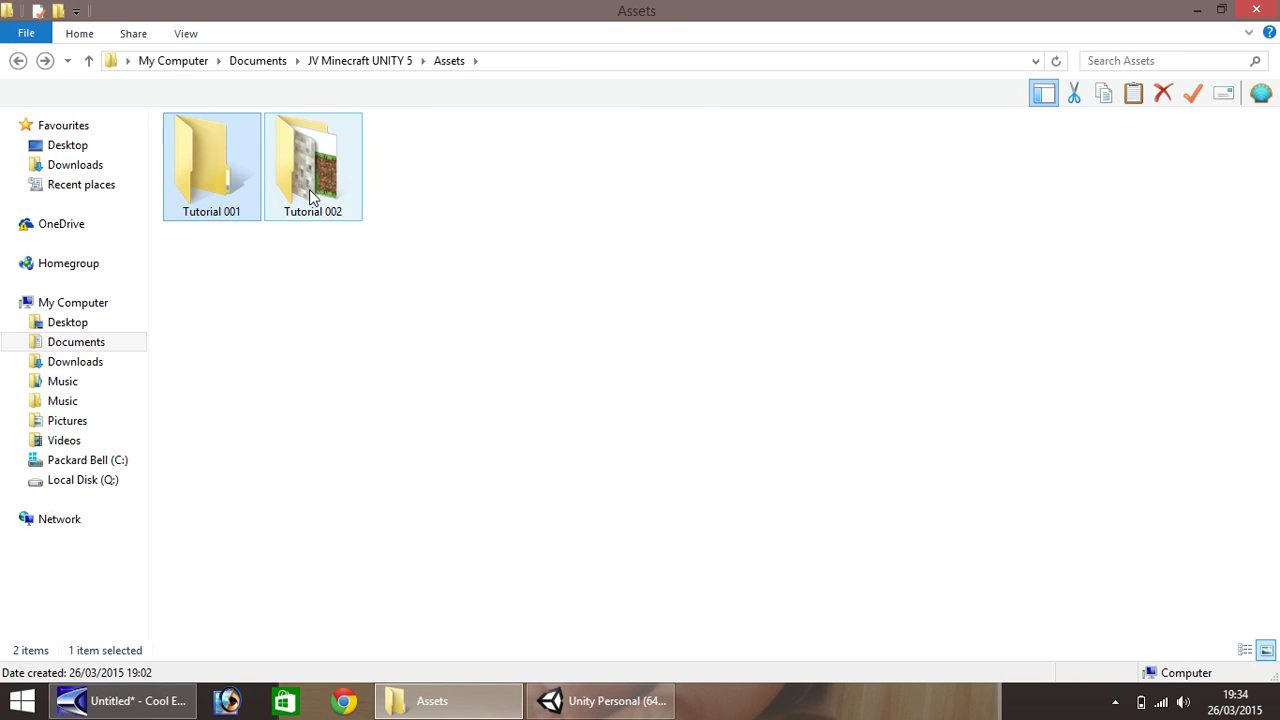
double_click(310, 188)
left_click_drag(734, 286, 592, 252)
left_click_drag(668, 266, 125, 33)
key("BackSpace")
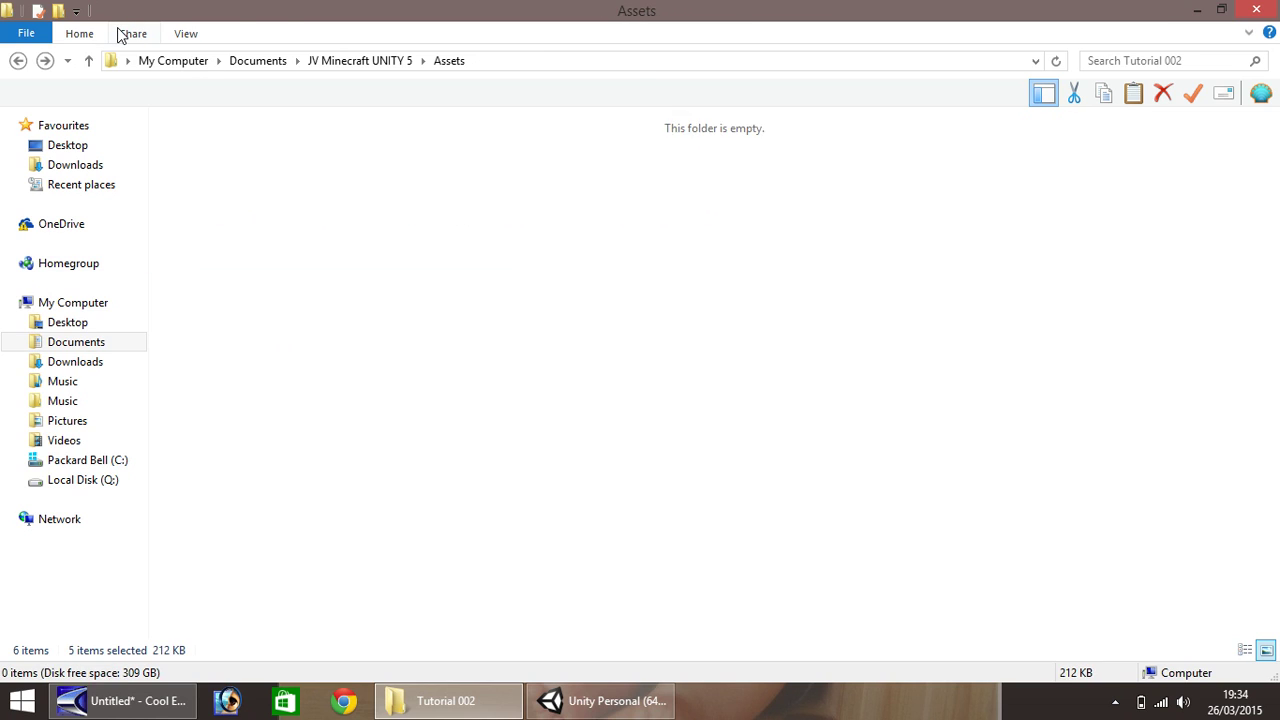
double_click(186, 148)
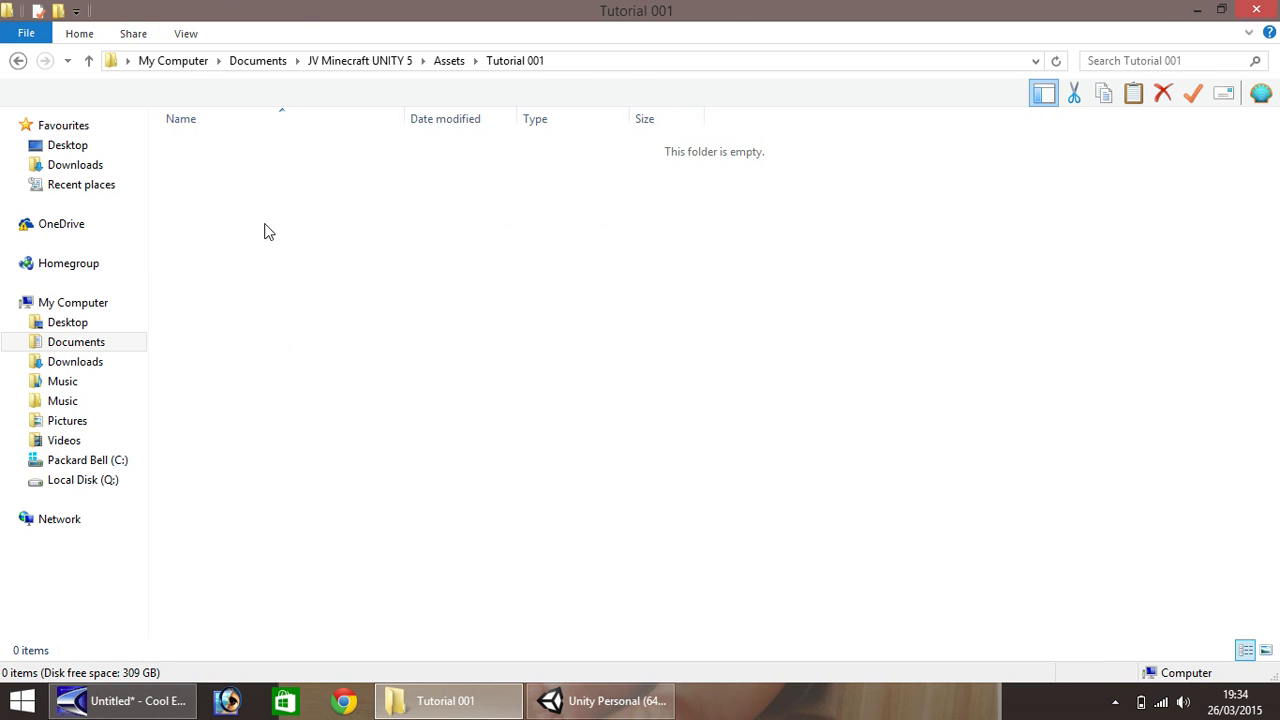
key("ctrl+v")
- Drag GrassSolid001.PNG from File Explorer into Unity's Materials folder
left_click(277, 286)
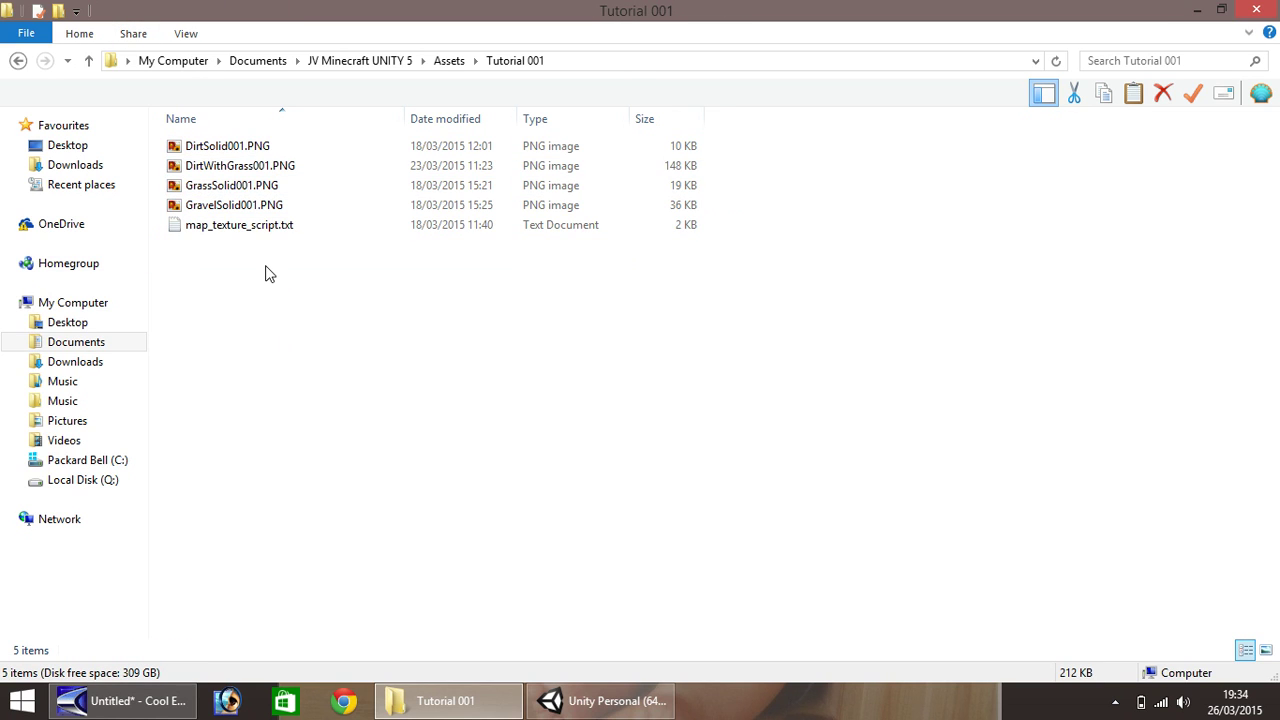
left_click(210, 187)
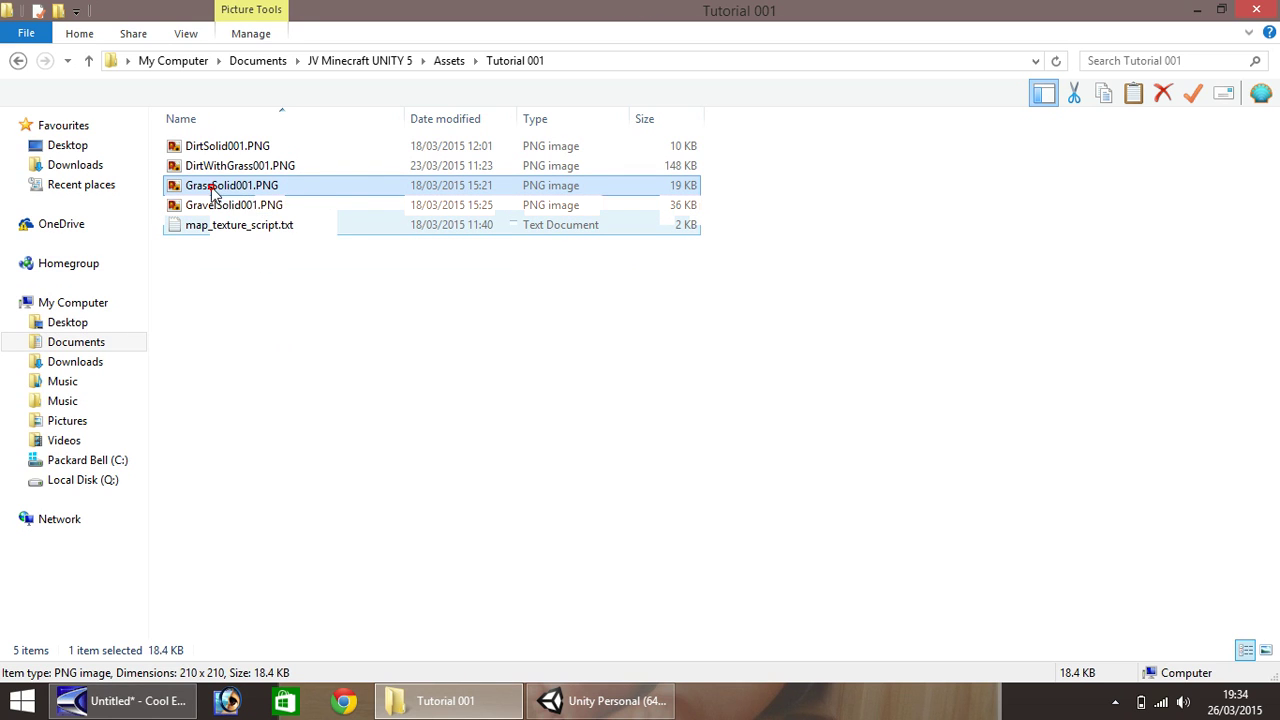
left_click_drag(210, 193, 240, 504)
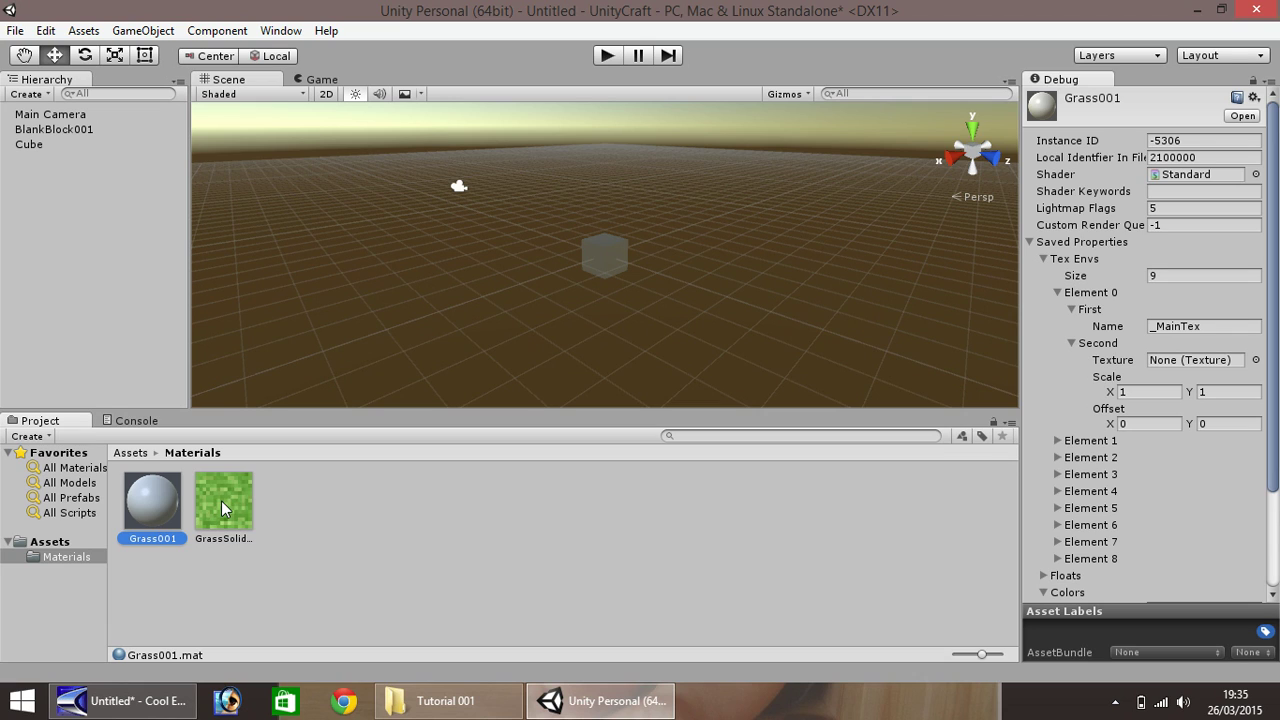
- Drag GrassSolid001 from the Project panel into Grass001's _MainTex Texture slot
left_click_drag(221, 500, 1203, 366)
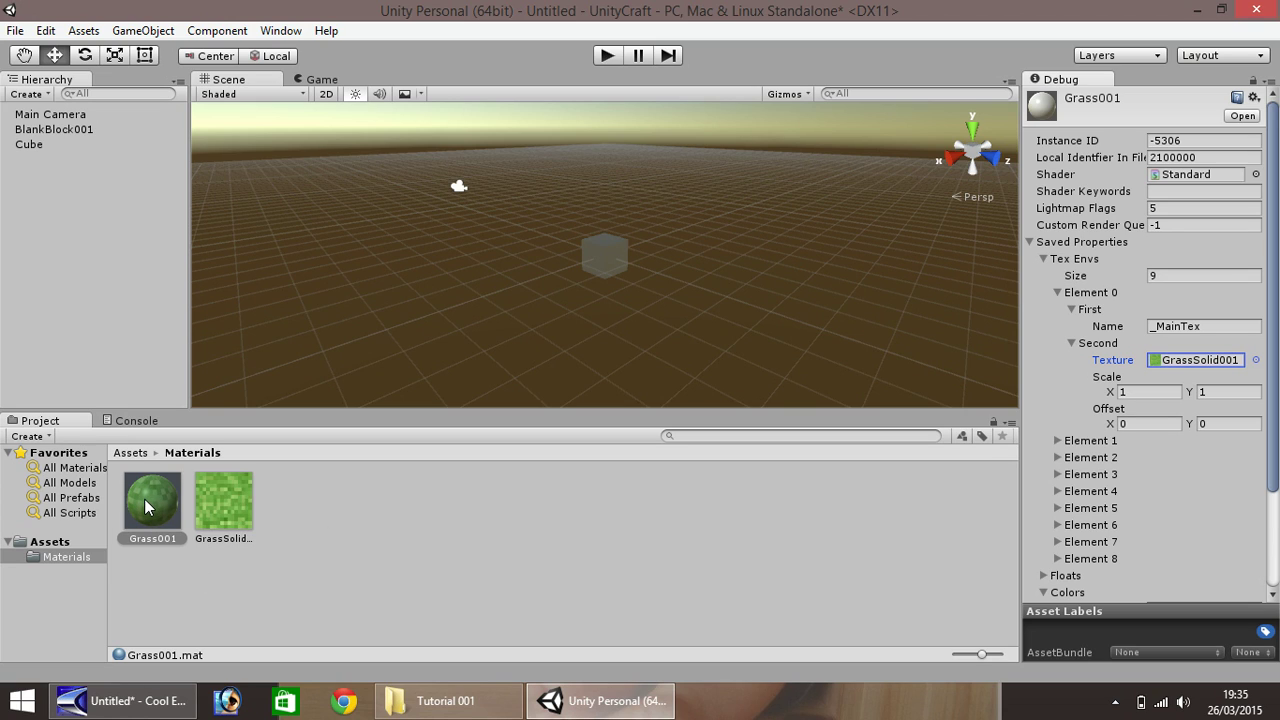
- Drop Grass001 onto the cube in the Scene view and zoom to check the grass faces
left_click_drag(148, 508, 590, 265)
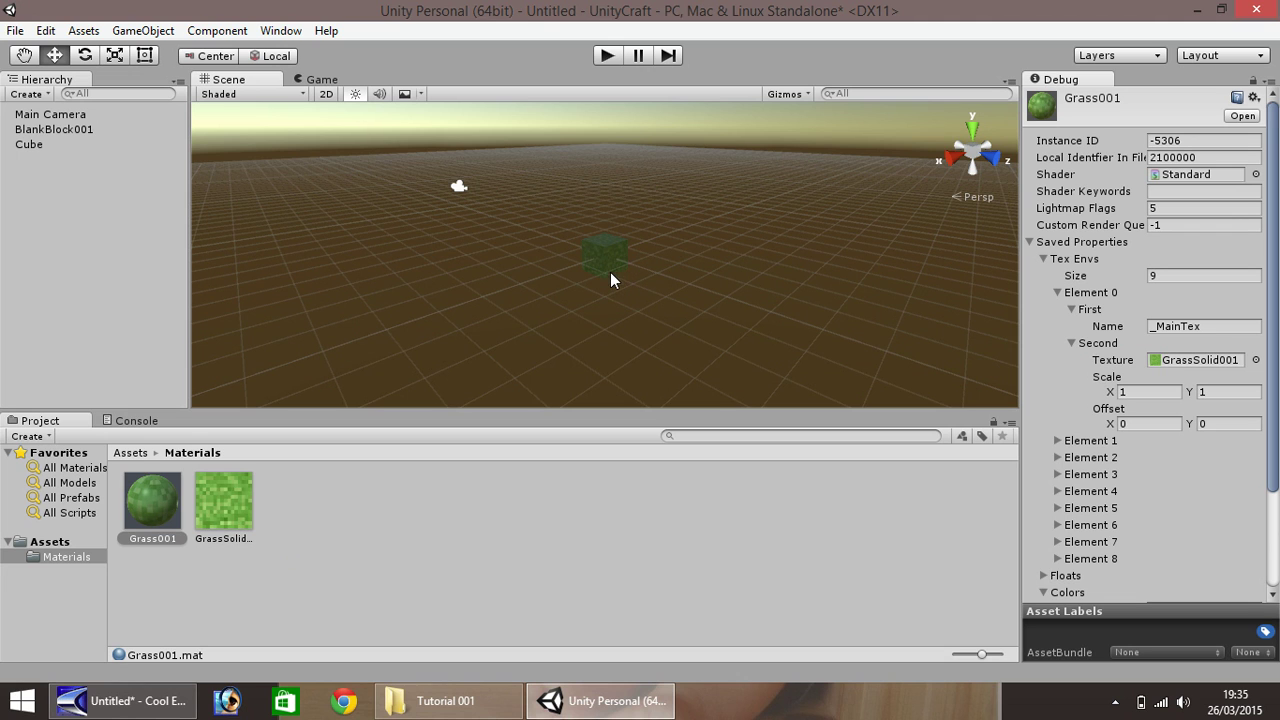
left_click_drag(610, 272, 597, 263)
scroll(597, 263, "up", 6)
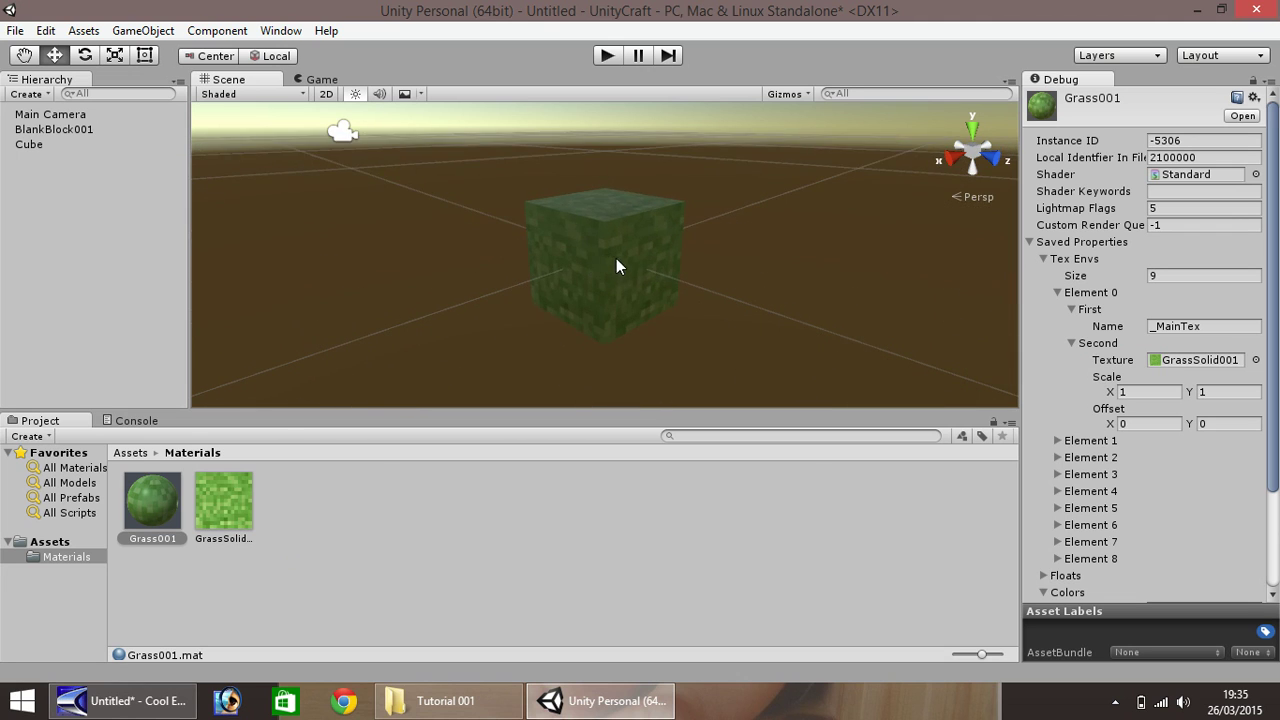
scroll(614, 266, "up", 3)
scroll(617, 262, "down", 10)
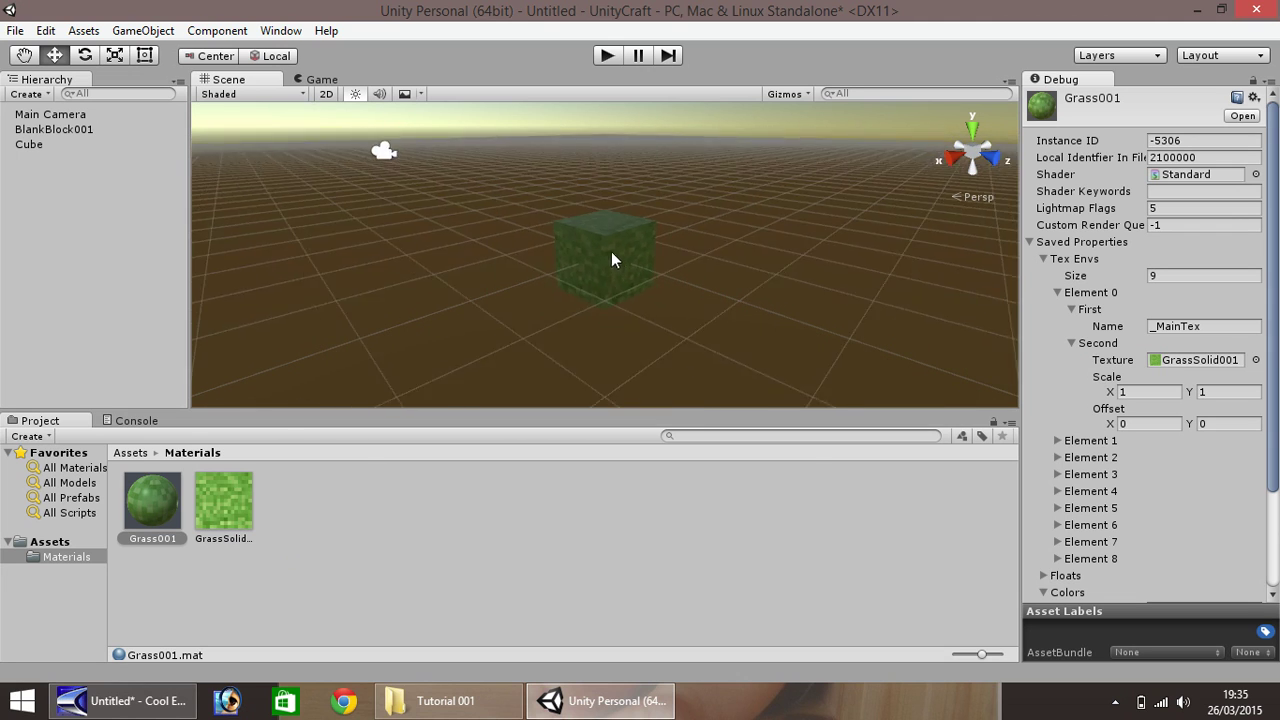
scroll(610, 262, "down", 2)
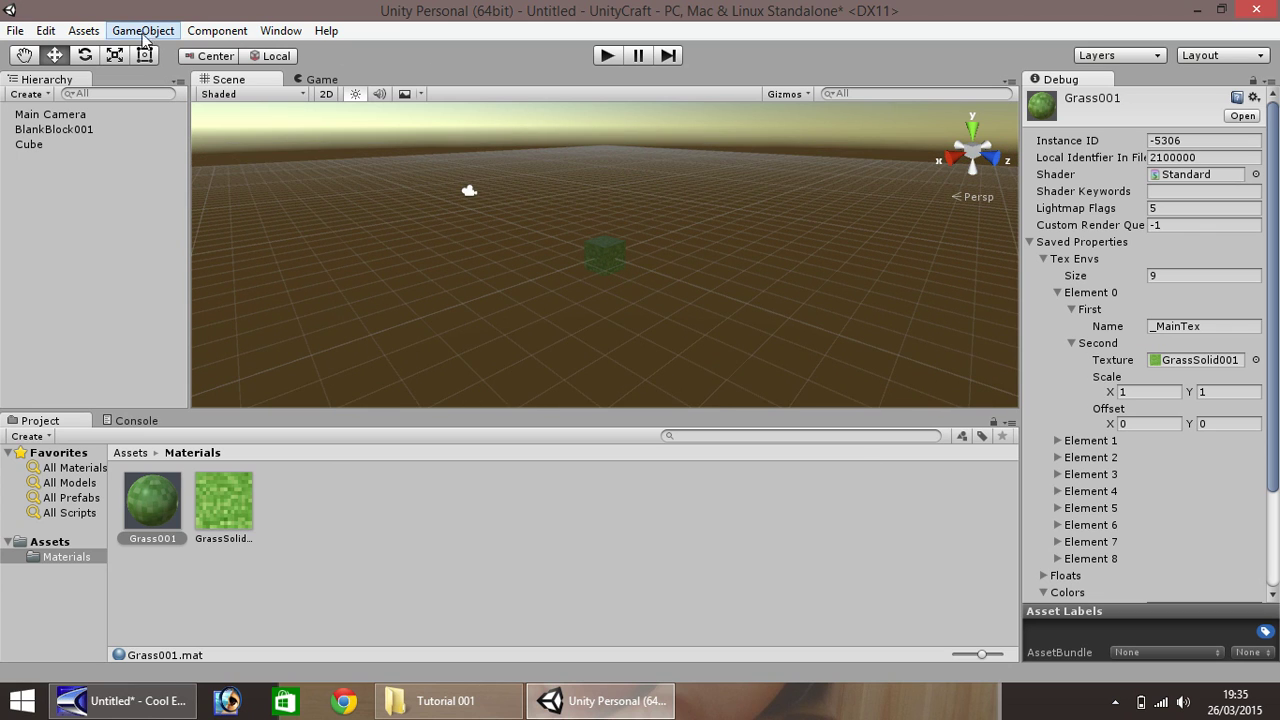
- Use the Hierarchy's Rename option to change Cube's name to 'GrassSolid001'
left_click(28, 146)
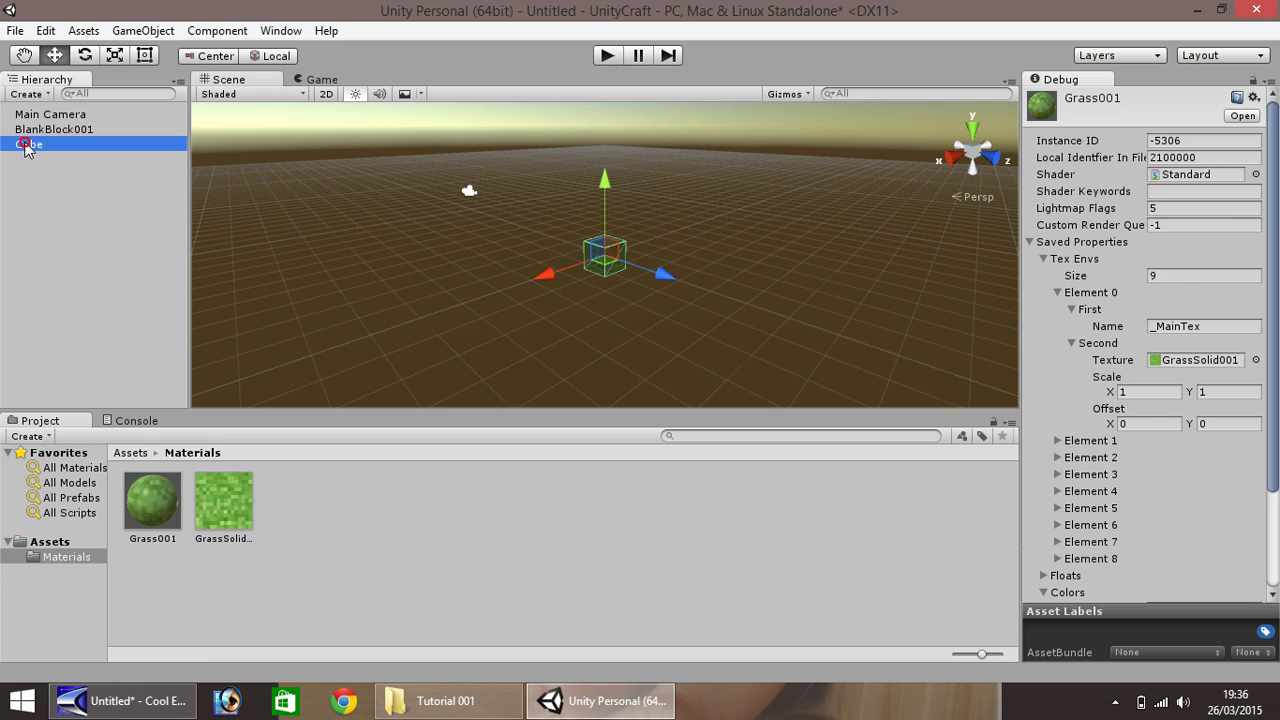
right_click(40, 150)
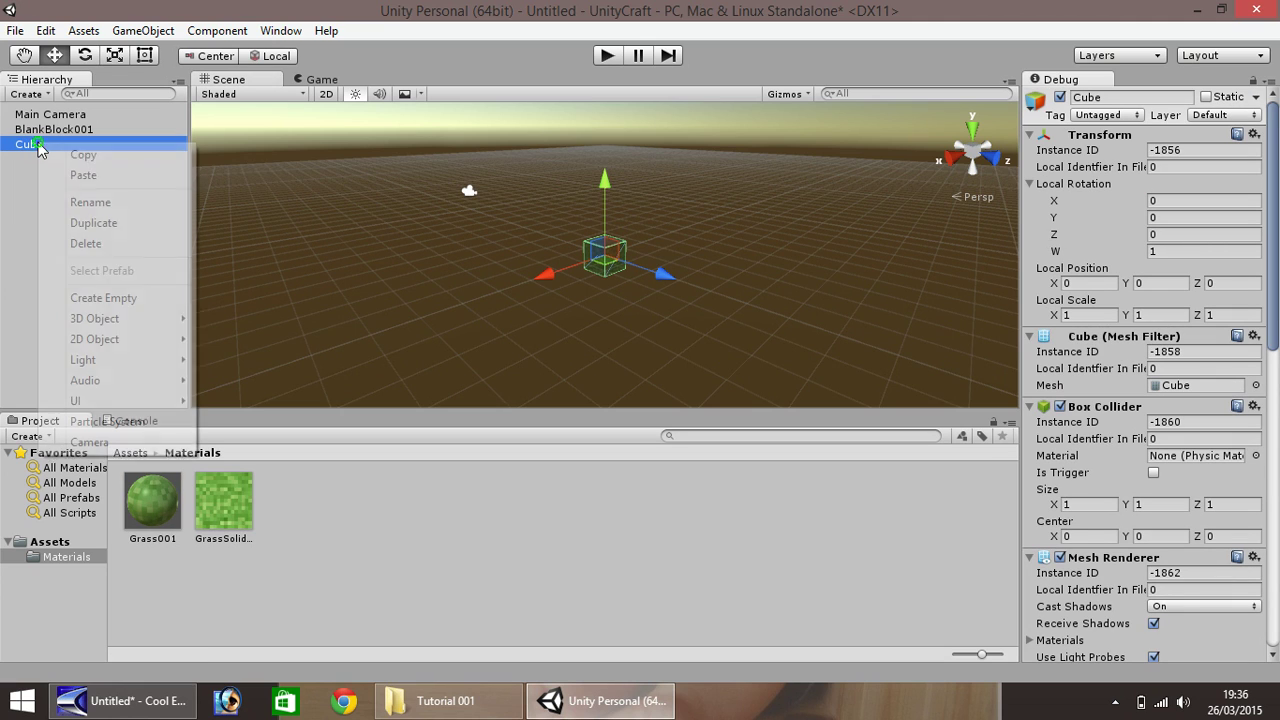
left_click(81, 203)
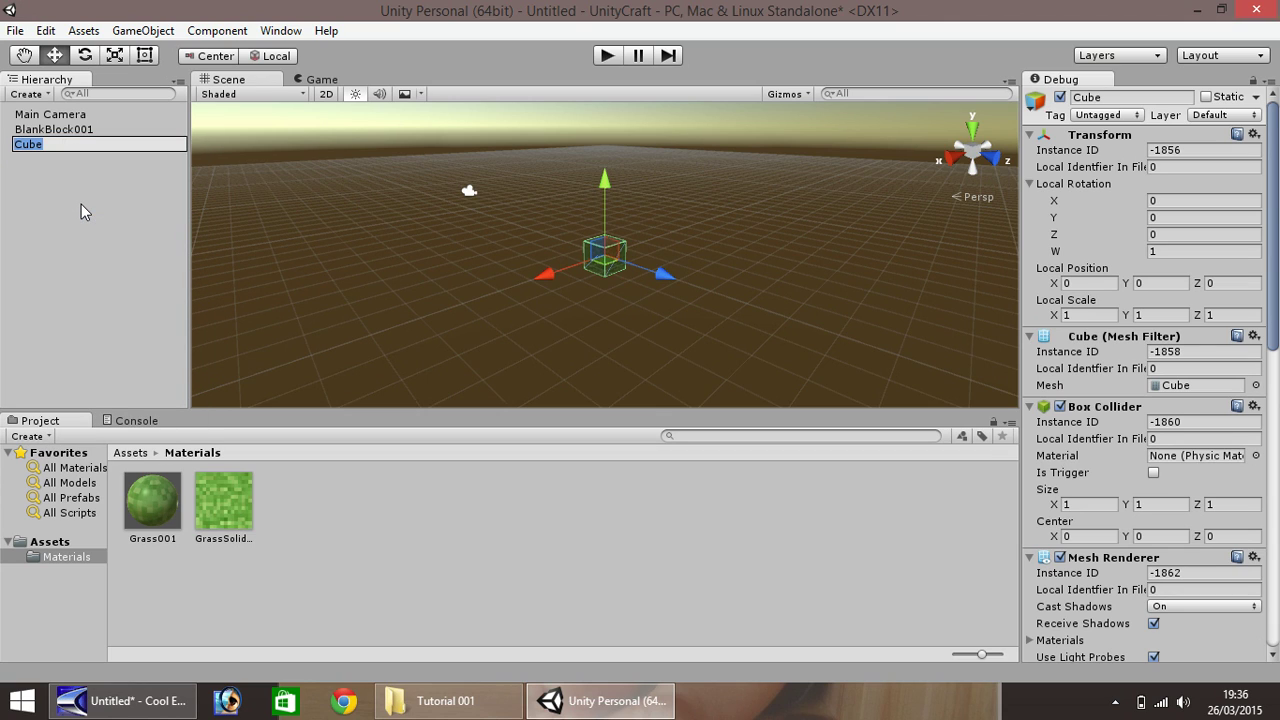
type("GrassS")
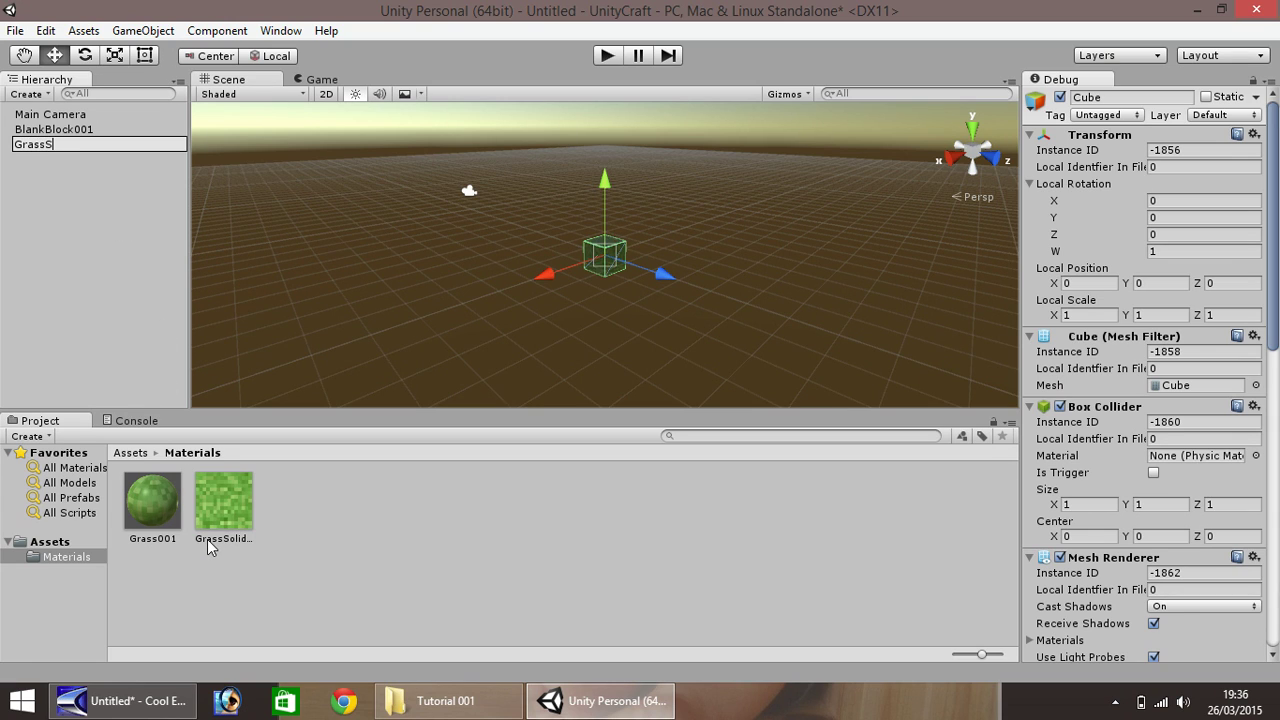
type("olid001")
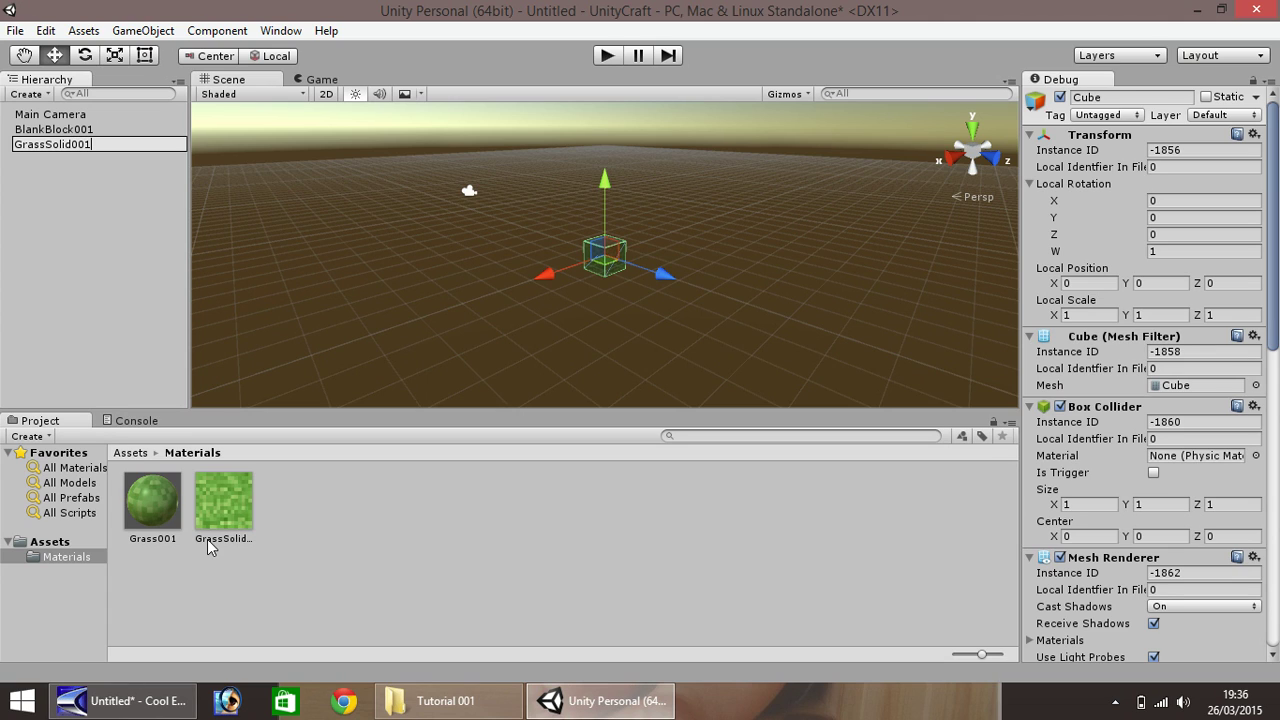
key("Return")
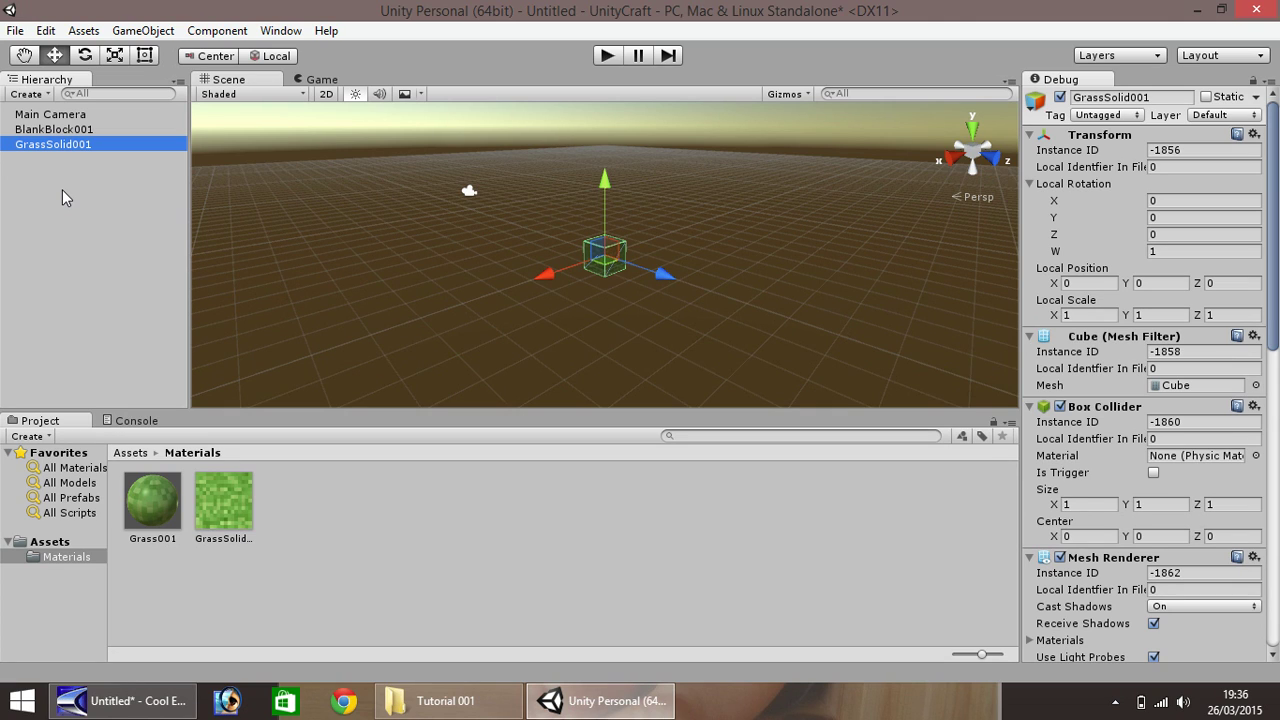
- Duplicate GrassSolid001 with Ctrl+D and drag the copy along Z to Z = 1 beside it
key("ctrl+d")
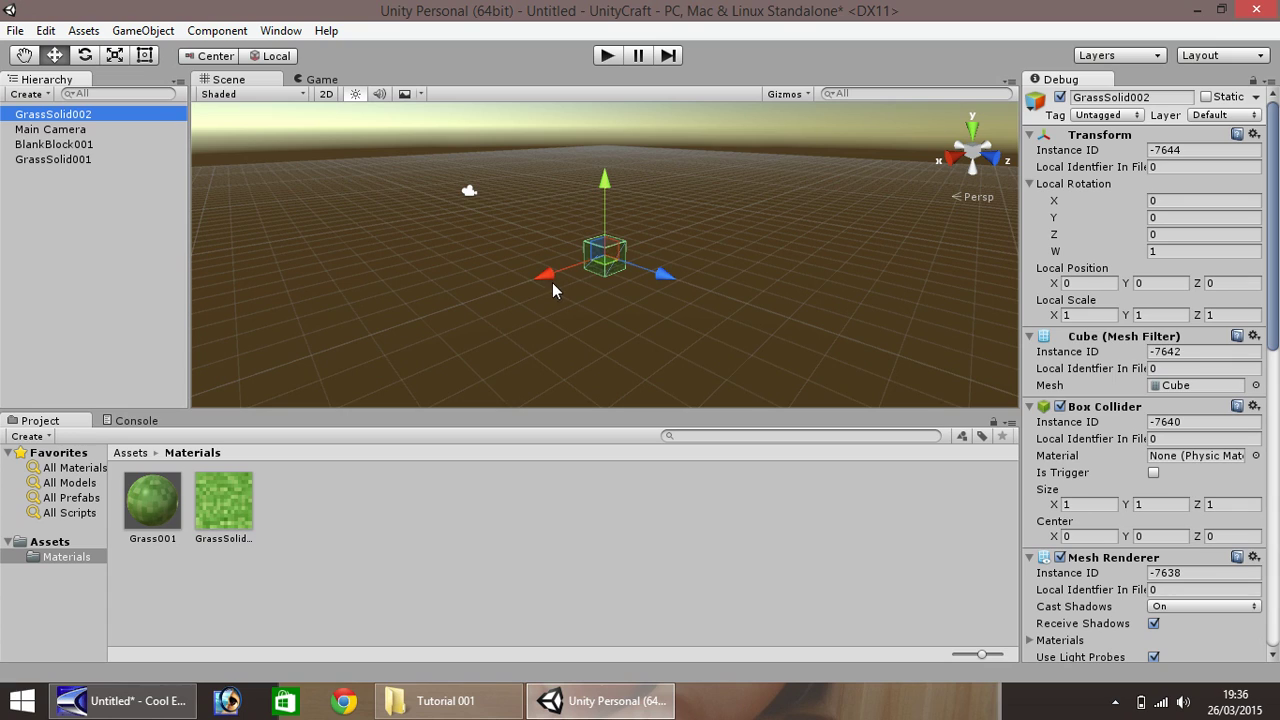
left_click_drag(664, 274, 685, 288)
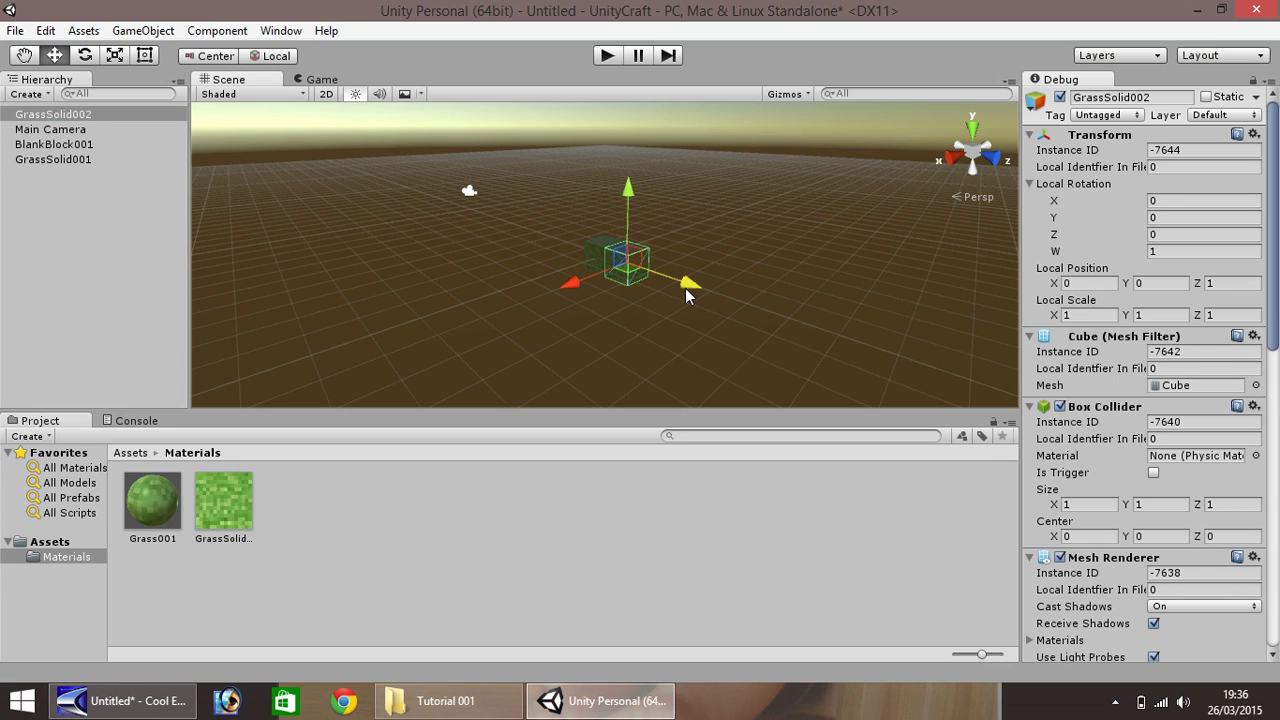
left_click(603, 307)
scroll(615, 300, "up", 6)
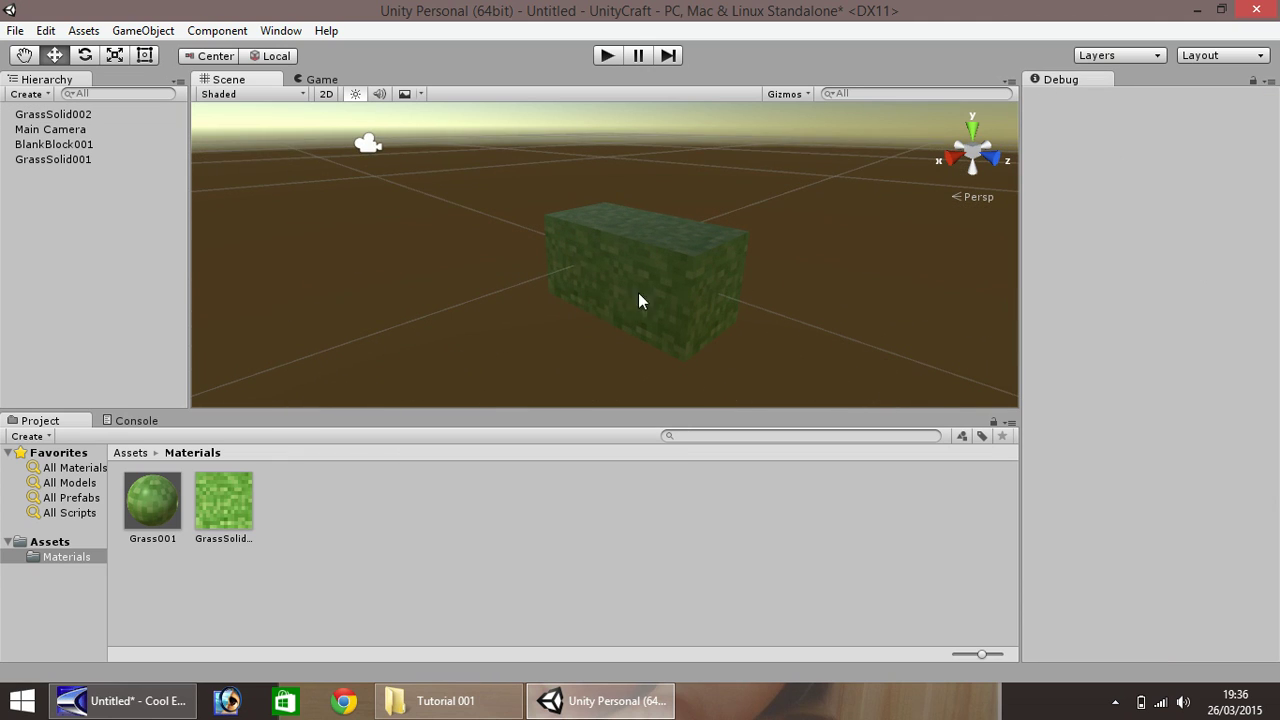
scroll(603, 287, "down", 8)
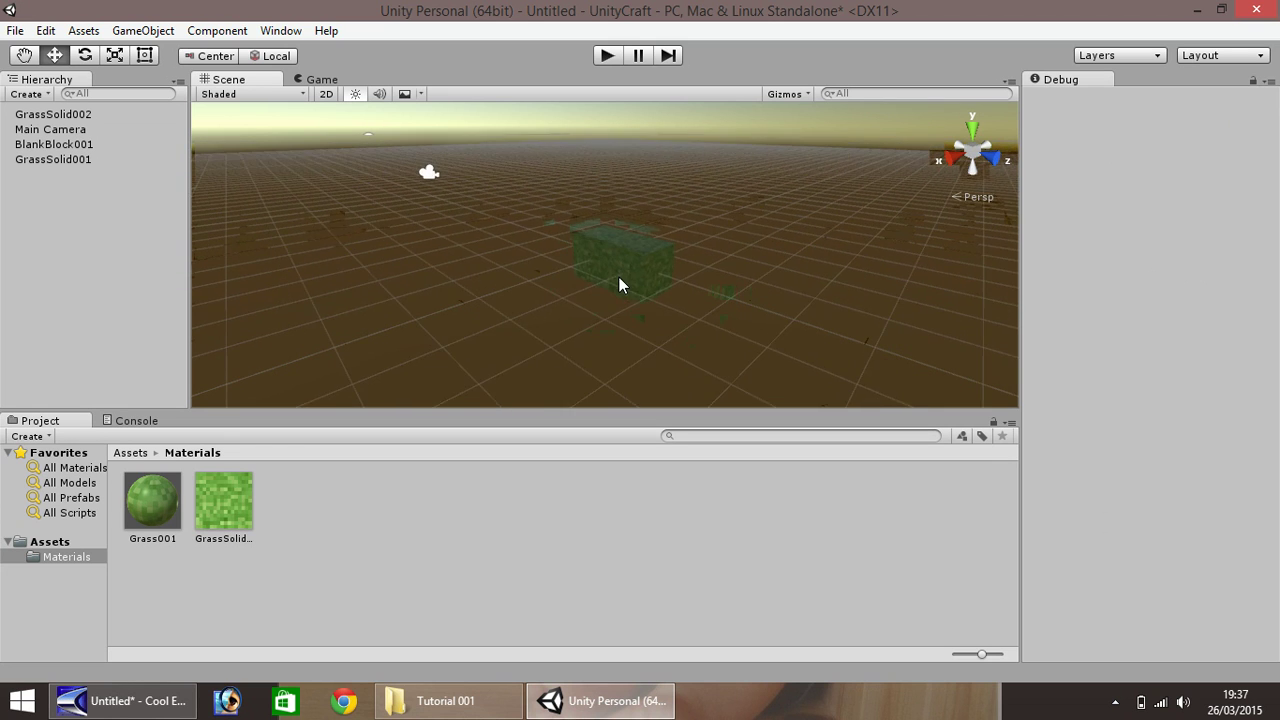
scroll(602, 258, "down", 6)
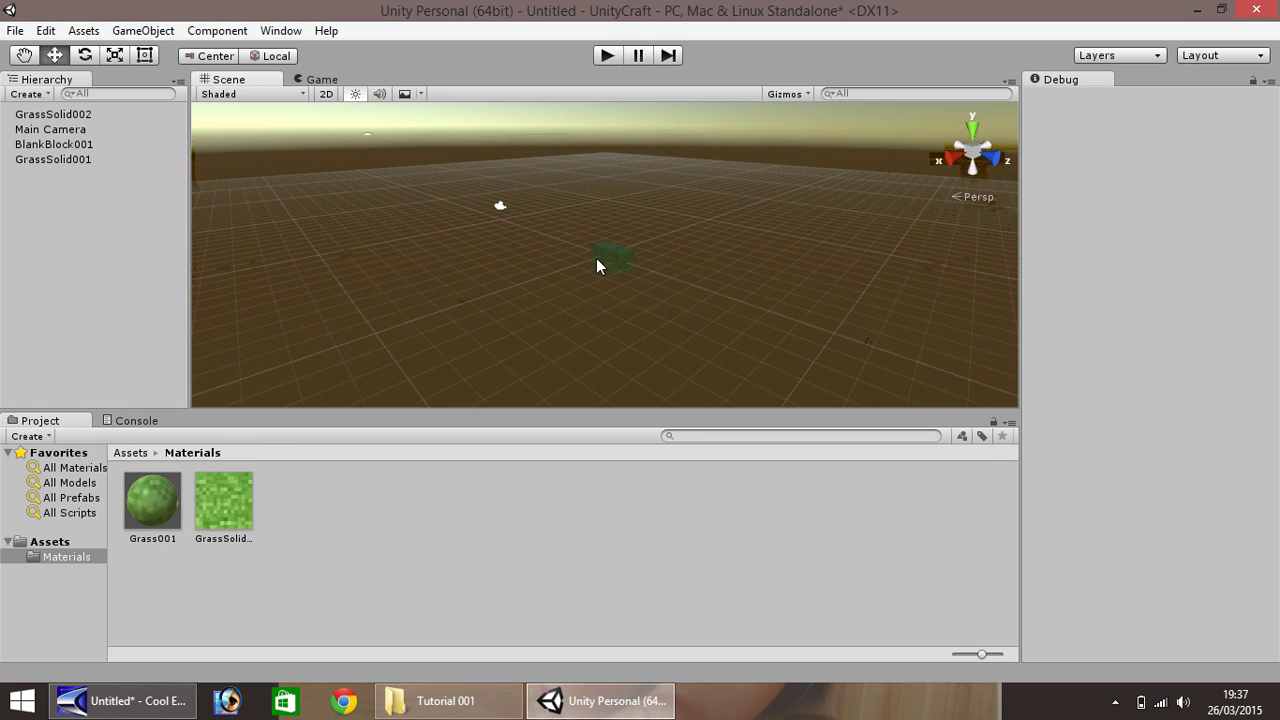
- Add a Directional Light and raise it above the grass block
left_click(143, 32)
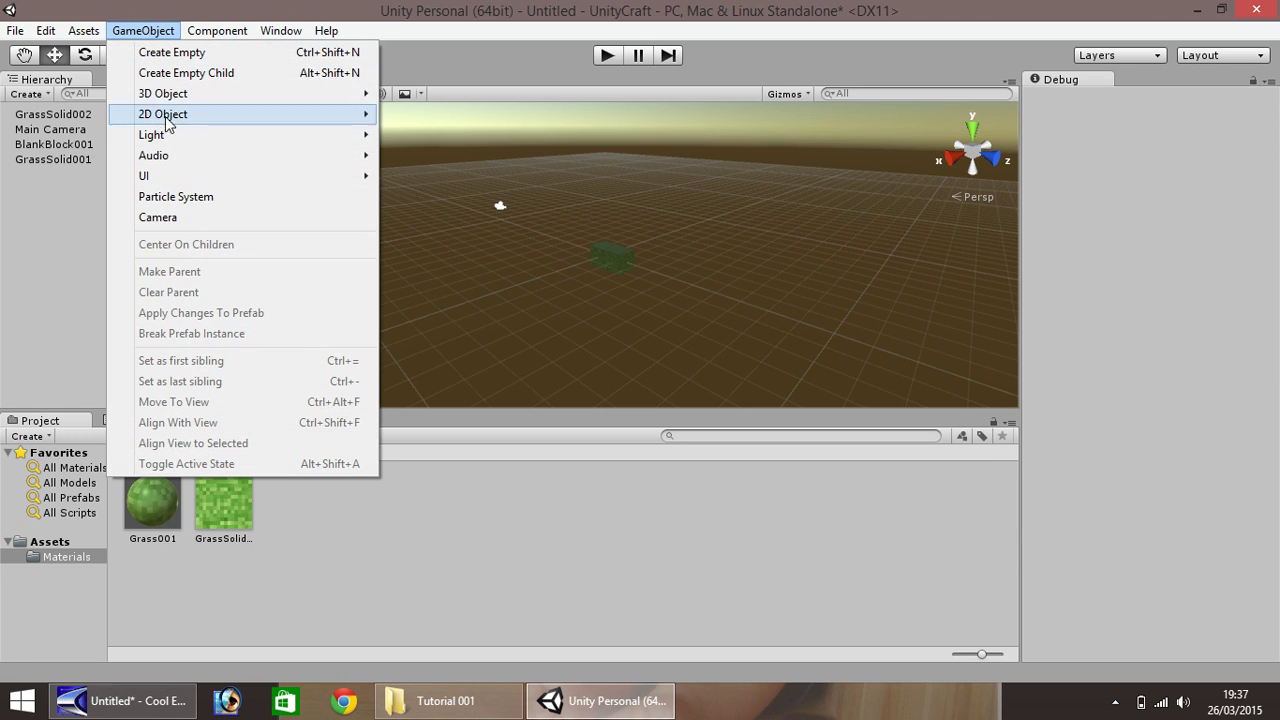
mouse_move(172, 136)
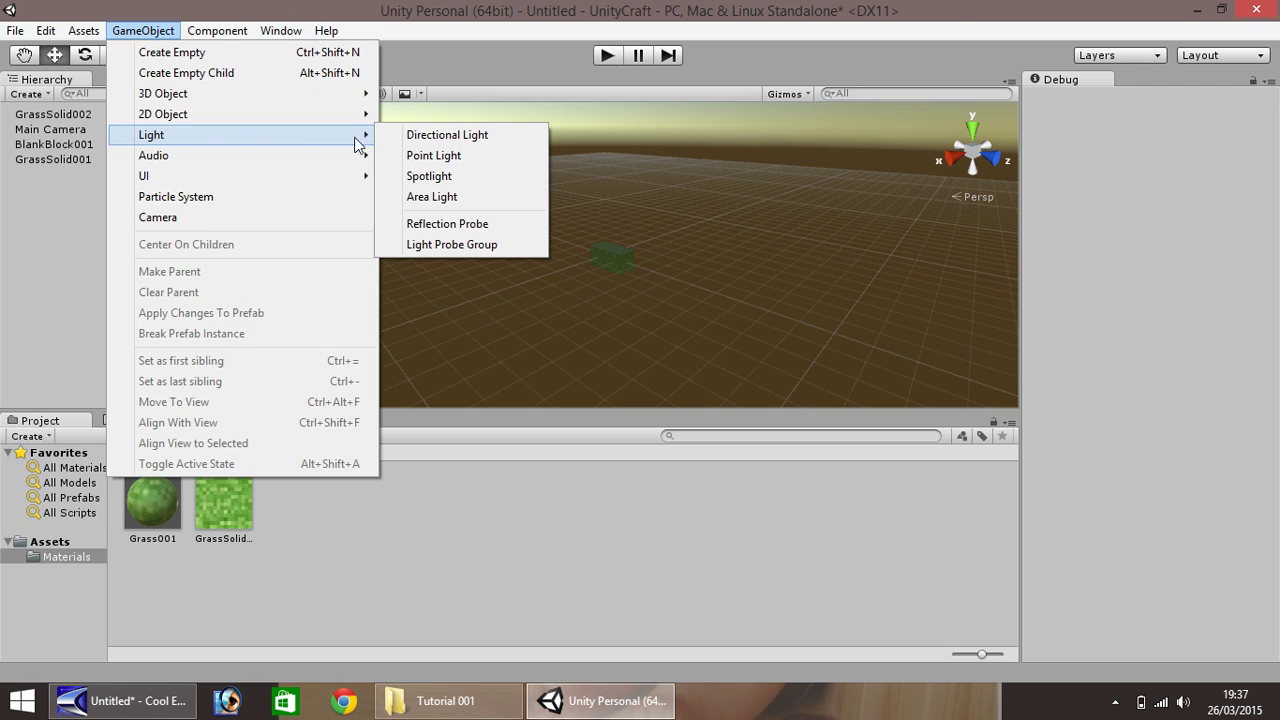
left_click(461, 137)
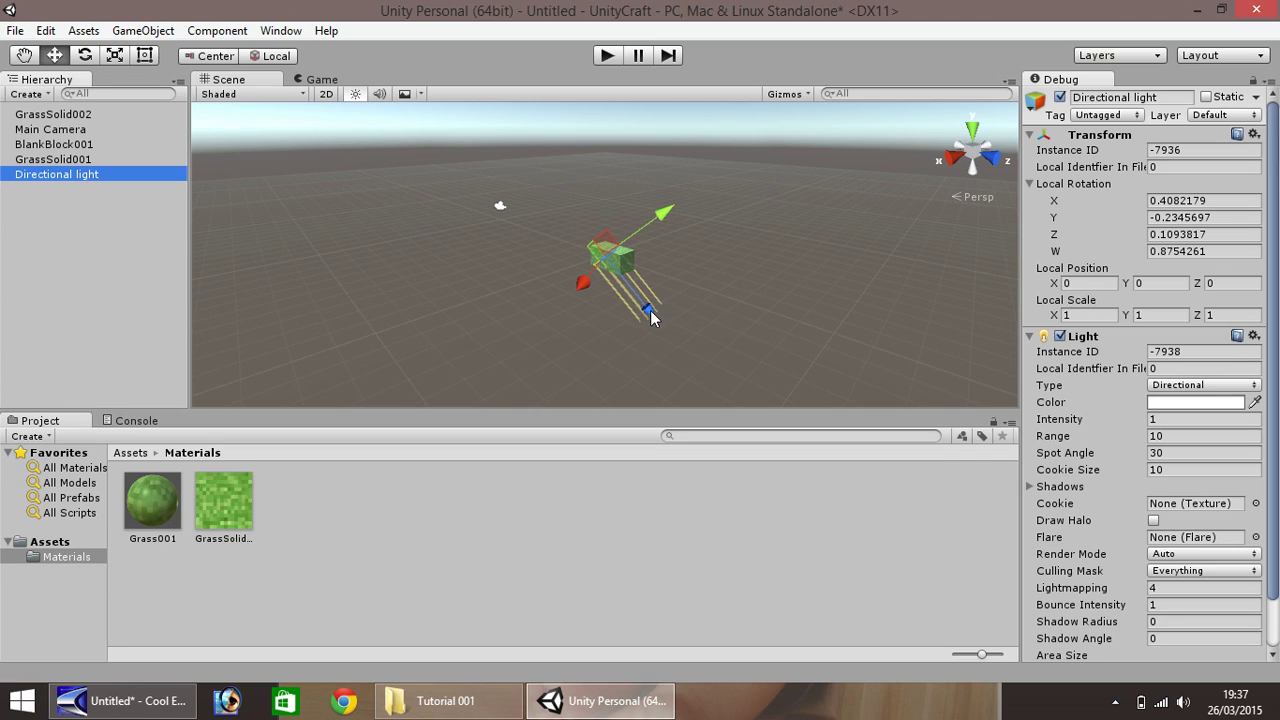
left_click_drag(648, 314, 545, 190)
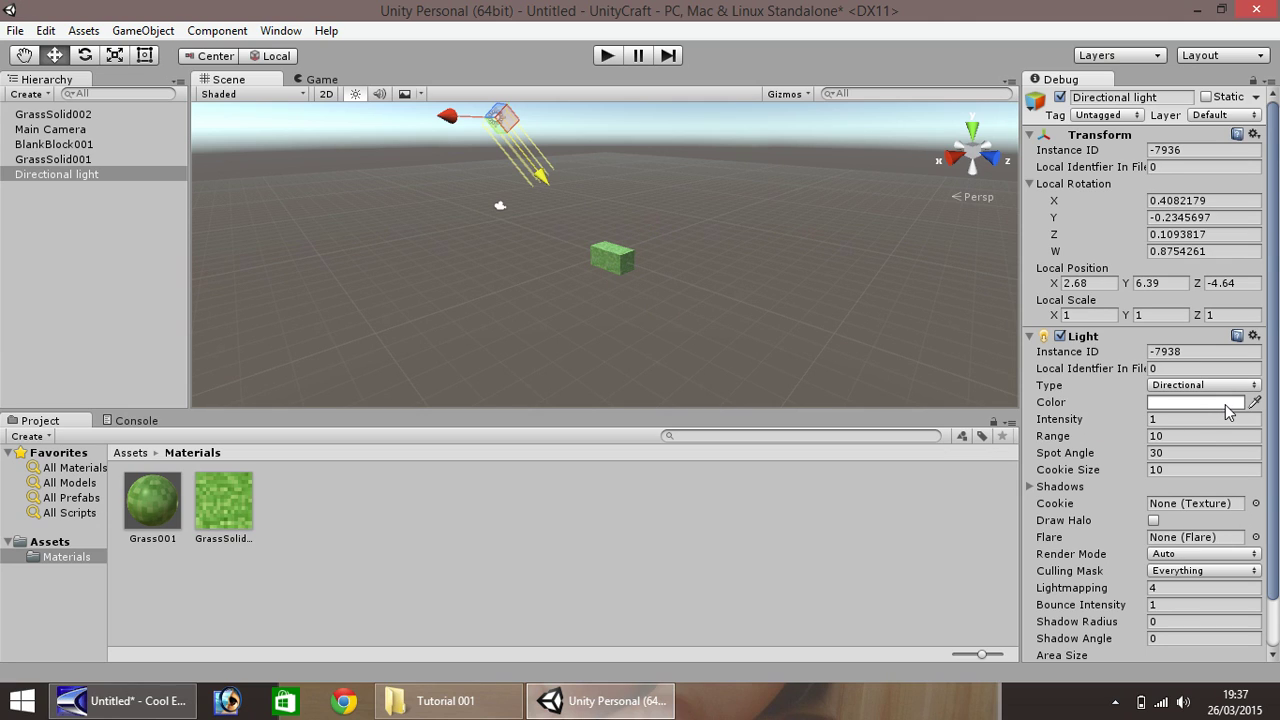
- Set the light's Intensity to 0.5 and Range to 8
left_click(1171, 420)
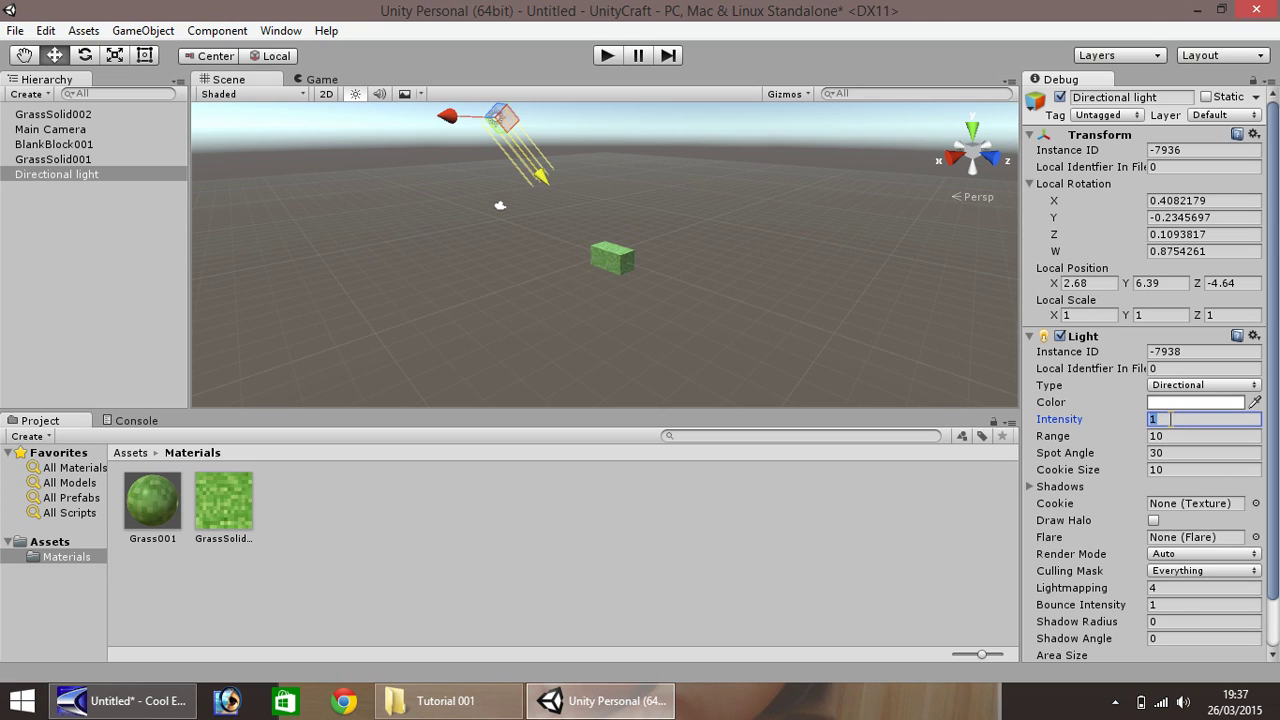
type("0.")
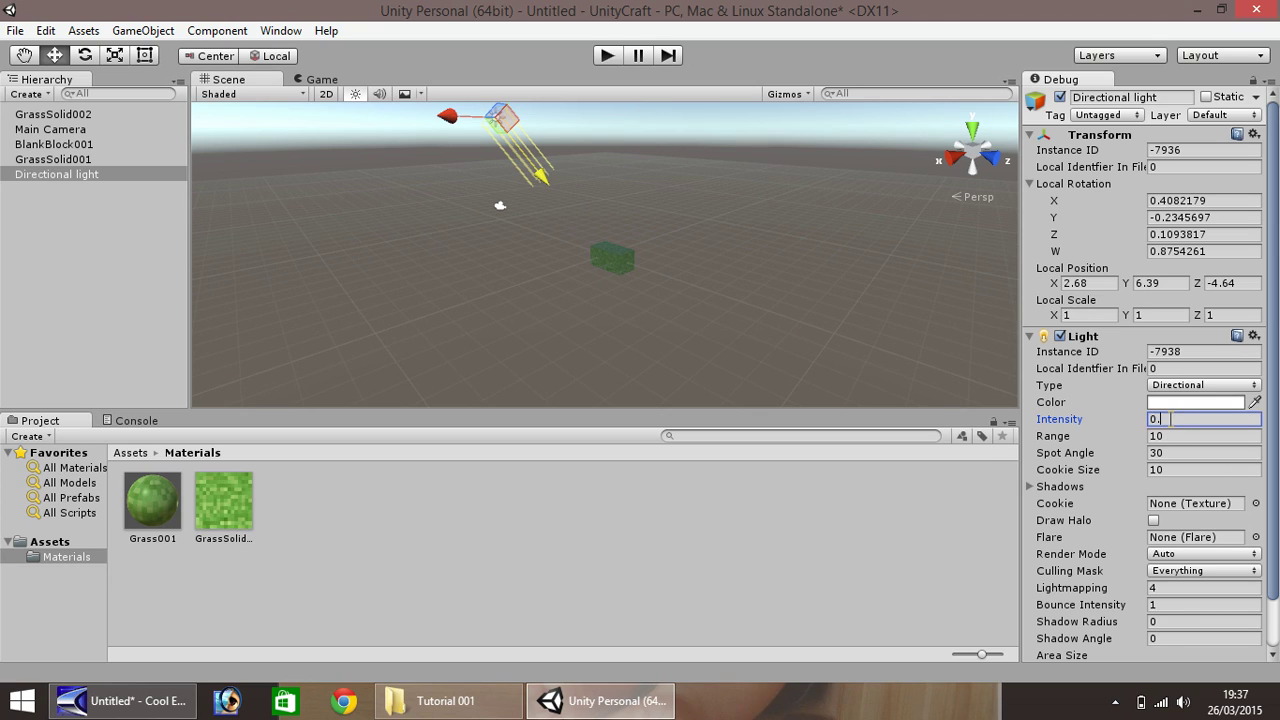
type("5")
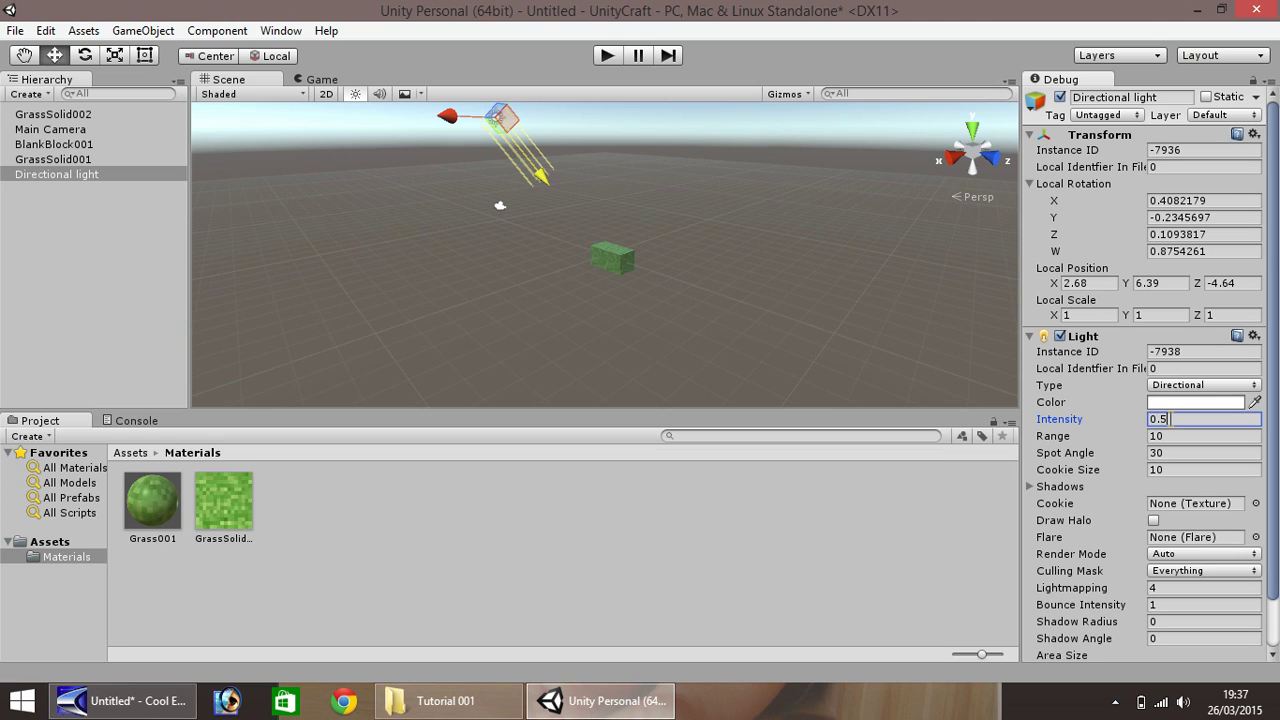
left_click(1171, 435)
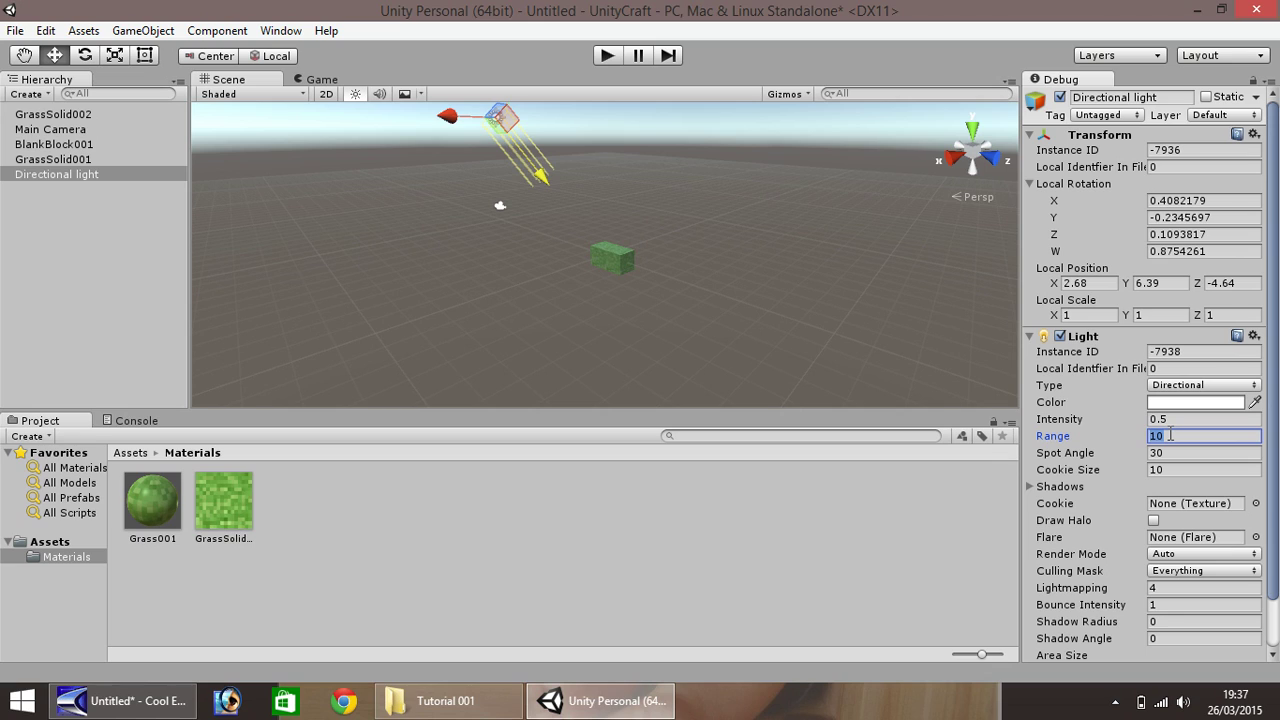
type("8")
- Switch the Inspector from Debug back to Normal mode
left_click(1268, 83)
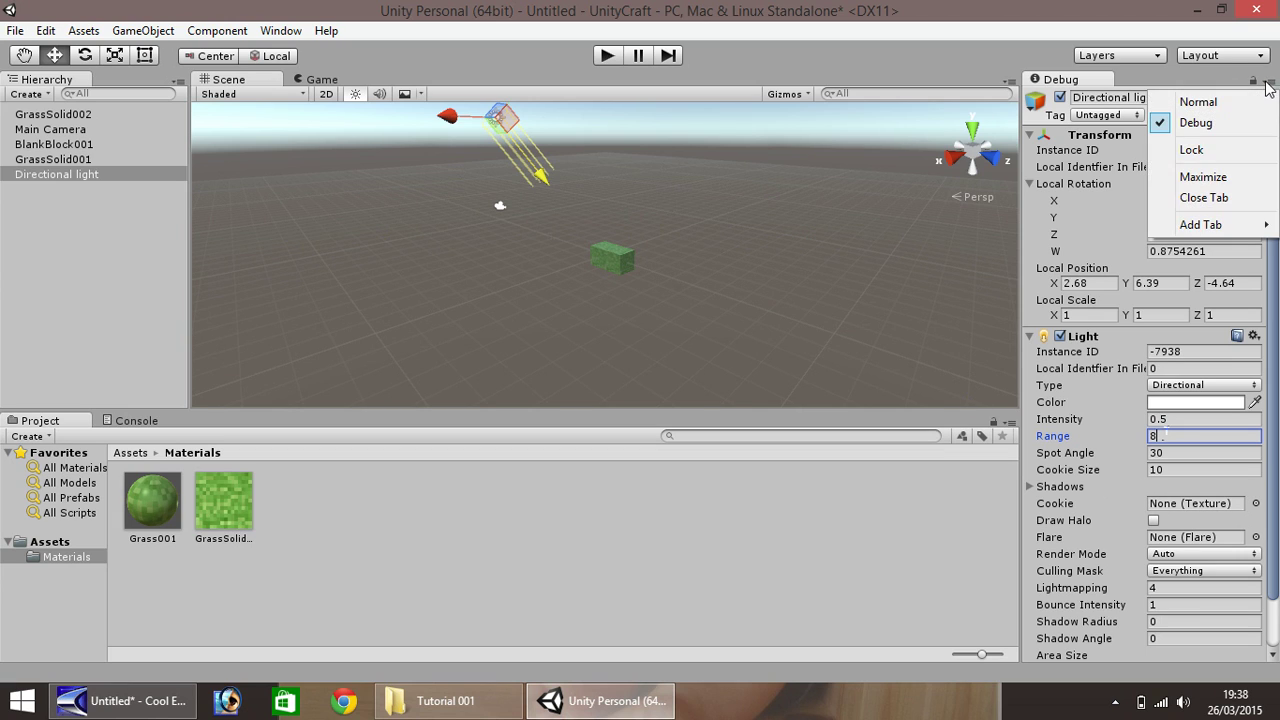
left_click(1198, 103)
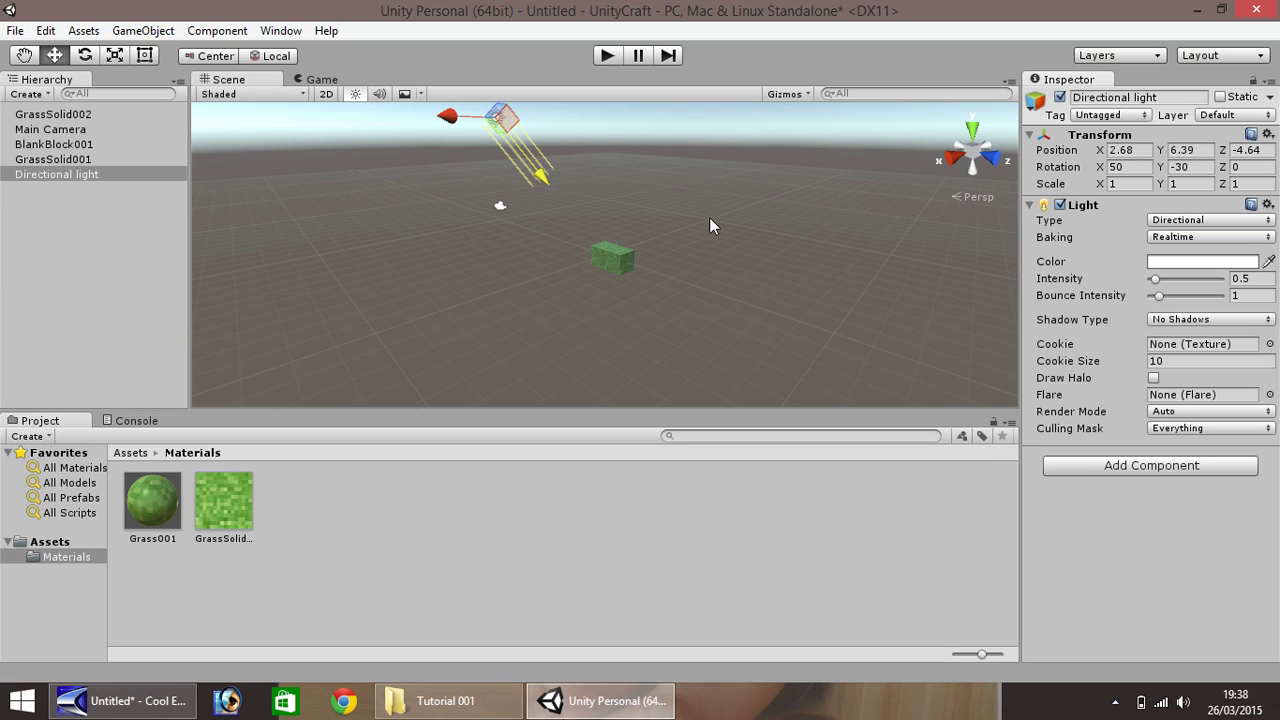
scroll(560, 197, "down", 2)
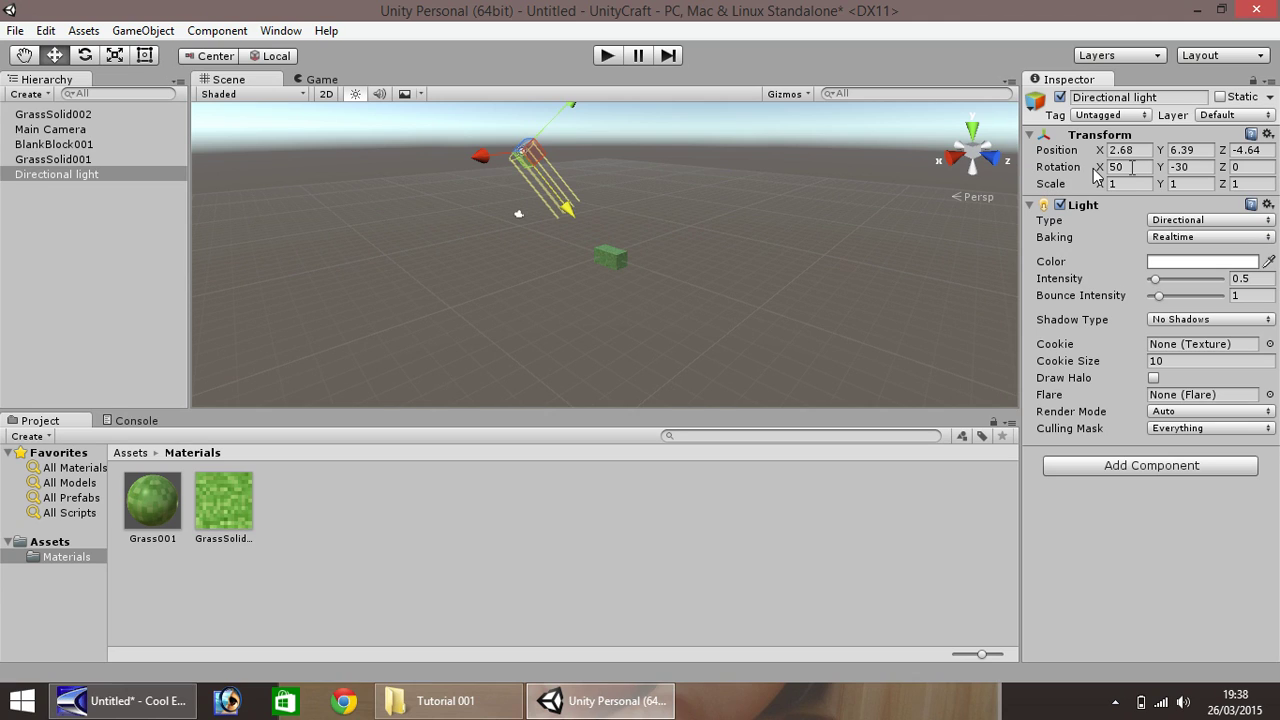
- Set the light's X rotation to 30 and its Shadow Type to Soft Shadows
left_click(1132, 167)
type("30")
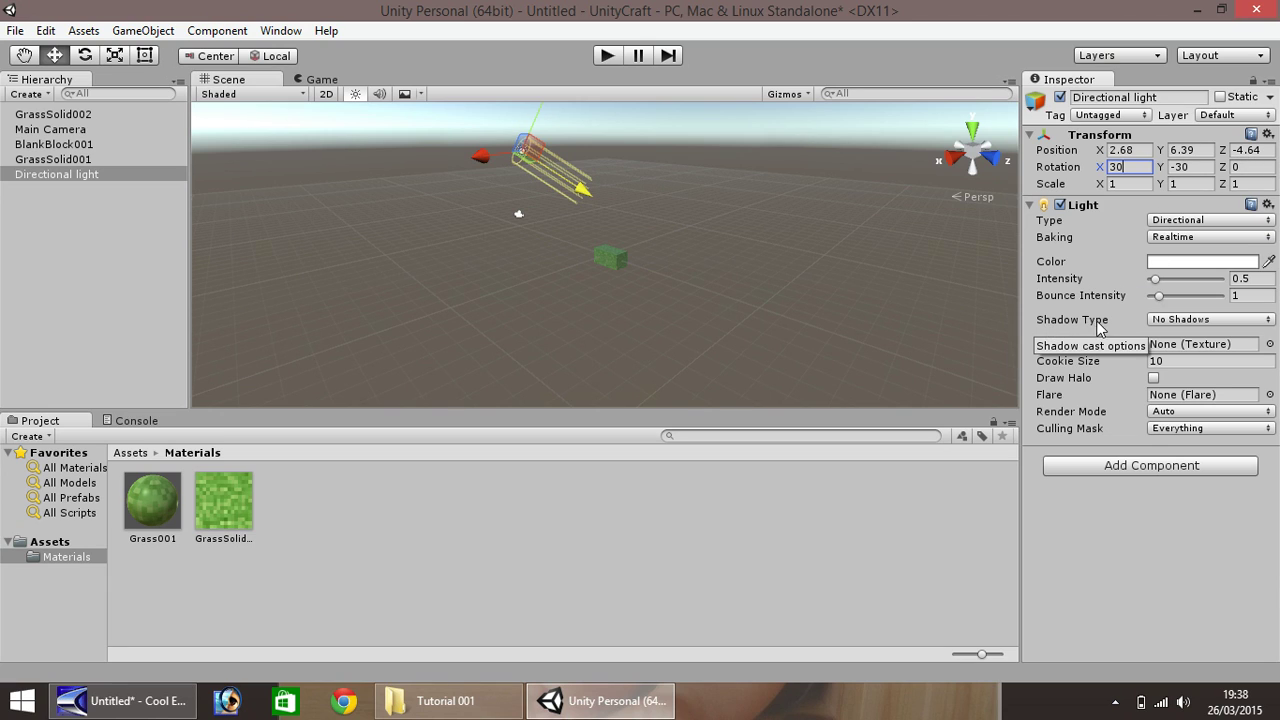
left_click(1267, 321)
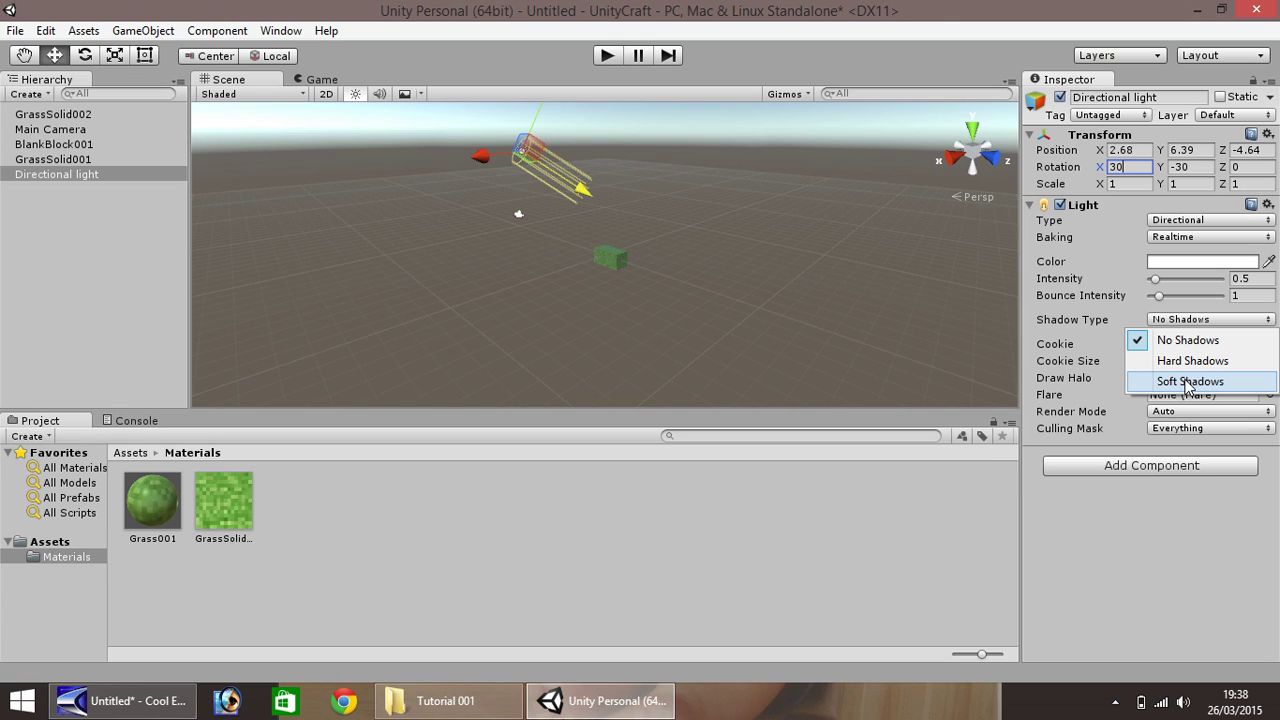
left_click(1188, 382)
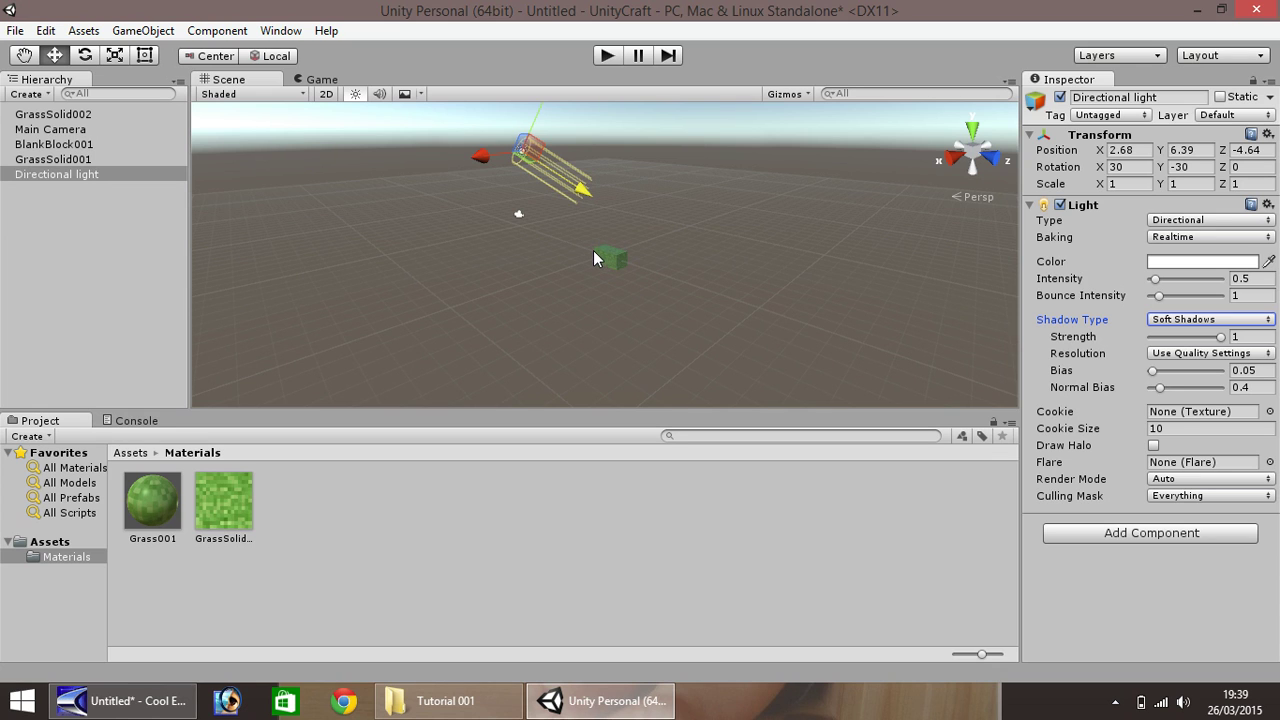
scroll(595, 258, "up", 5)
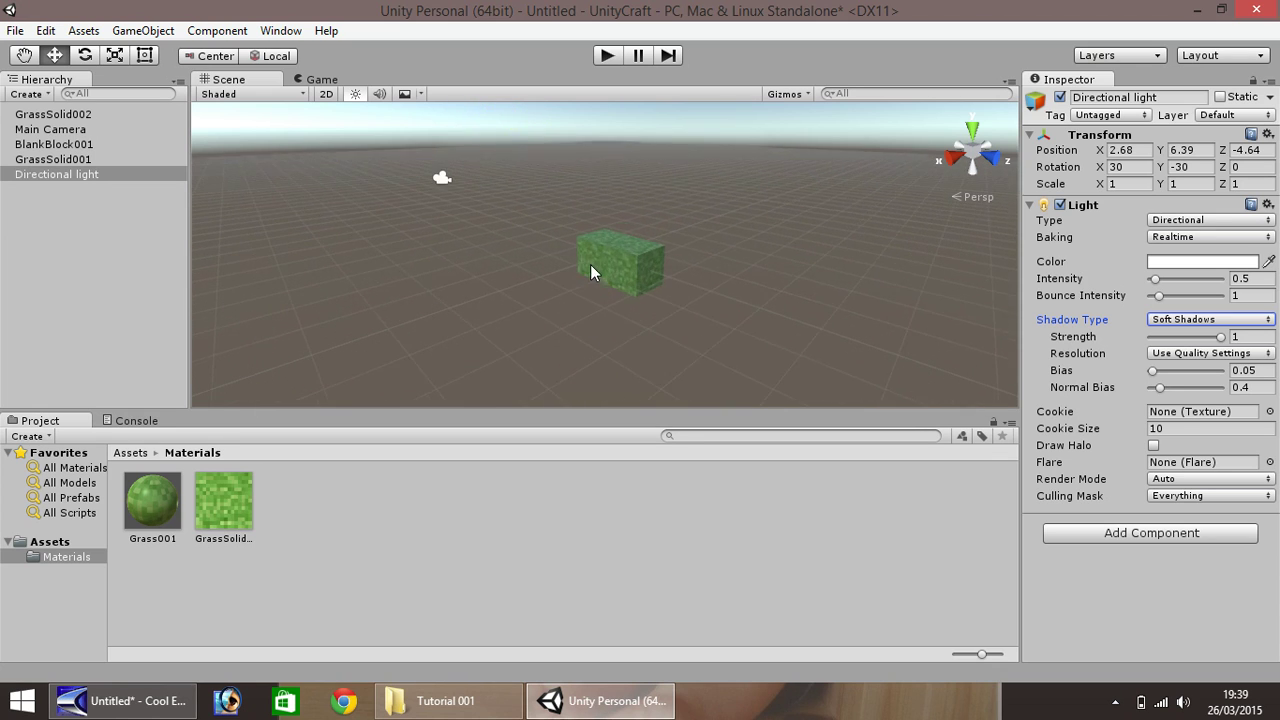
scroll(575, 260, "up", 2)
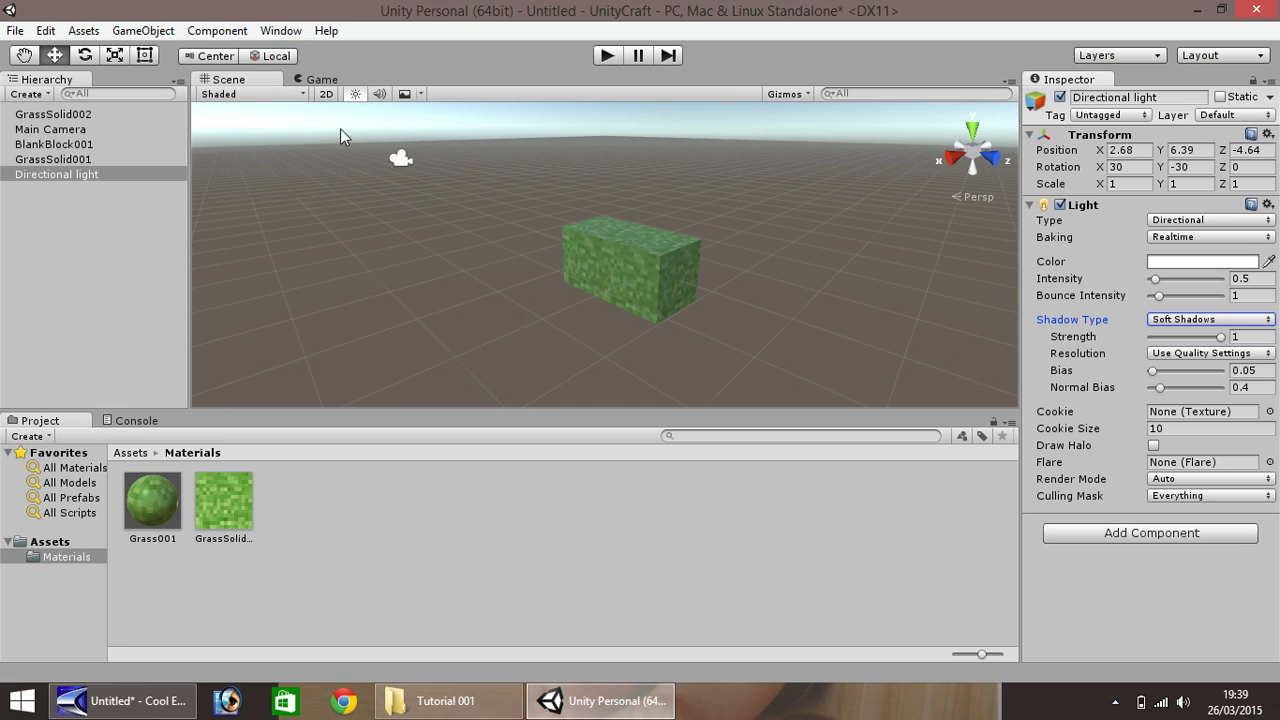
left_click(143, 30)
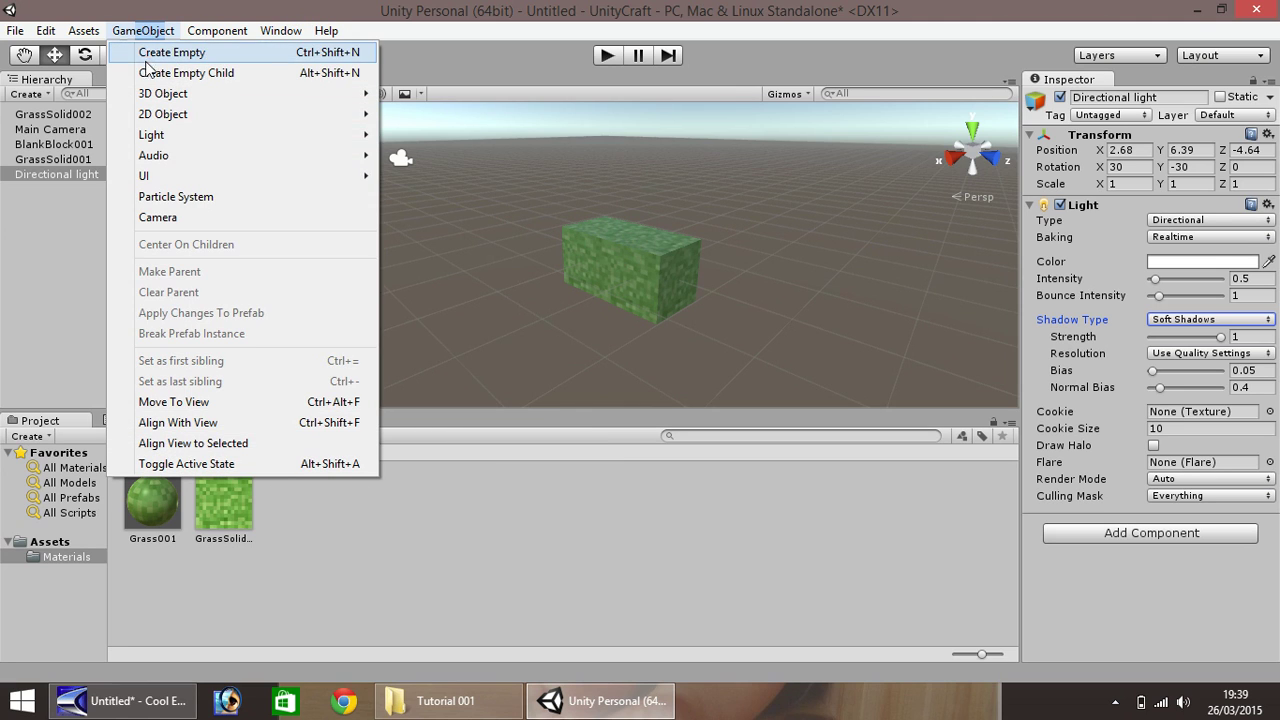
mouse_move(190, 94)
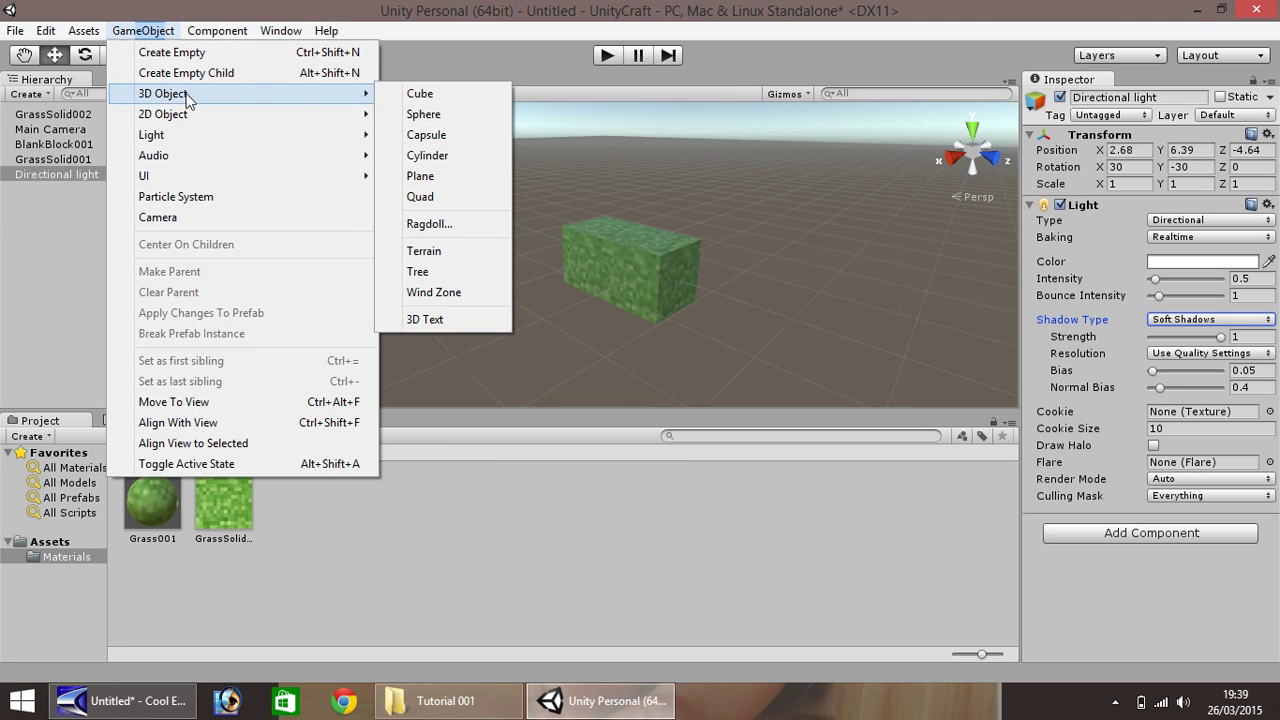
left_click(416, 98)
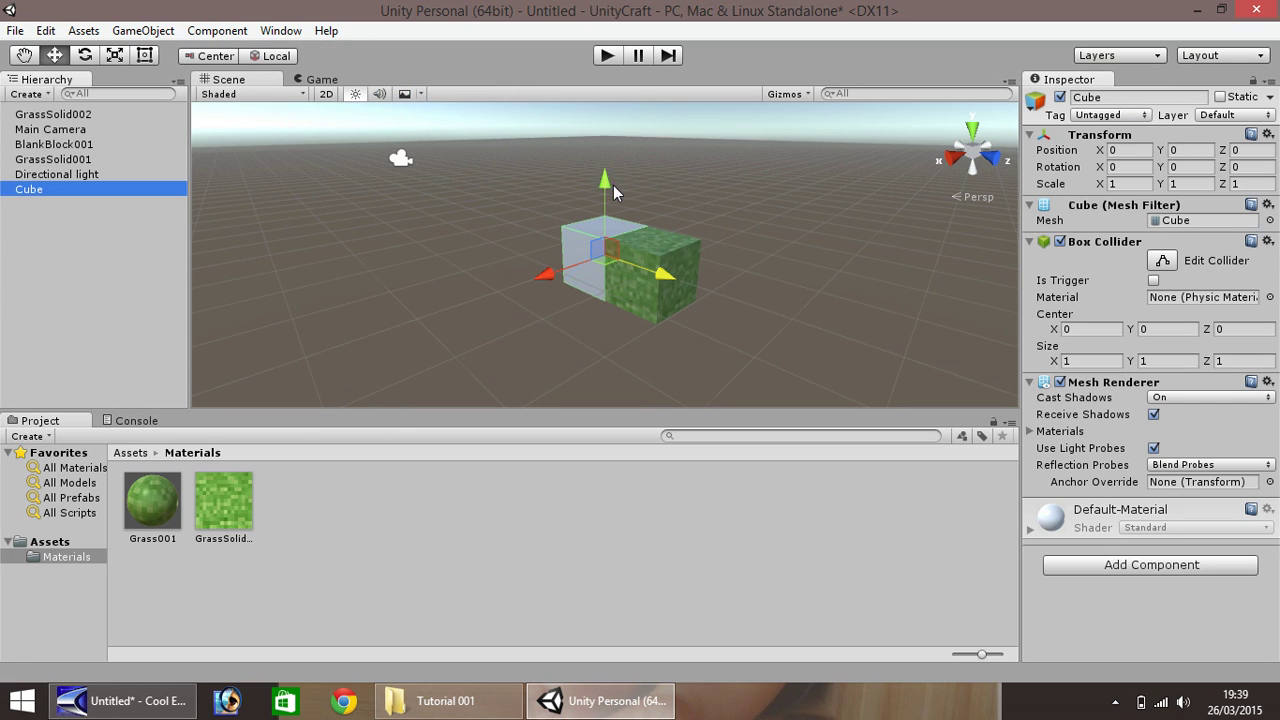
mouse_move(603, 193)
left_mouse_down()
mouse_move(592, 156)
mouse_move(591, 180)
left_mouse_up()
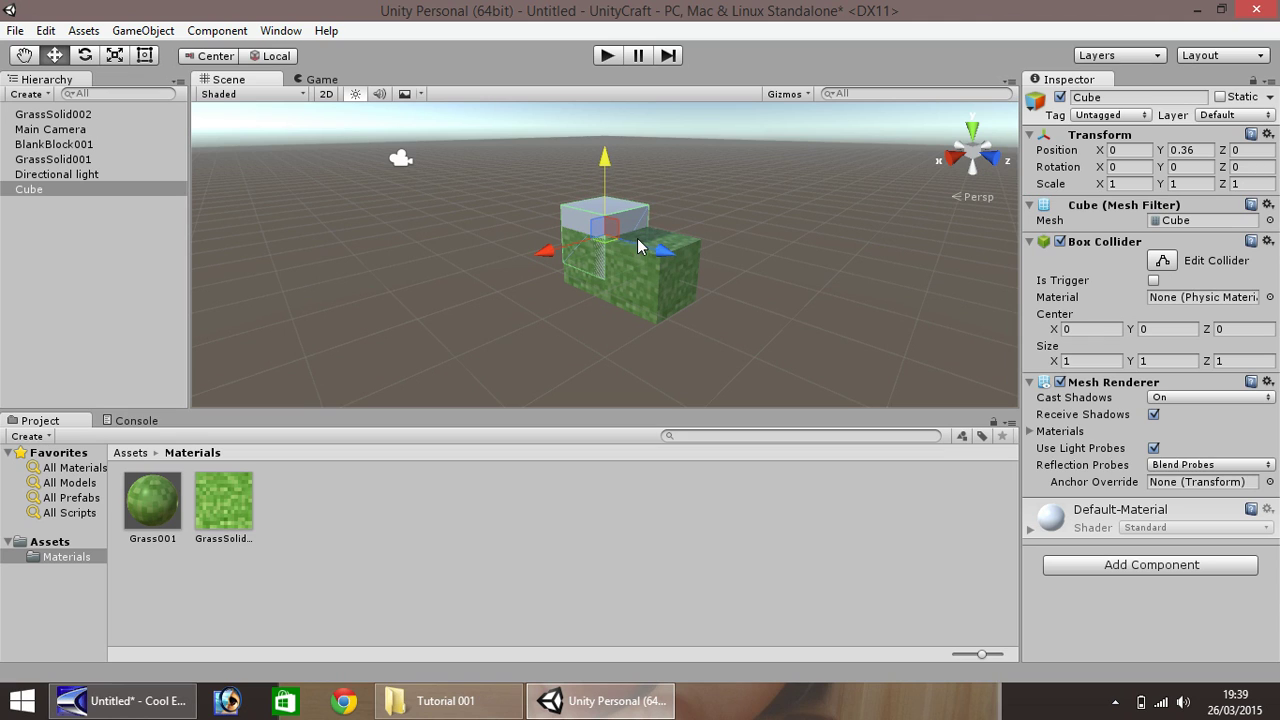
left_click_drag(606, 182, 581, 129)
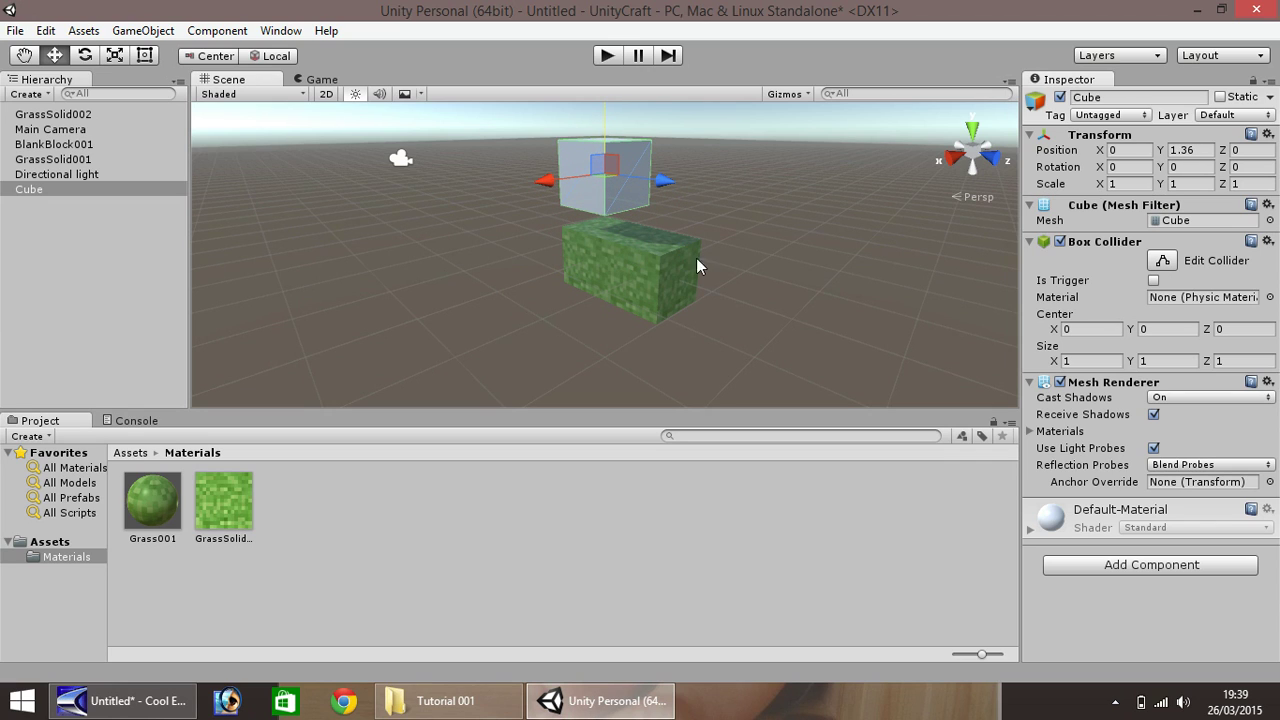
scroll(600, 210, "down", 2)
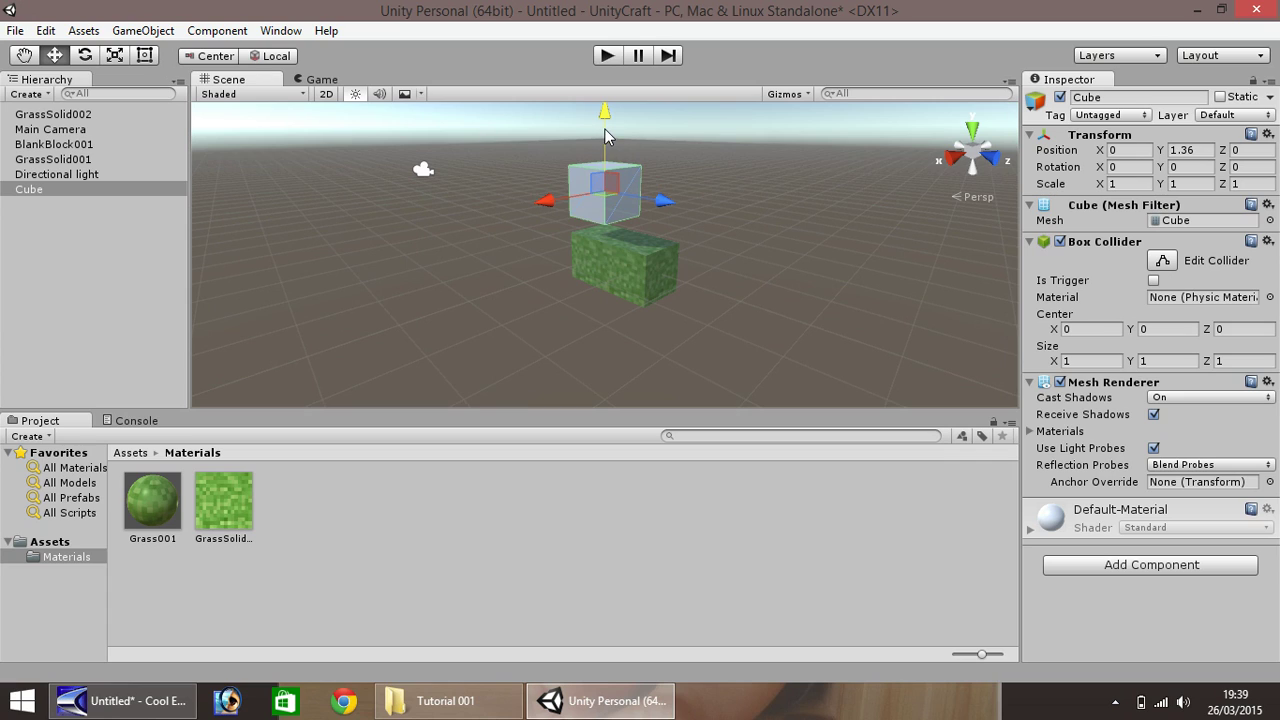
left_click(54, 189)
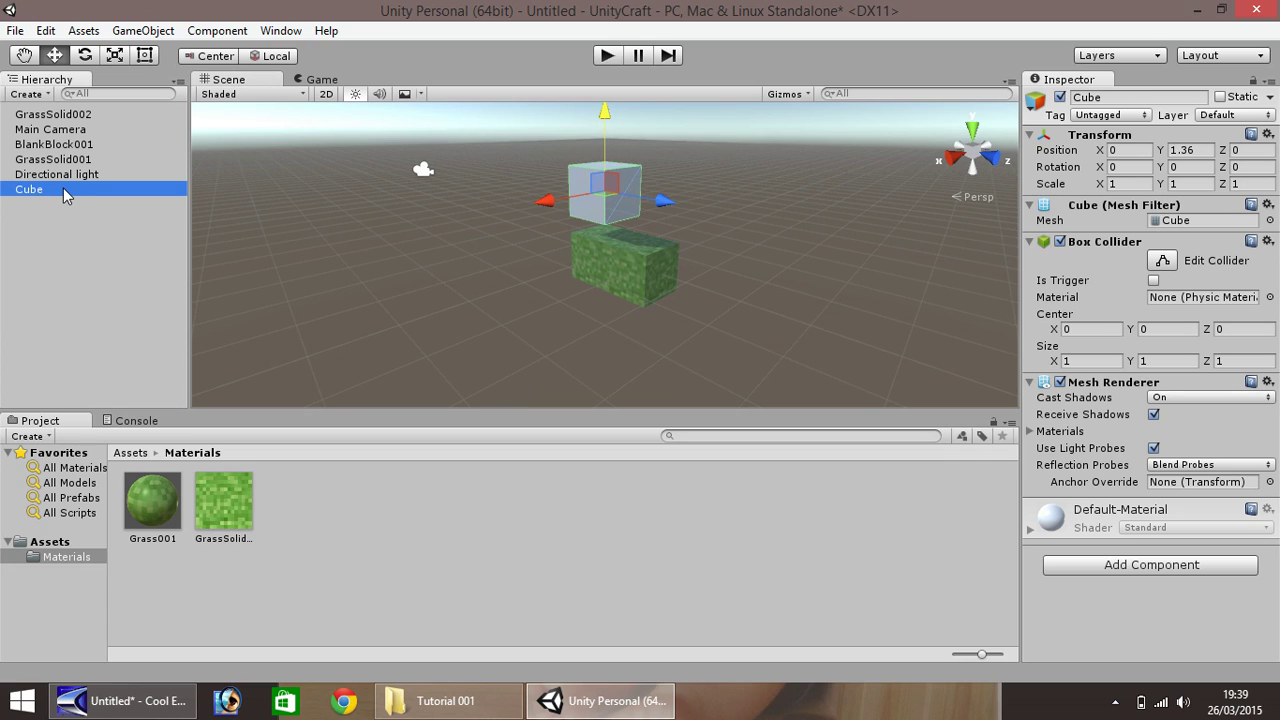
key("Delete")
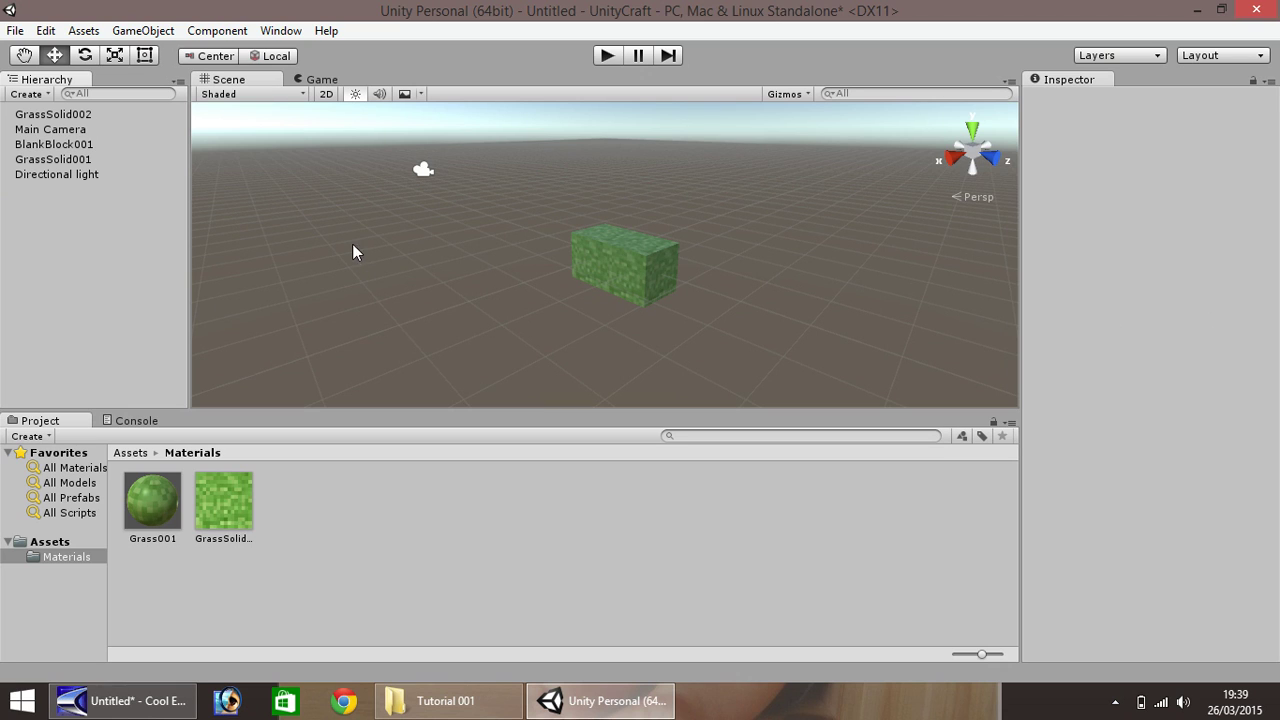
scroll(630, 272, "down", 5)
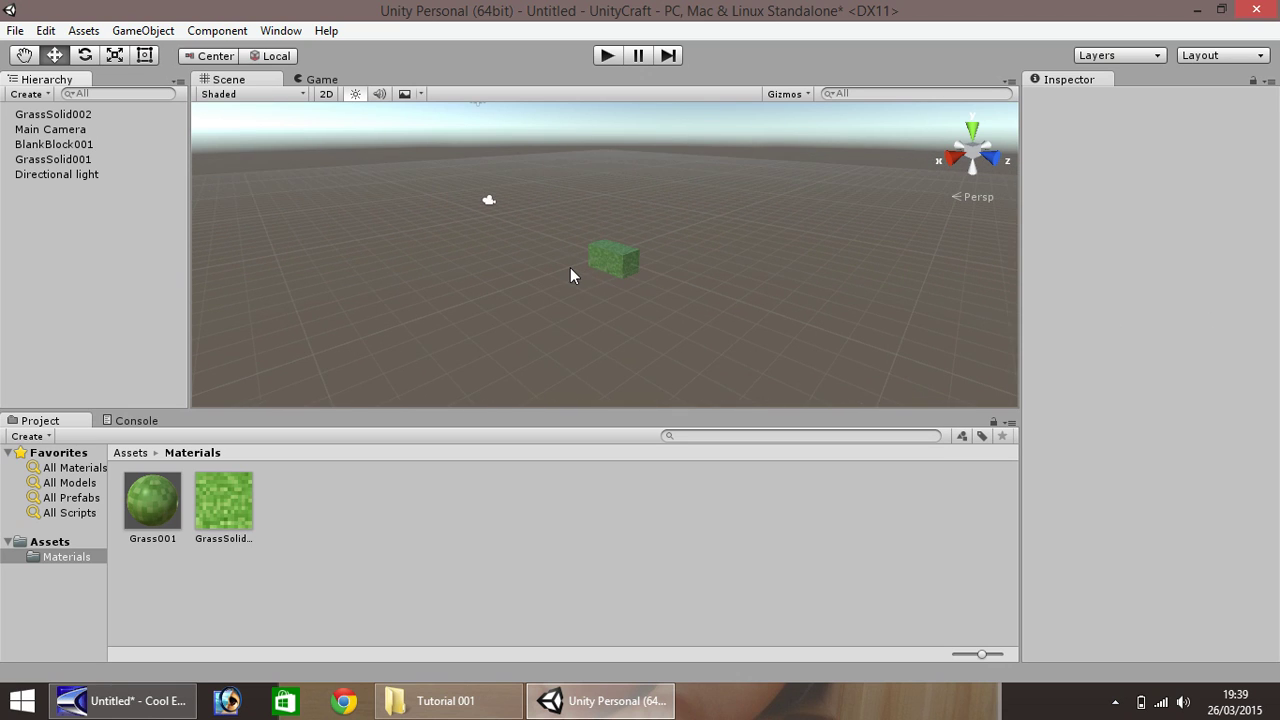